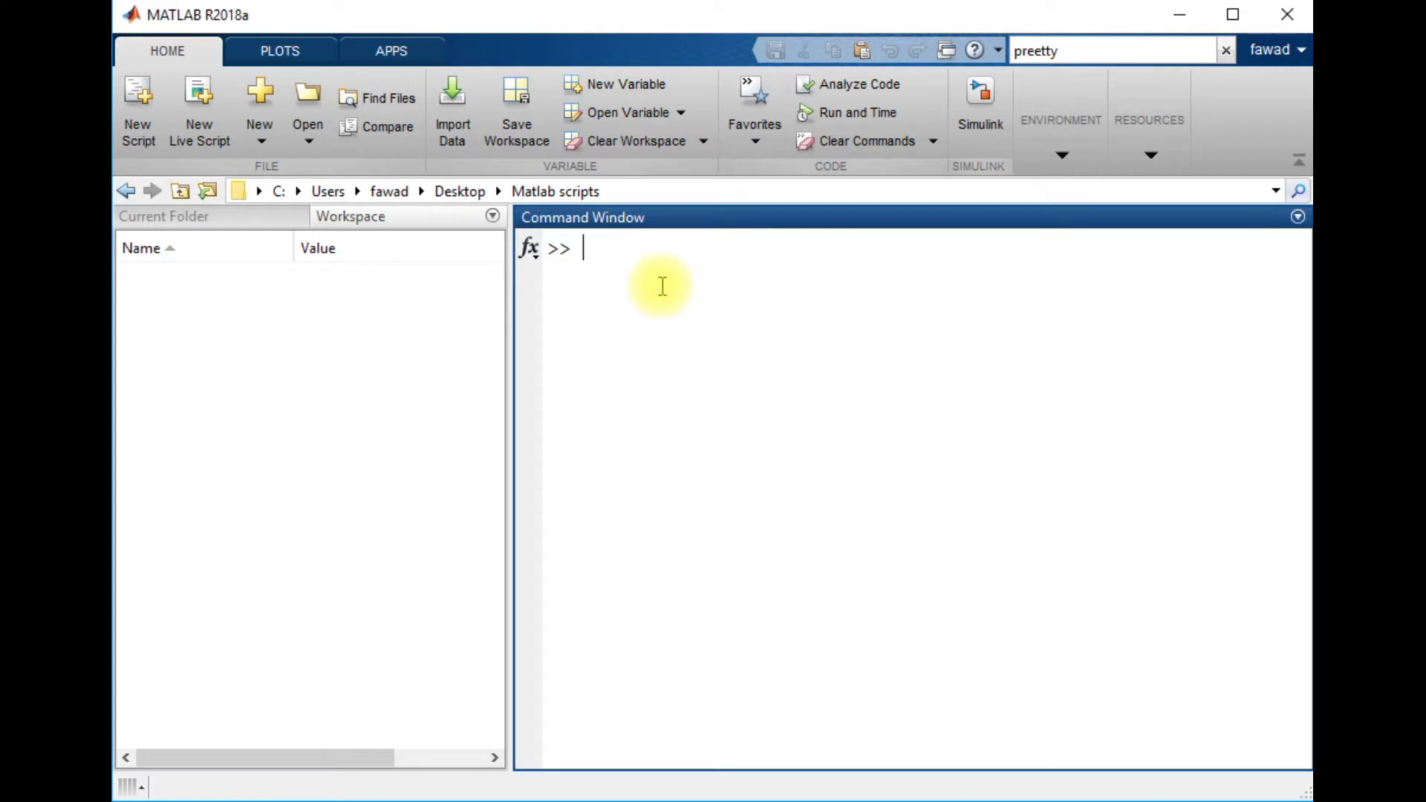
- Create a new blank script and save it as HQP.m in the Matlab scripts folder
{"action": "left_click", "coordinate": [260, 130]}
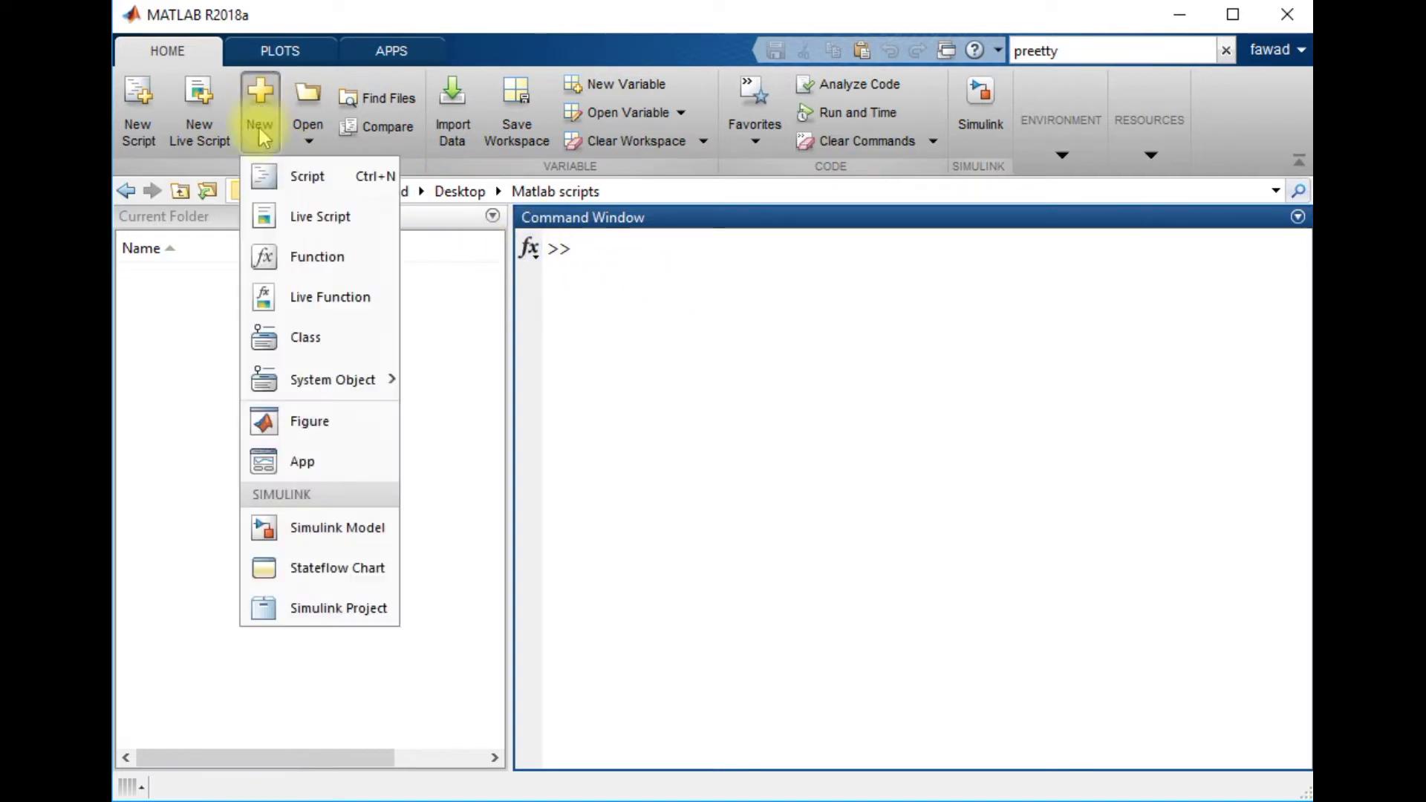
{"action": "left_click", "coordinate": [305, 178]}
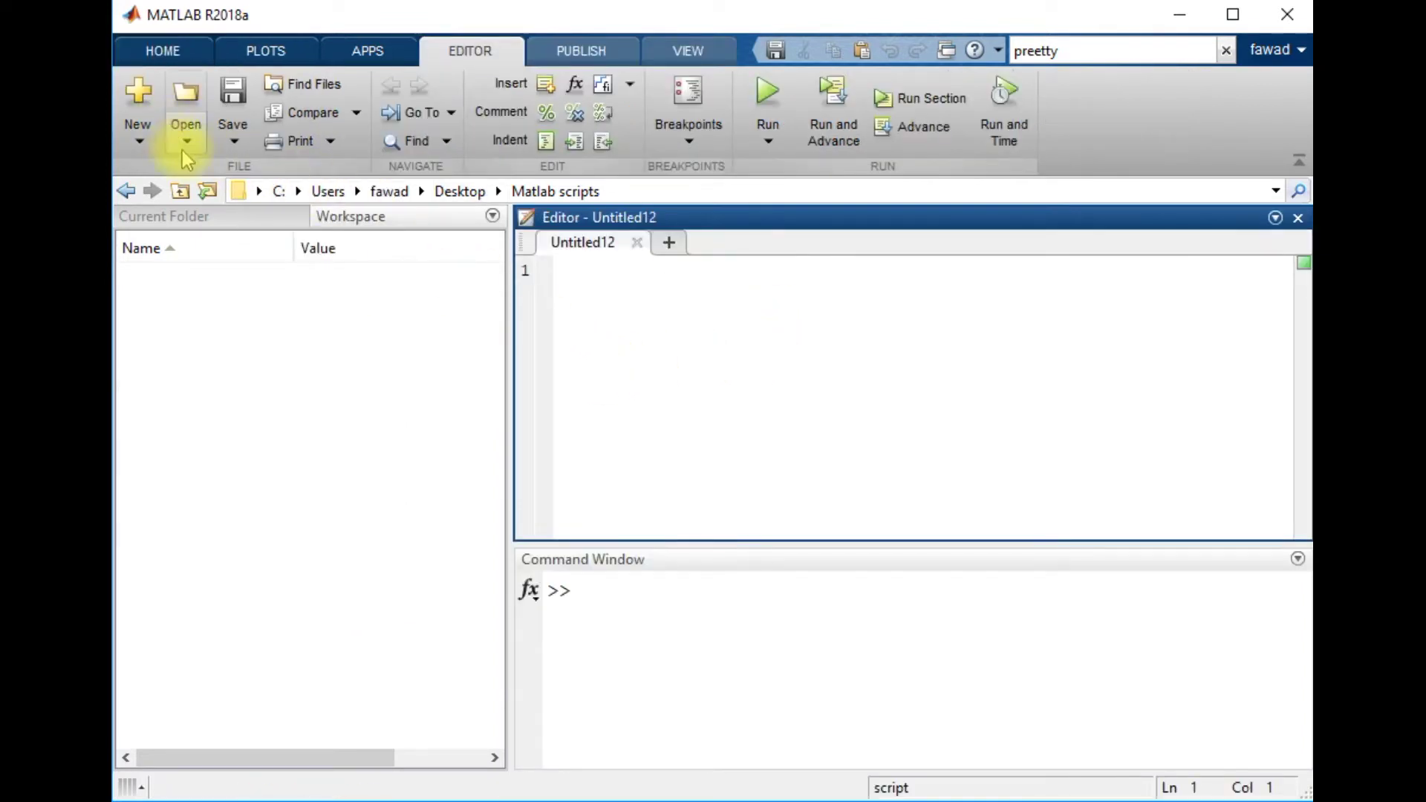
{"action": "left_click", "coordinate": [233, 138]}
{"action": "left_click", "coordinate": [281, 202]}
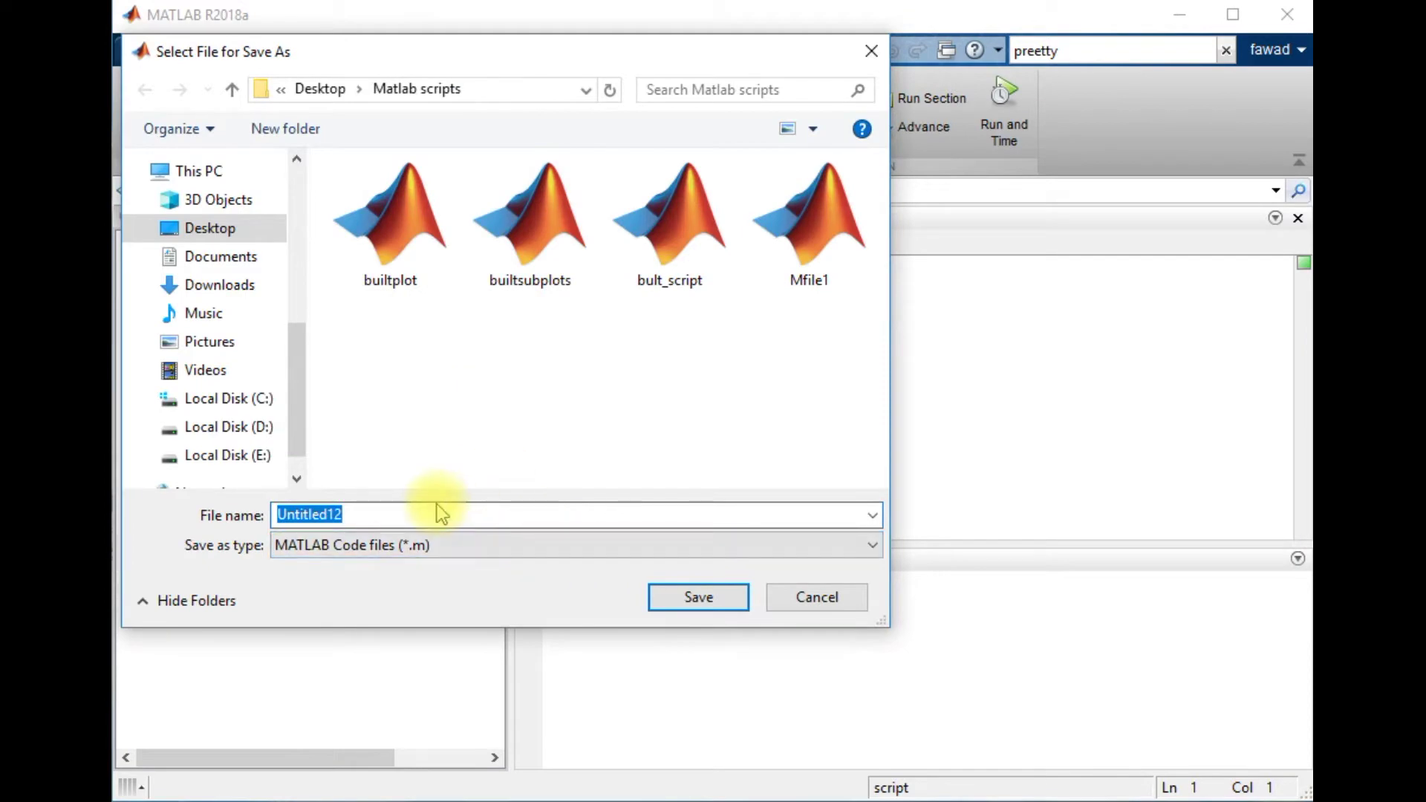
{"action": "type", "text": "HQP"}
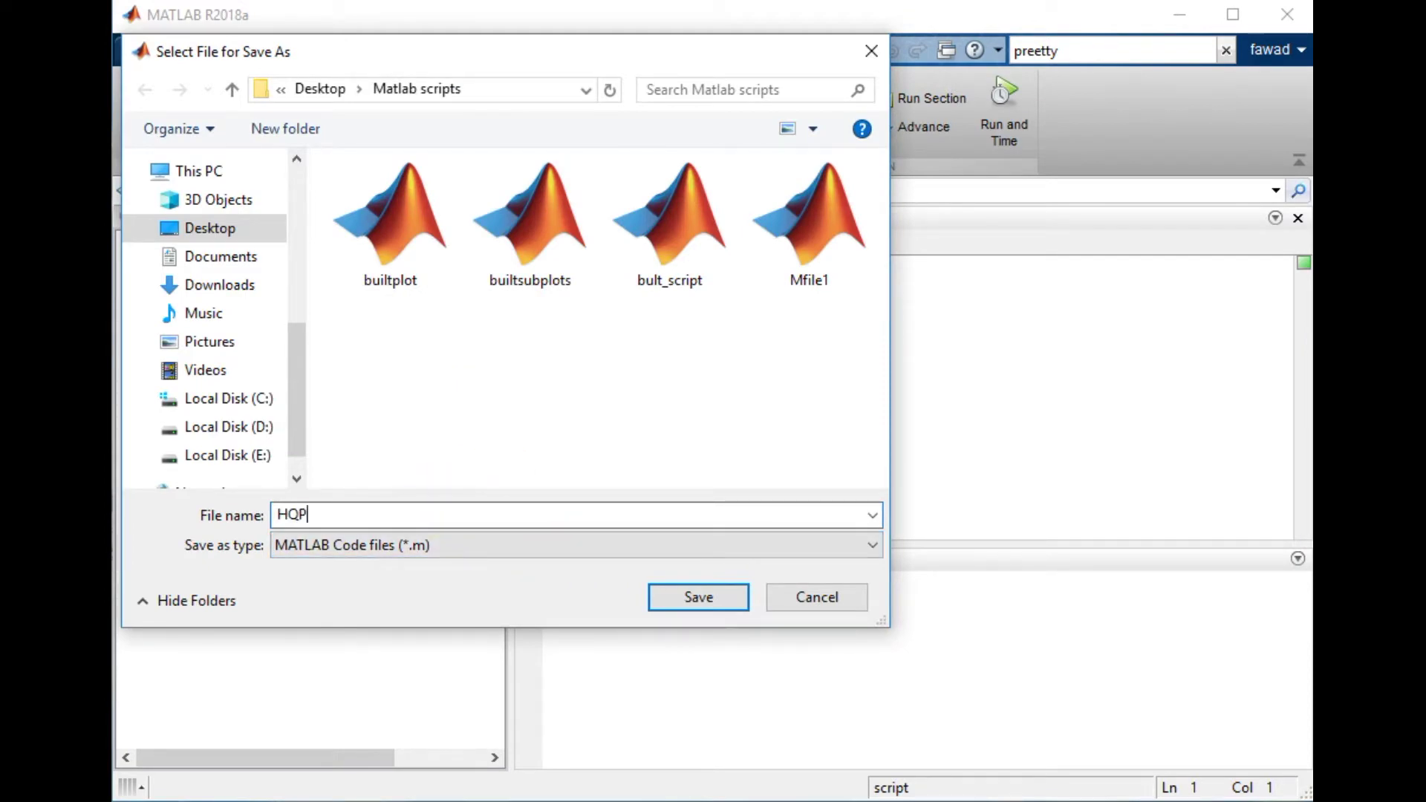
{"action": "key", "text": "Return"}
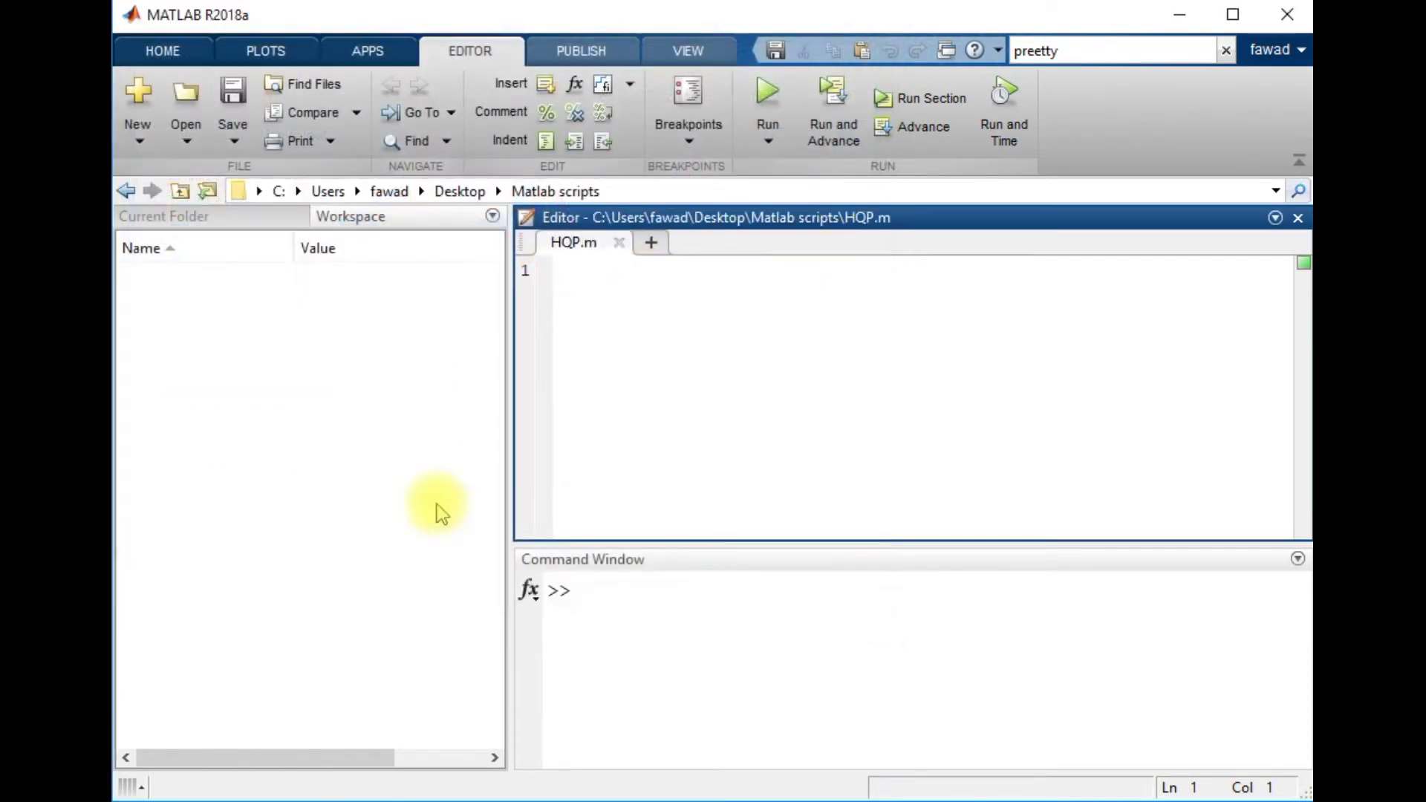
- Write the comment '% High Quality plots' on line 1 and begin line 2 with x = 0:0.01:
{"action": "type", "text": "% Hg"}
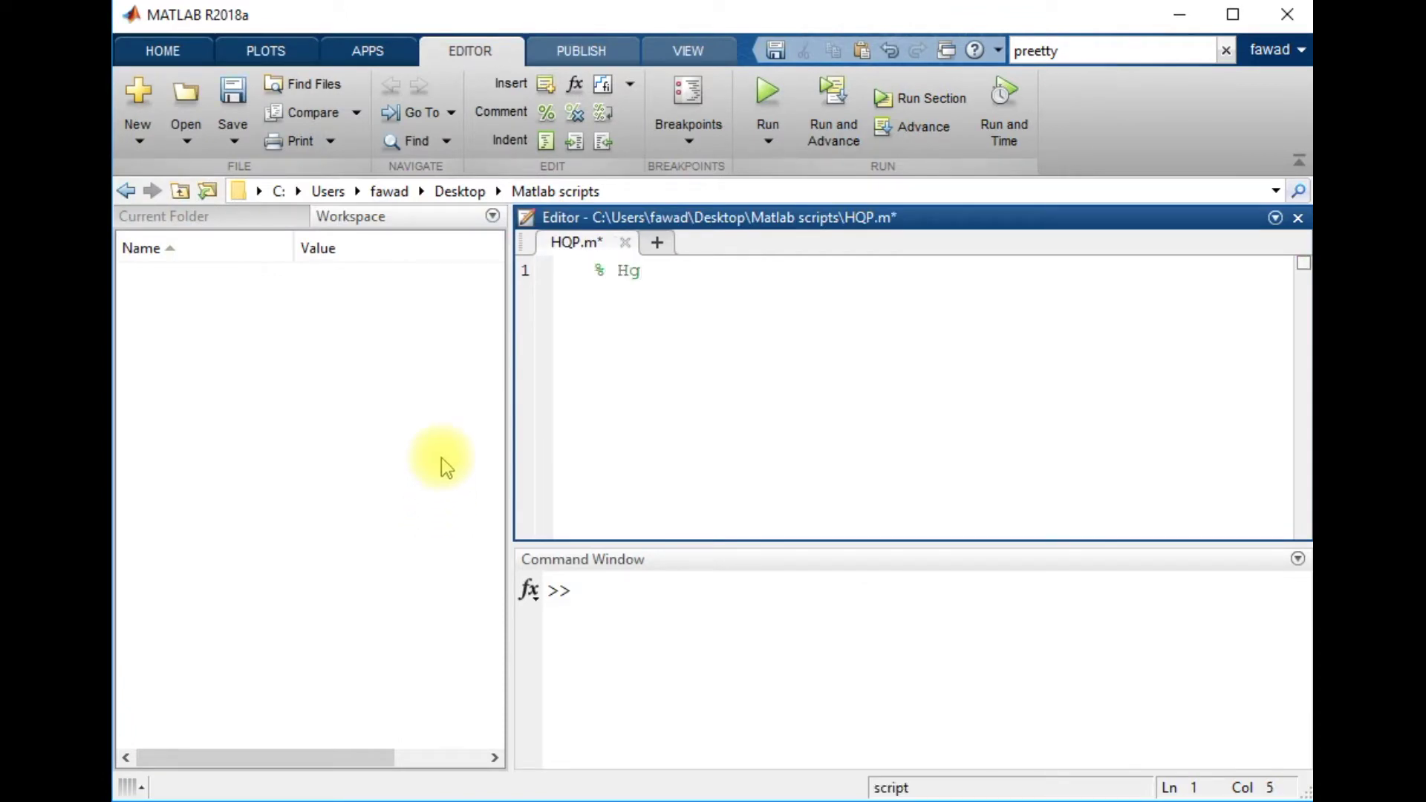
{"action": "key", "text": "BackSpace"}
{"action": "type", "text": "igh Quality plots"}
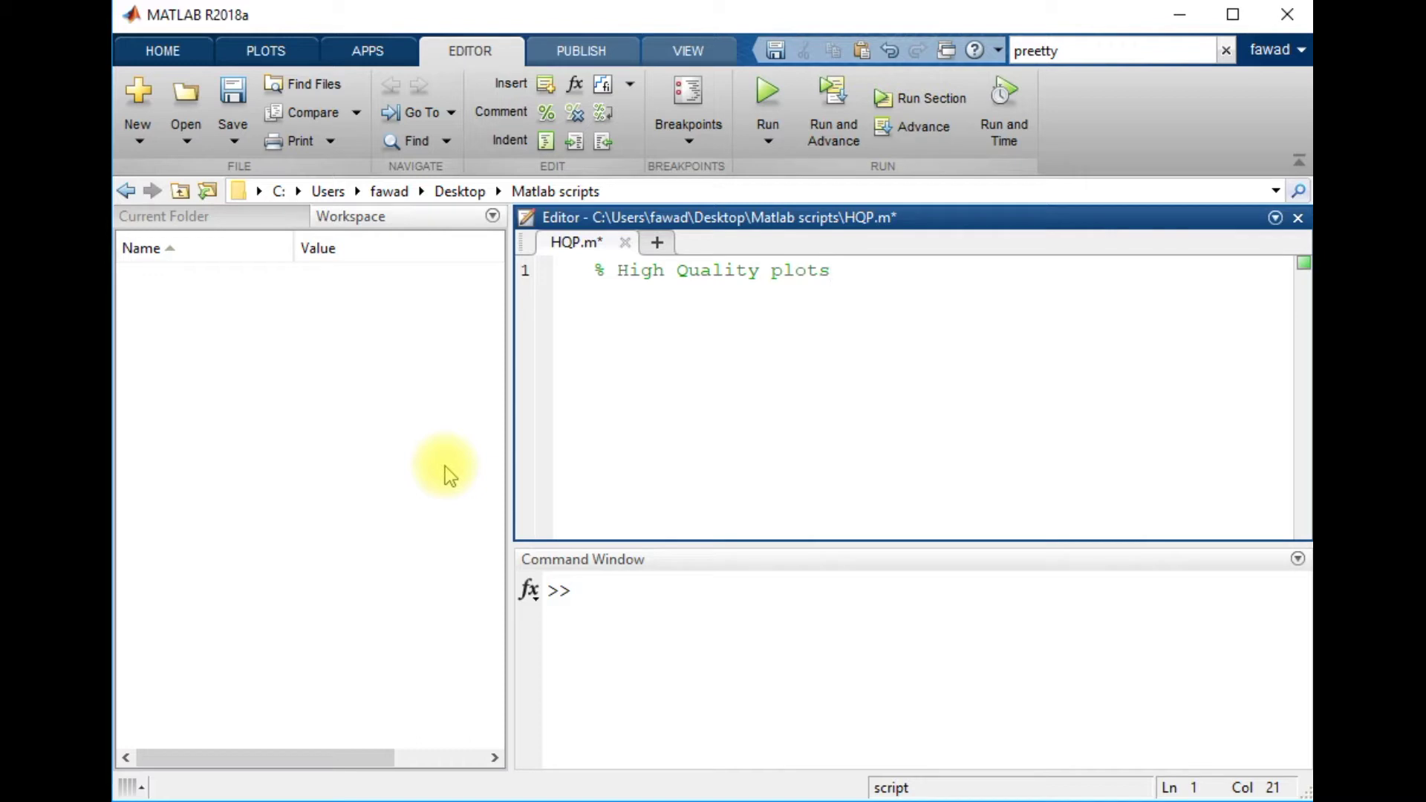
{"action": "key", "text": "Return"}
{"action": "type", "text": "xs"}
{"action": "key", "text": "BackSpace"}
{"action": "type", "text": "= 0:0.01:"}
- Complete the x range as x = 0:0.01:4*pi;
{"action": "key", "text": "Left"}
{"action": "key", "text": "Left"}
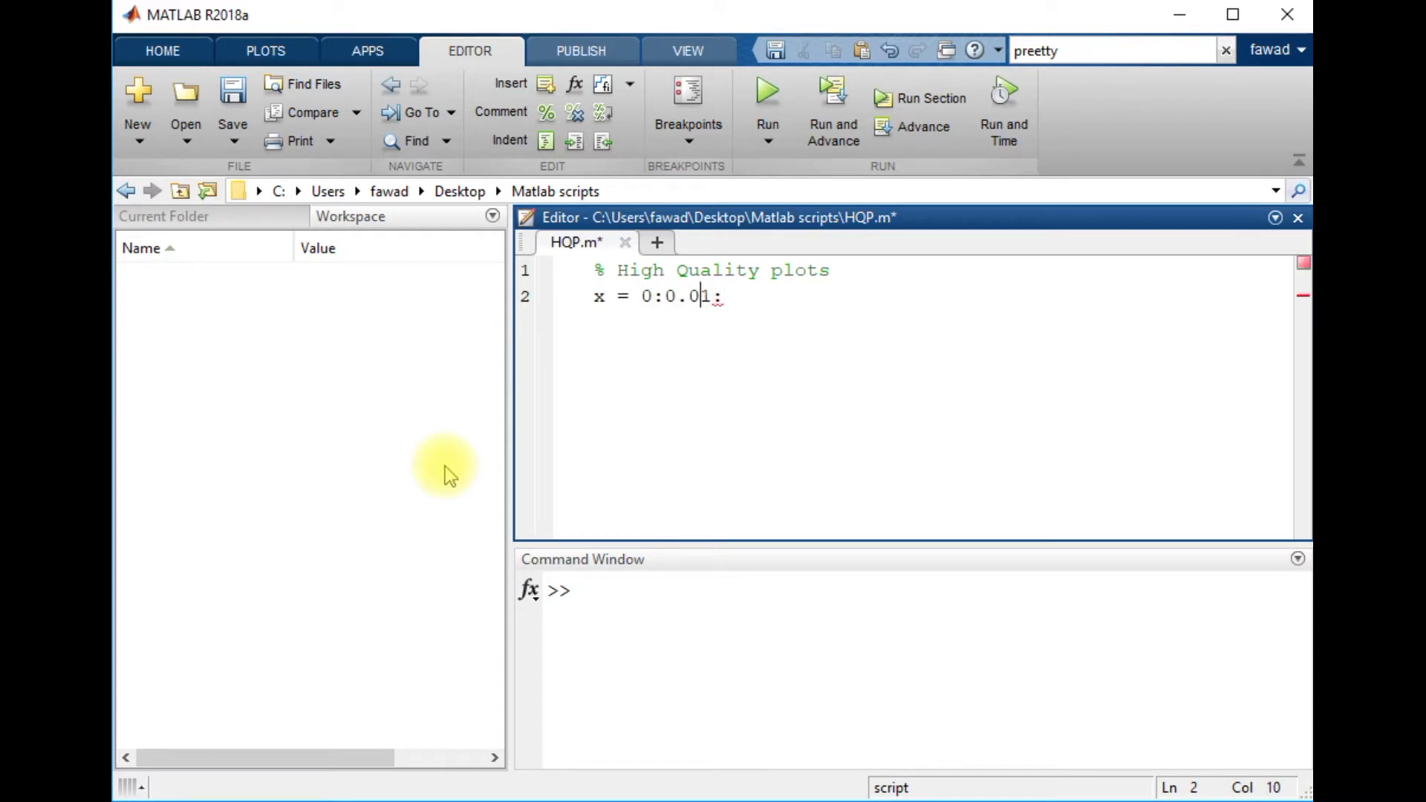
{"action": "key", "text": "Right"}
{"action": "key", "text": "BackSpace"}
{"action": "type", "text": "4*pi;"}
- Add the line y = sin(x) + 4*cos(2*x);
{"action": "key", "text": "Return"}
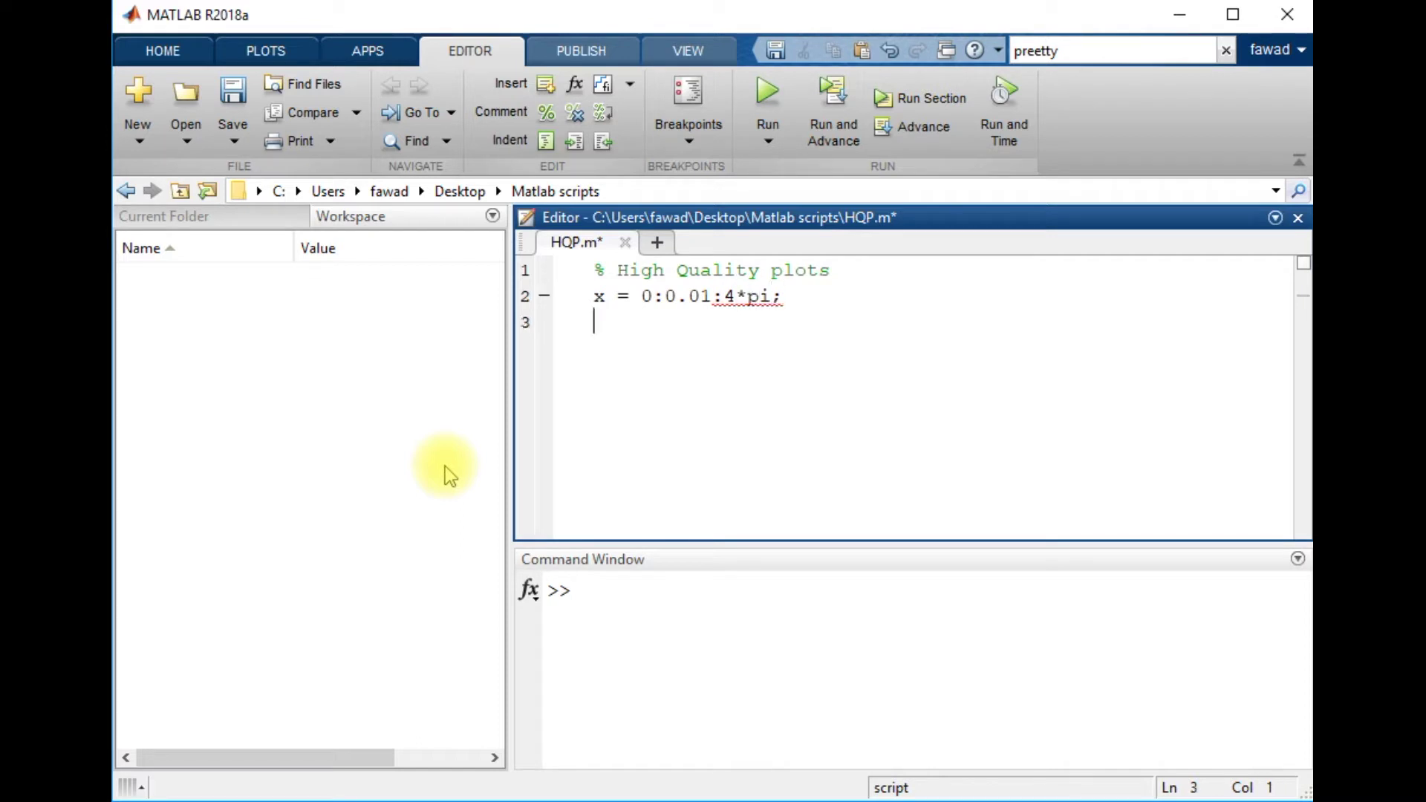
{"action": "type", "text": "y = sin(x) + 4*cos()"}
{"action": "key", "text": "Left"}
{"action": "type", "text": "2*x"}
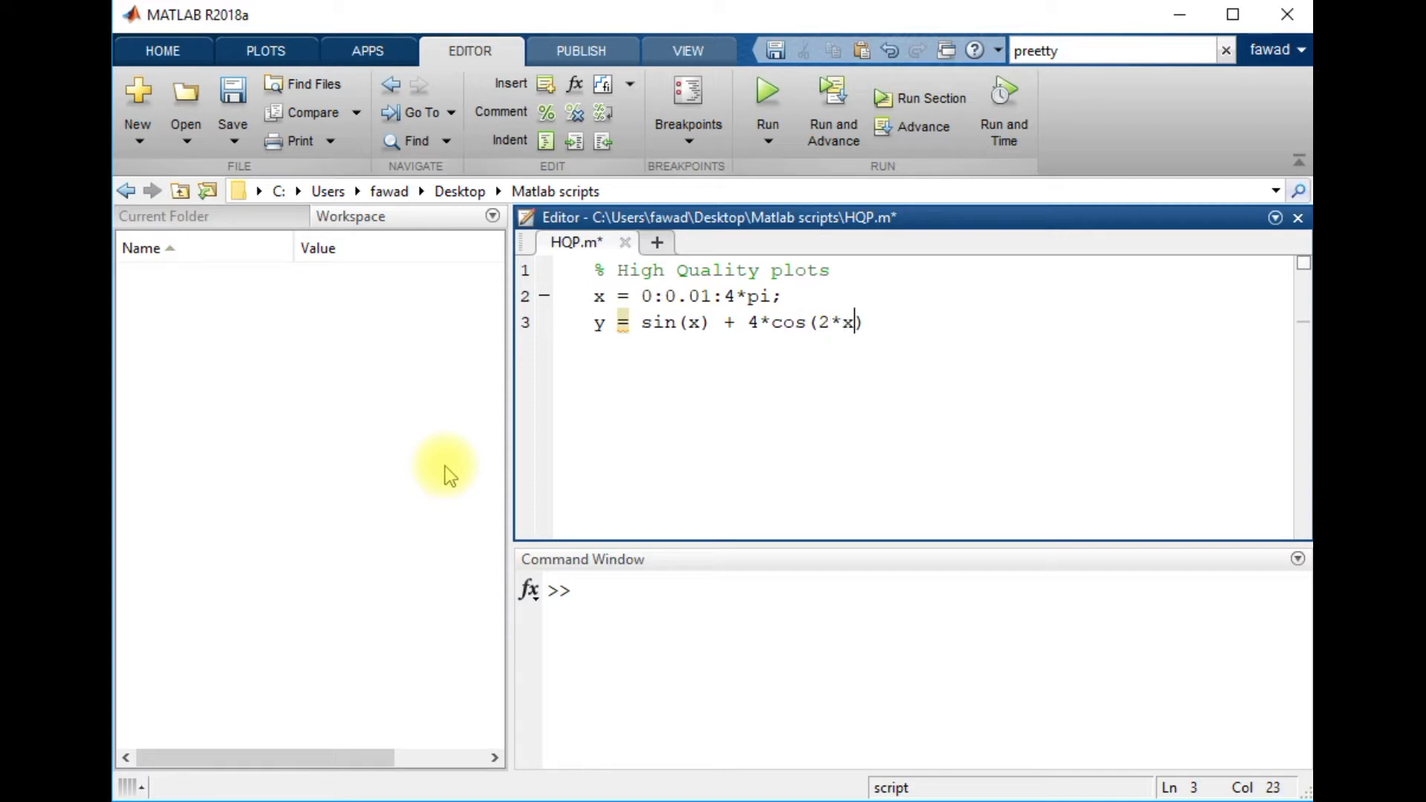
{"action": "left_click", "coordinate": [880, 325]}
{"action": "type", "text": ";"}
- Add the command plot(x,y,'b') on line 4
{"action": "key", "text": "Return"}
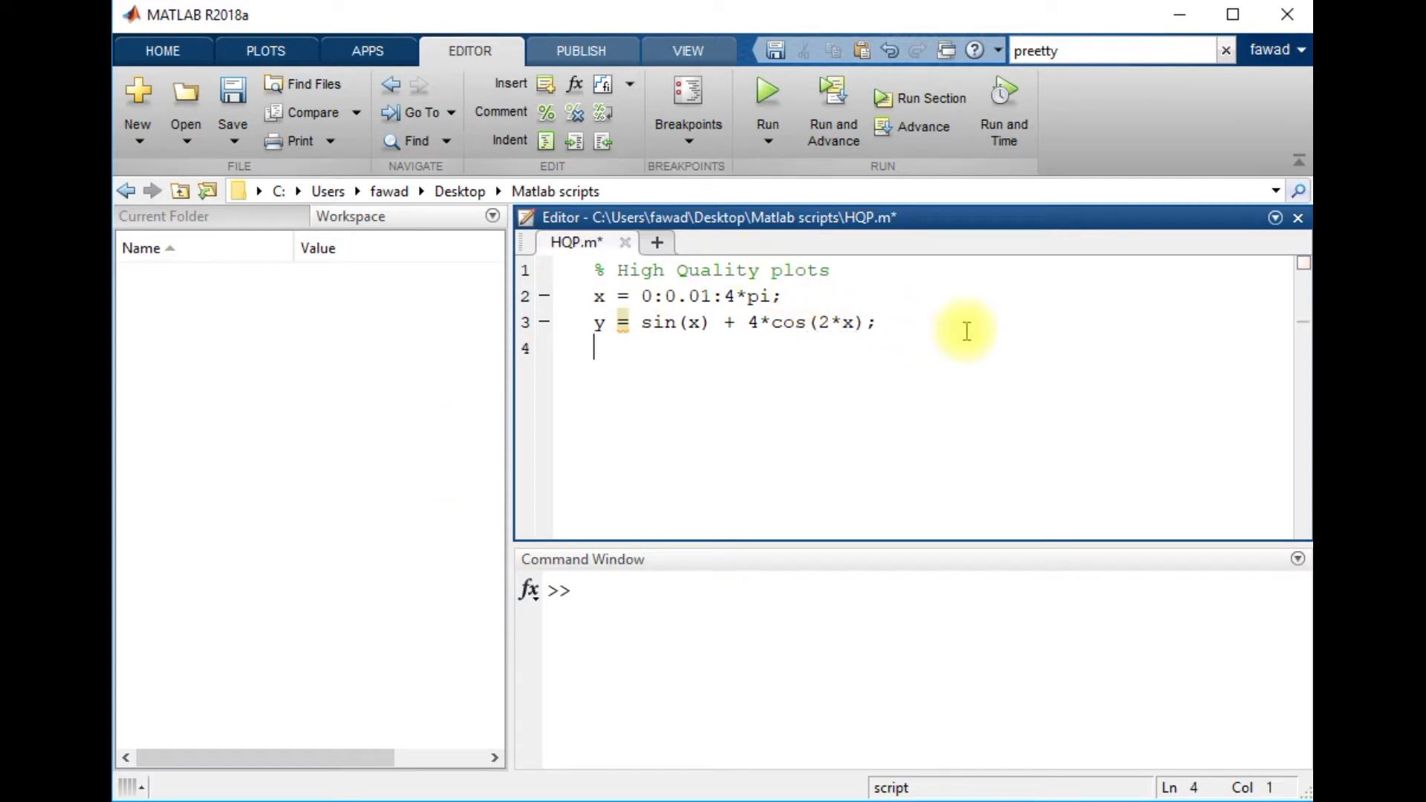
{"action": "type", "text": "plot()"}
{"action": "key", "text": "Left"}
{"action": "type", "text": "x"}
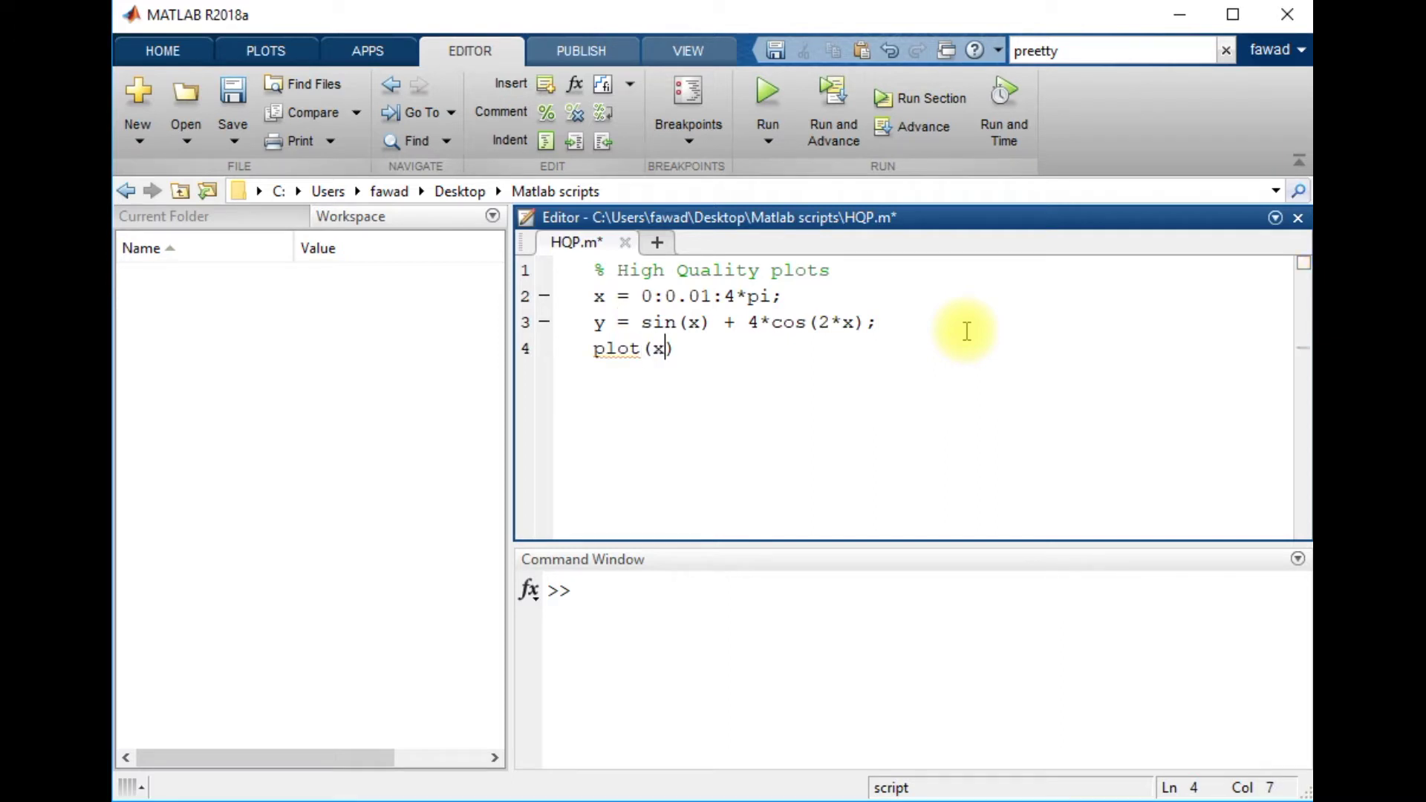
{"action": "type", "text": ",y,'b'"}
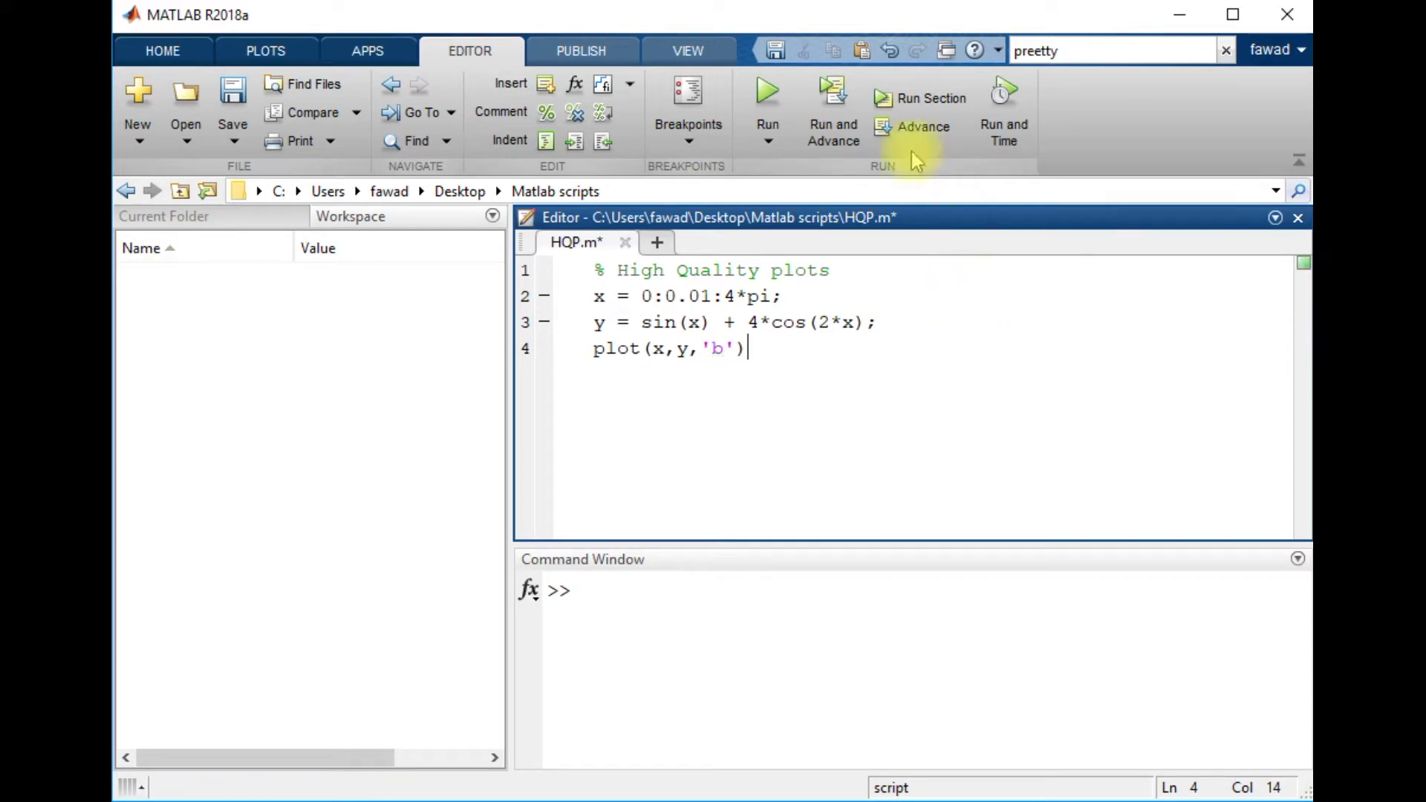
- Run HQP to plot the blue sine-cosine curve and bring Figure 1 fully into view
{"action": "left_click", "coordinate": [776, 97]}
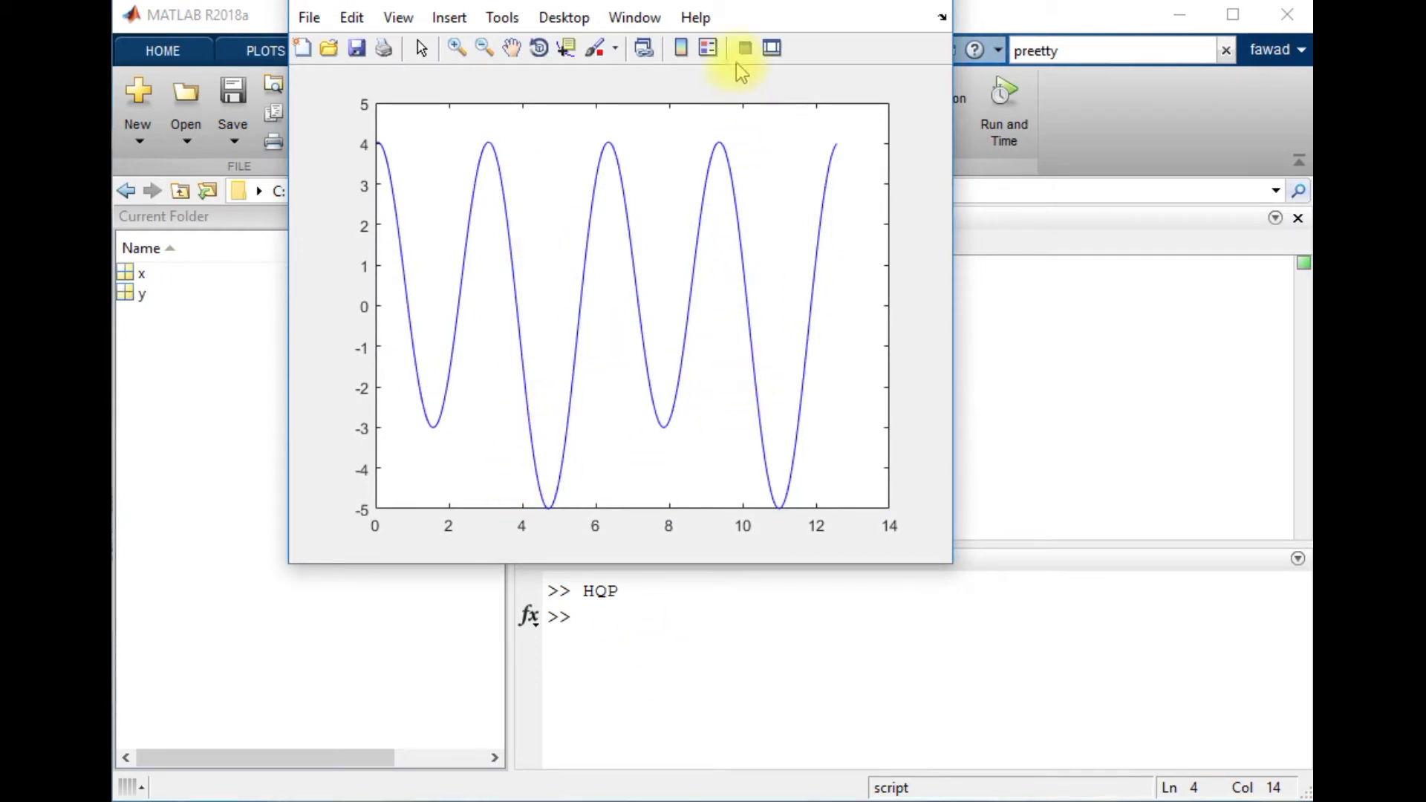
{"action": "left_click_drag", "start_coordinate": [730, 2], "coordinate": [808, 125]}
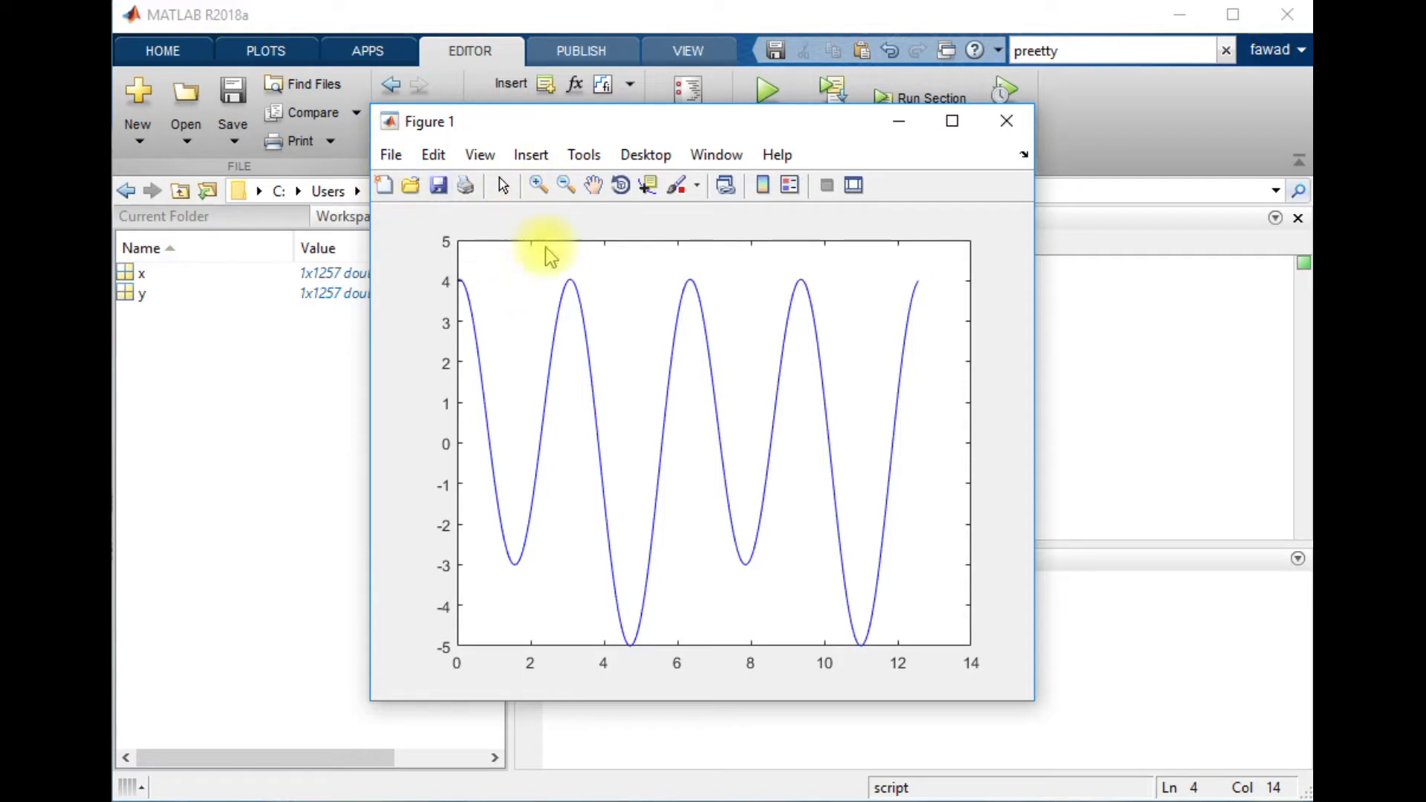
- Save the Figure 1 plot as a PNG file named img
{"action": "left_click", "coordinate": [399, 162]}
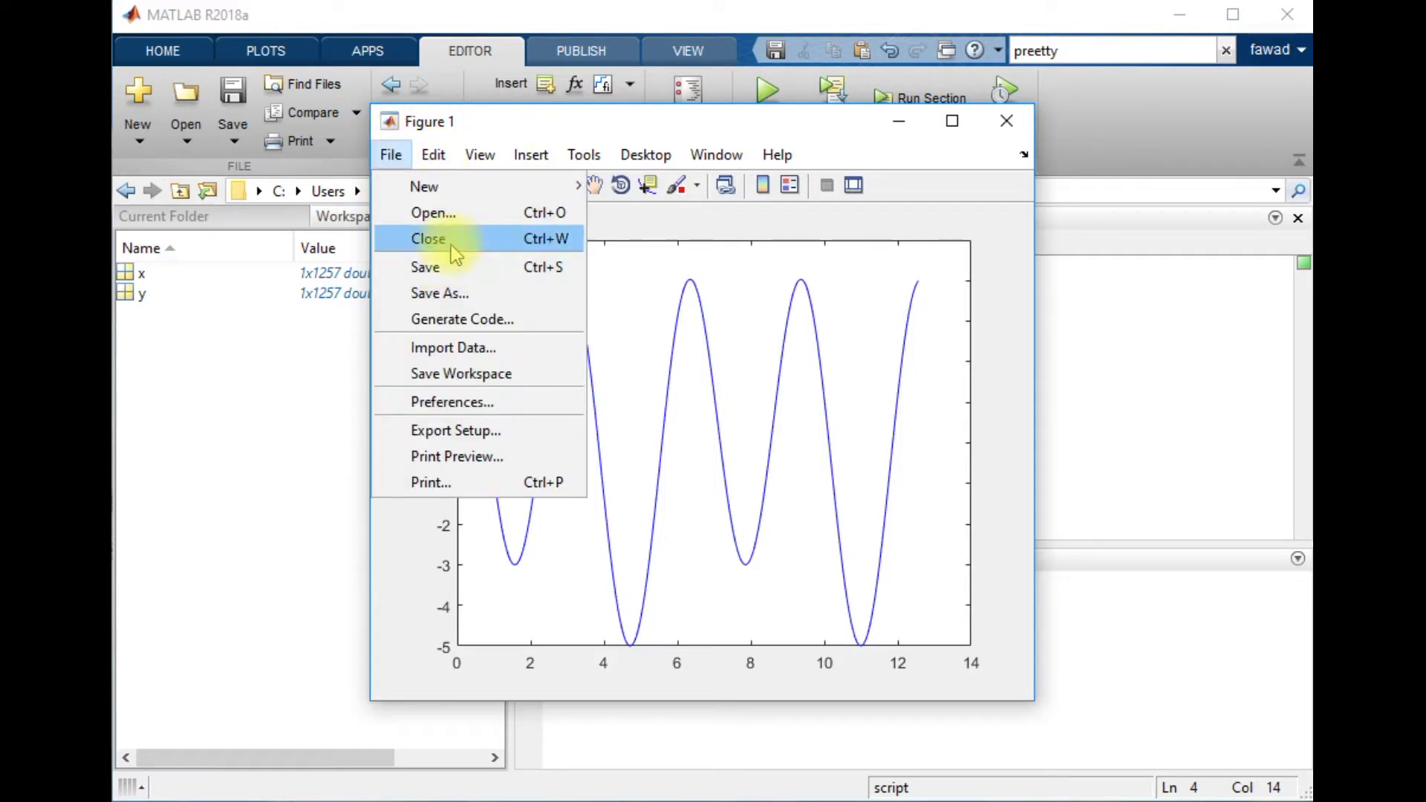
{"action": "left_click", "coordinate": [623, 370]}
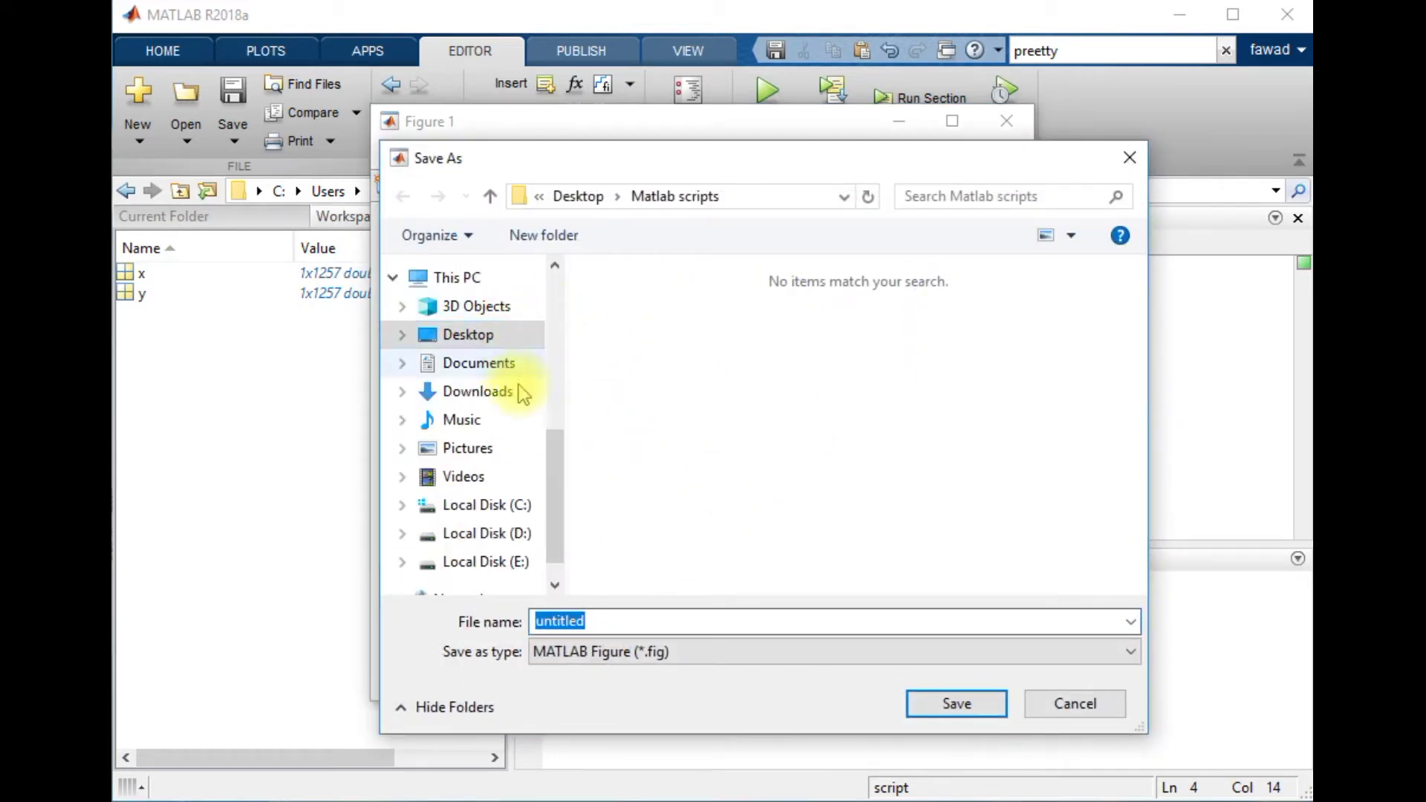
{"action": "left_click", "coordinate": [739, 649]}
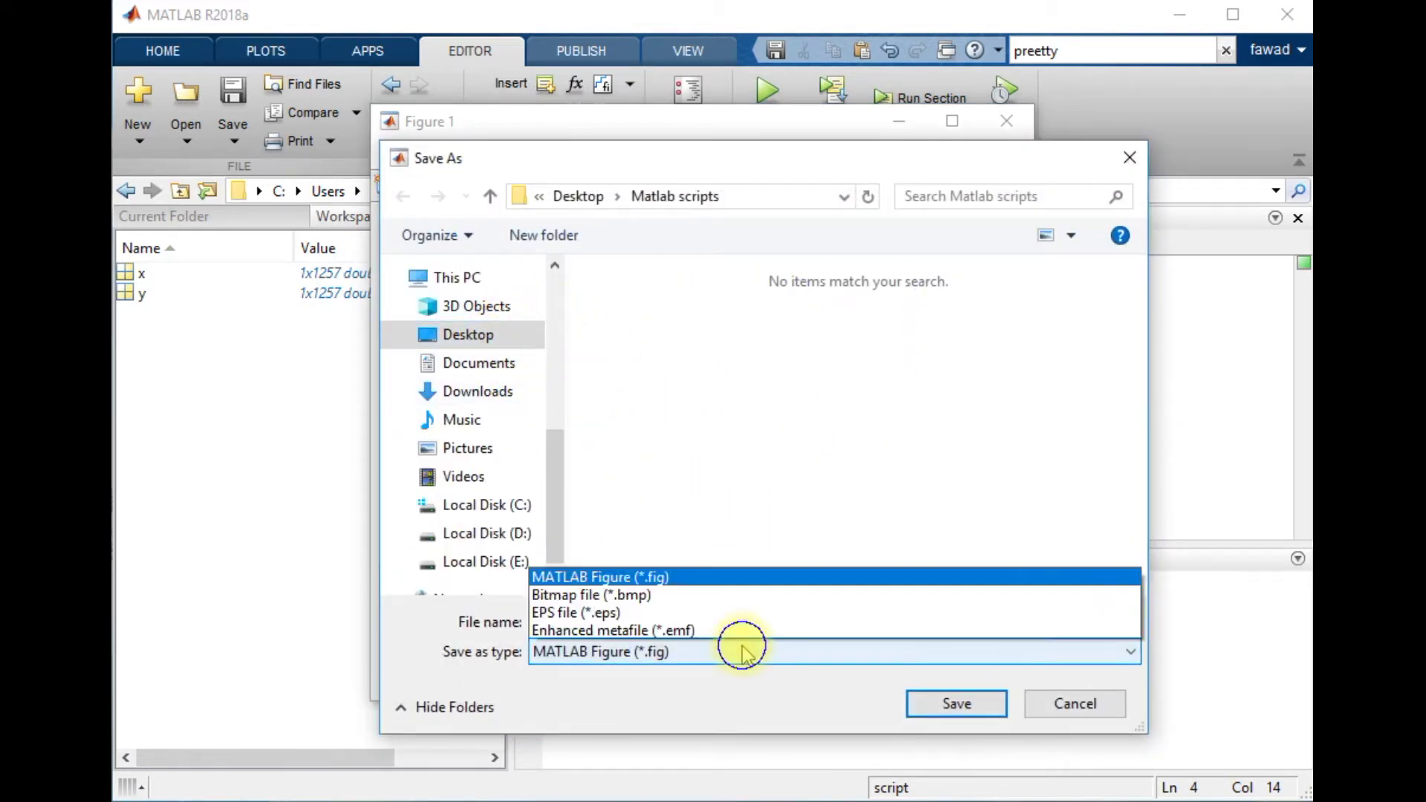
{"action": "left_click", "coordinate": [747, 557]}
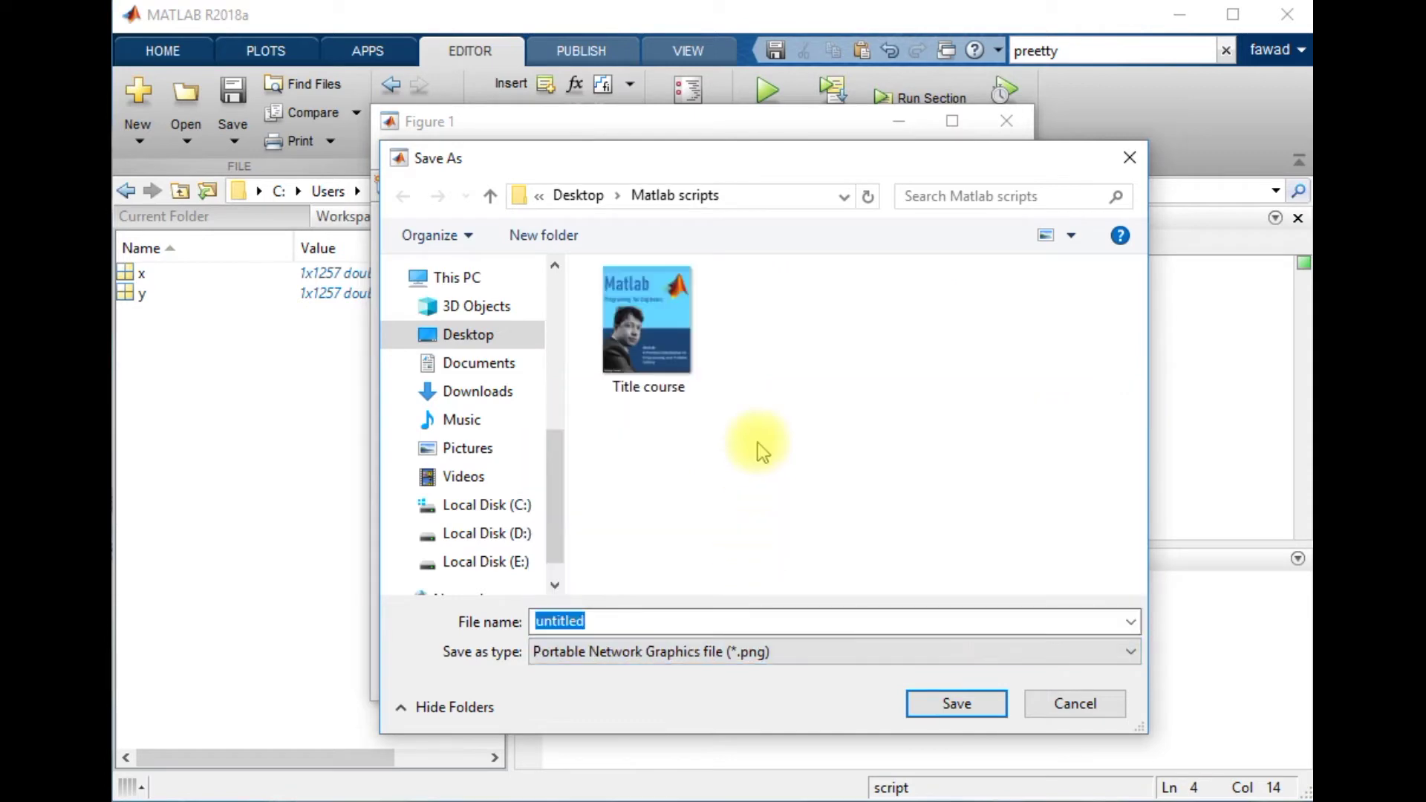
{"action": "left_click", "coordinate": [740, 624]}
{"action": "key", "text": "BackSpace"}
{"action": "key", "text": "BackSpace"}
{"action": "key", "text": "BackSpace"}
{"action": "key", "text": "BackSpace"}
{"action": "key", "text": "BackSpace"}
{"action": "type", "text": "img"}
{"action": "key", "text": "Return"}
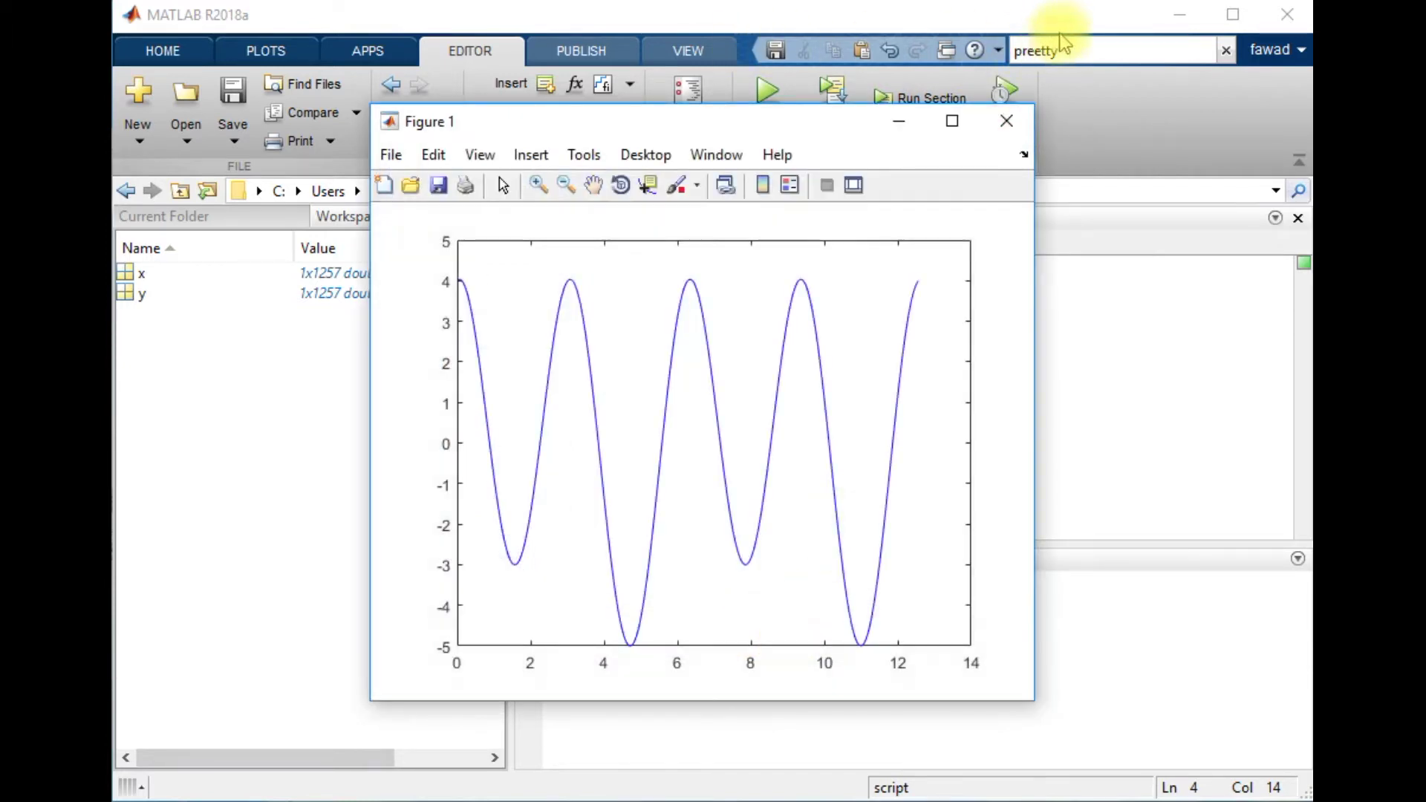
- Minimize MATLAB, open the Matlab scripts folder, and open img for editing in Paint
{"action": "left_click", "coordinate": [899, 122]}
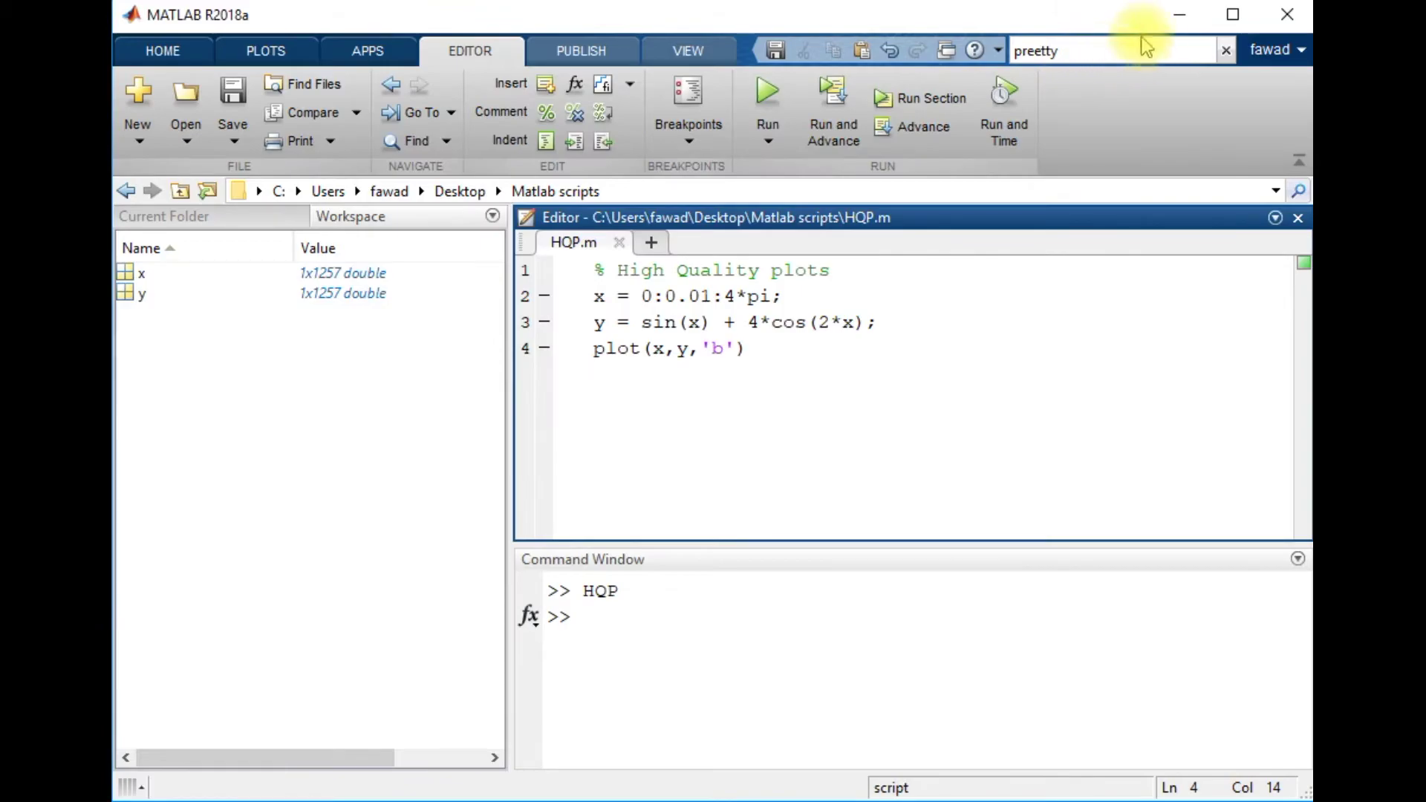
{"action": "left_click", "coordinate": [1180, 15]}
{"action": "left_click", "coordinate": [1072, 121]}
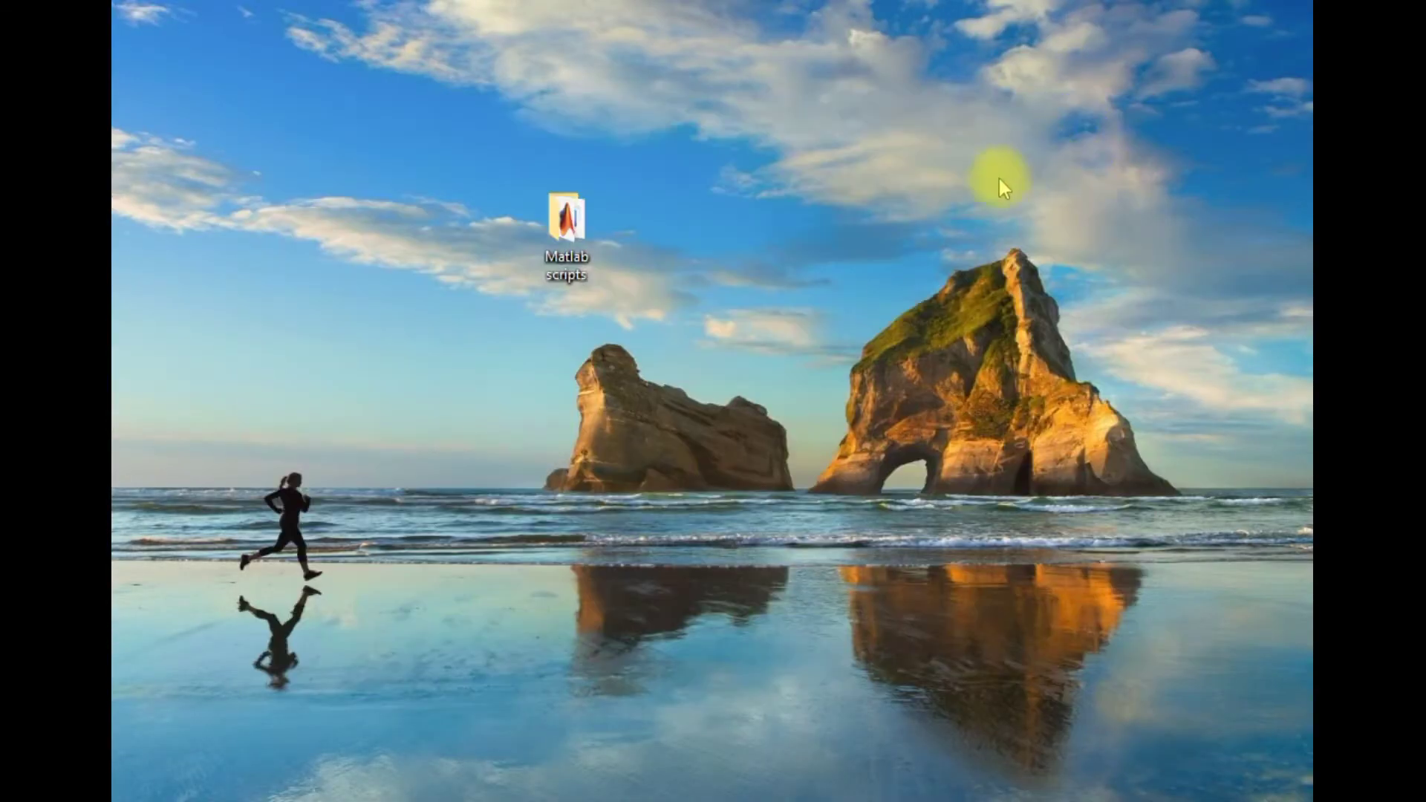
{"action": "double_click", "coordinate": [581, 233]}
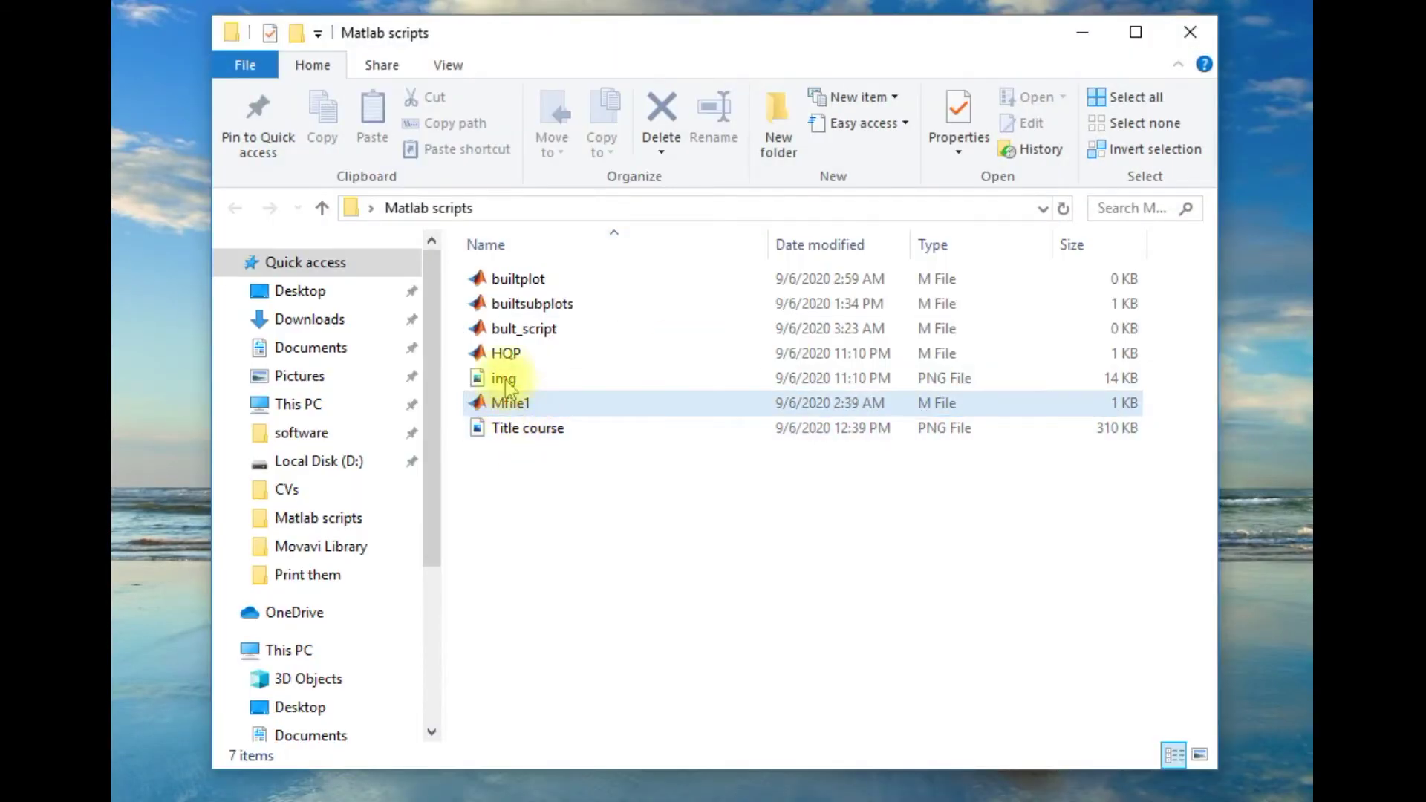
{"action": "right_click", "coordinate": [507, 380]}
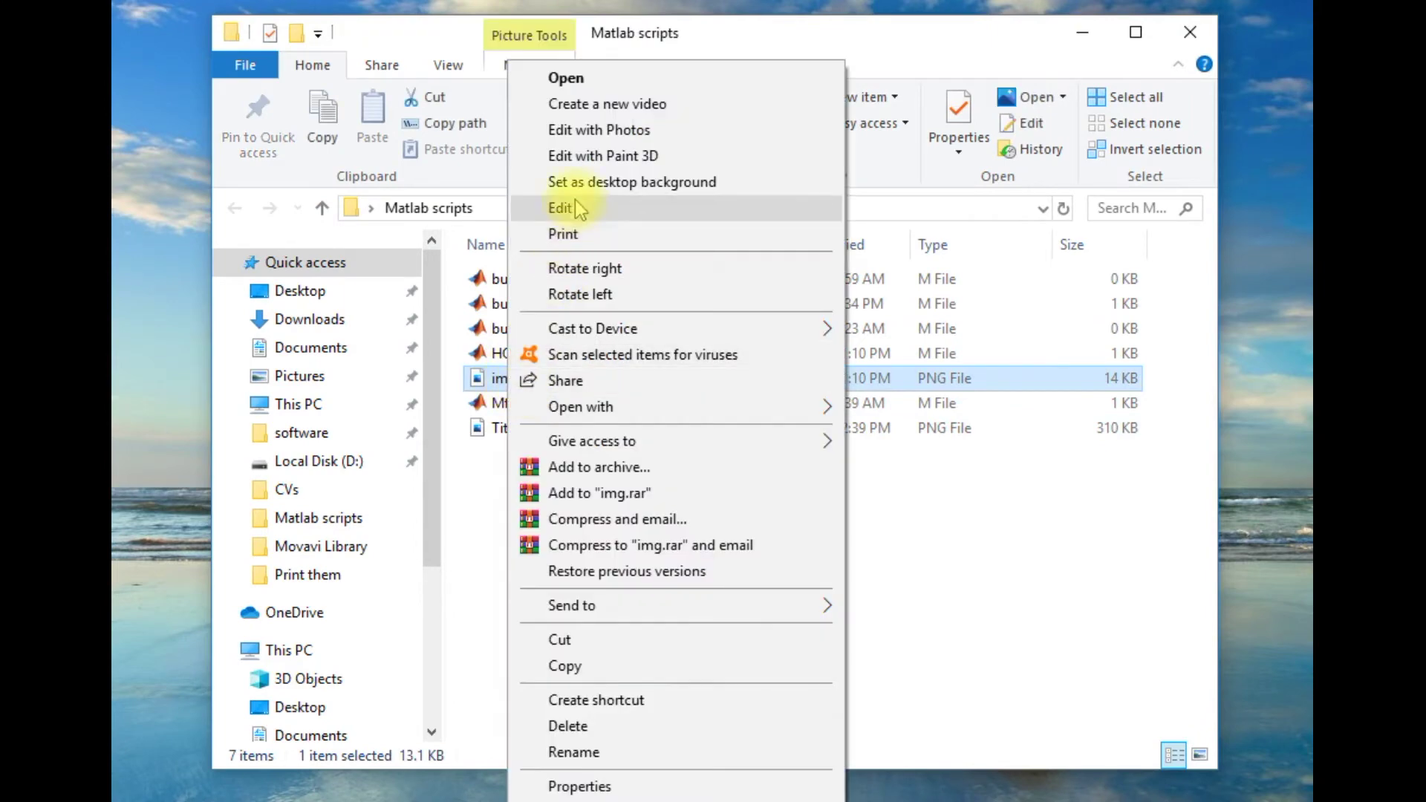
{"action": "left_click", "coordinate": [579, 210]}
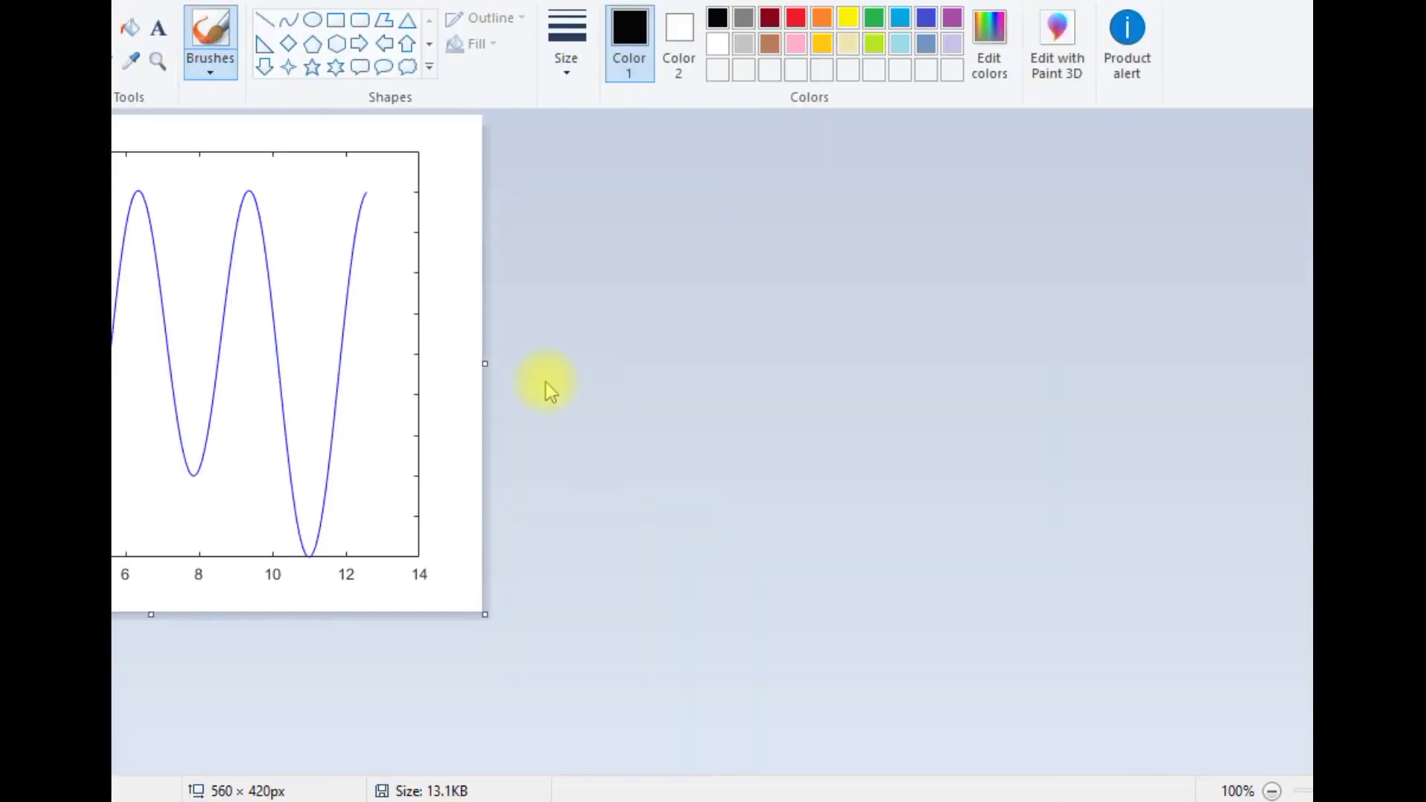
- Restore and reposition the Paint window to inspect the 560 × 420 px img plot
{"action": "double_click", "coordinate": [724, 15]}
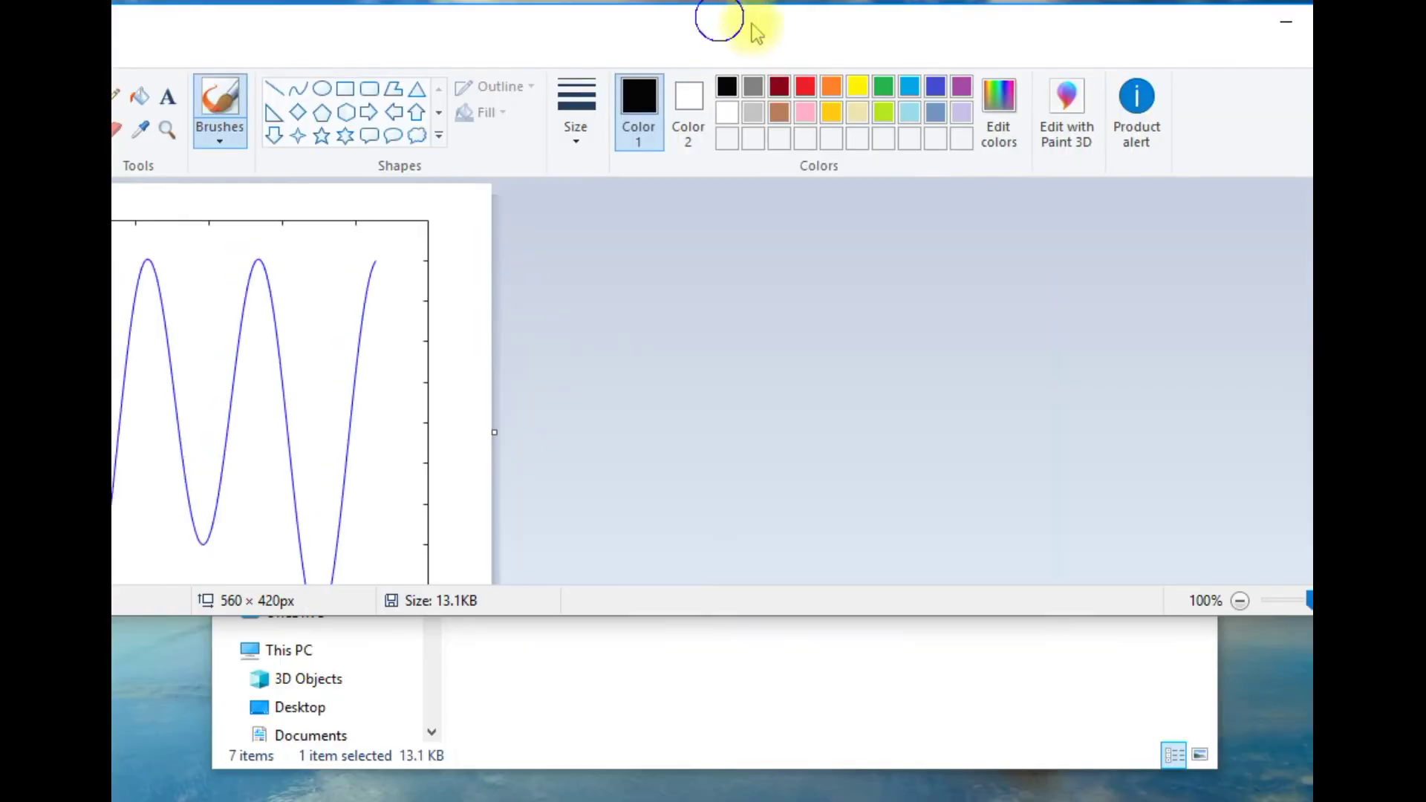
{"action": "left_click_drag", "start_coordinate": [724, 15], "coordinate": [1114, 43]}
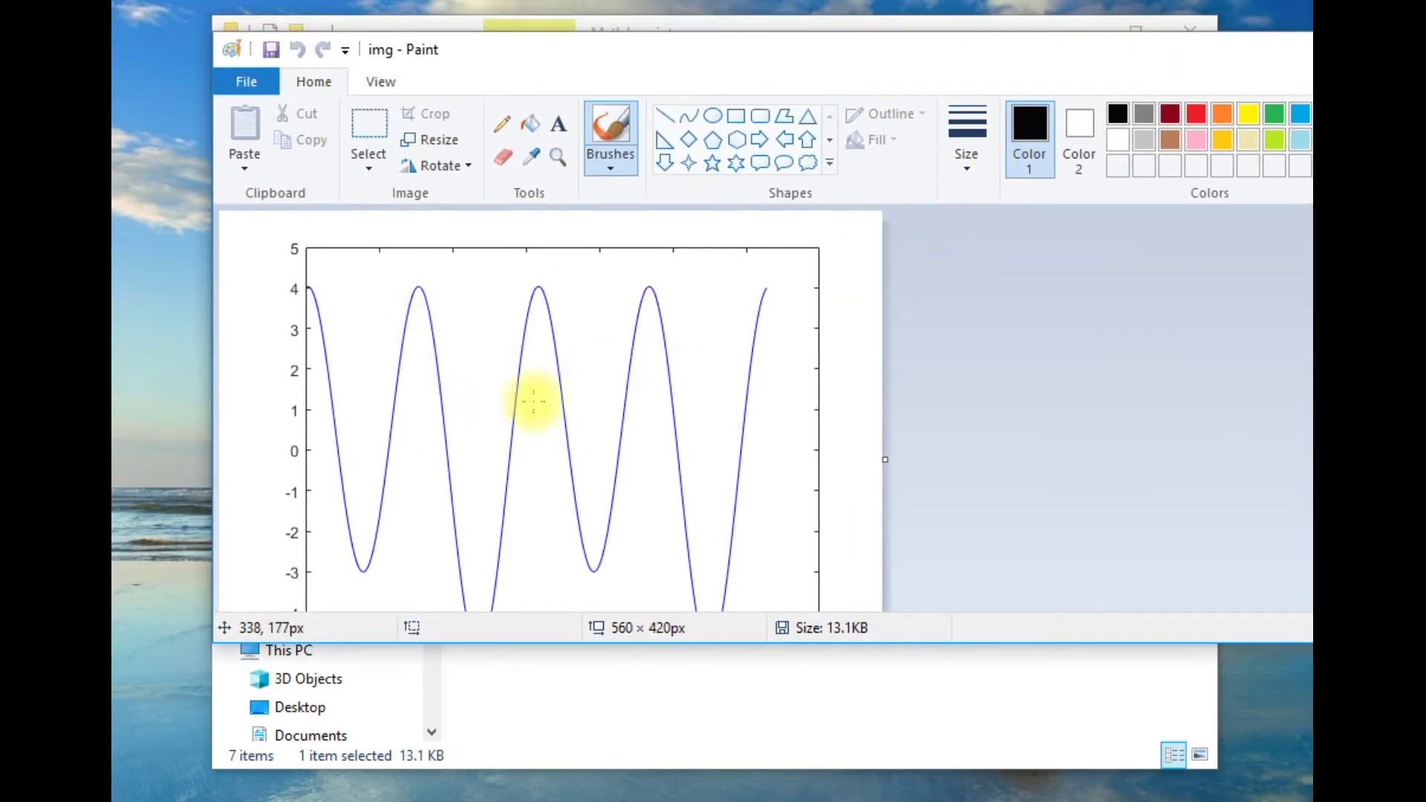
{"action": "scroll", "coordinate": [573, 397], "scroll_direction": "down", "scroll_amount": 3}
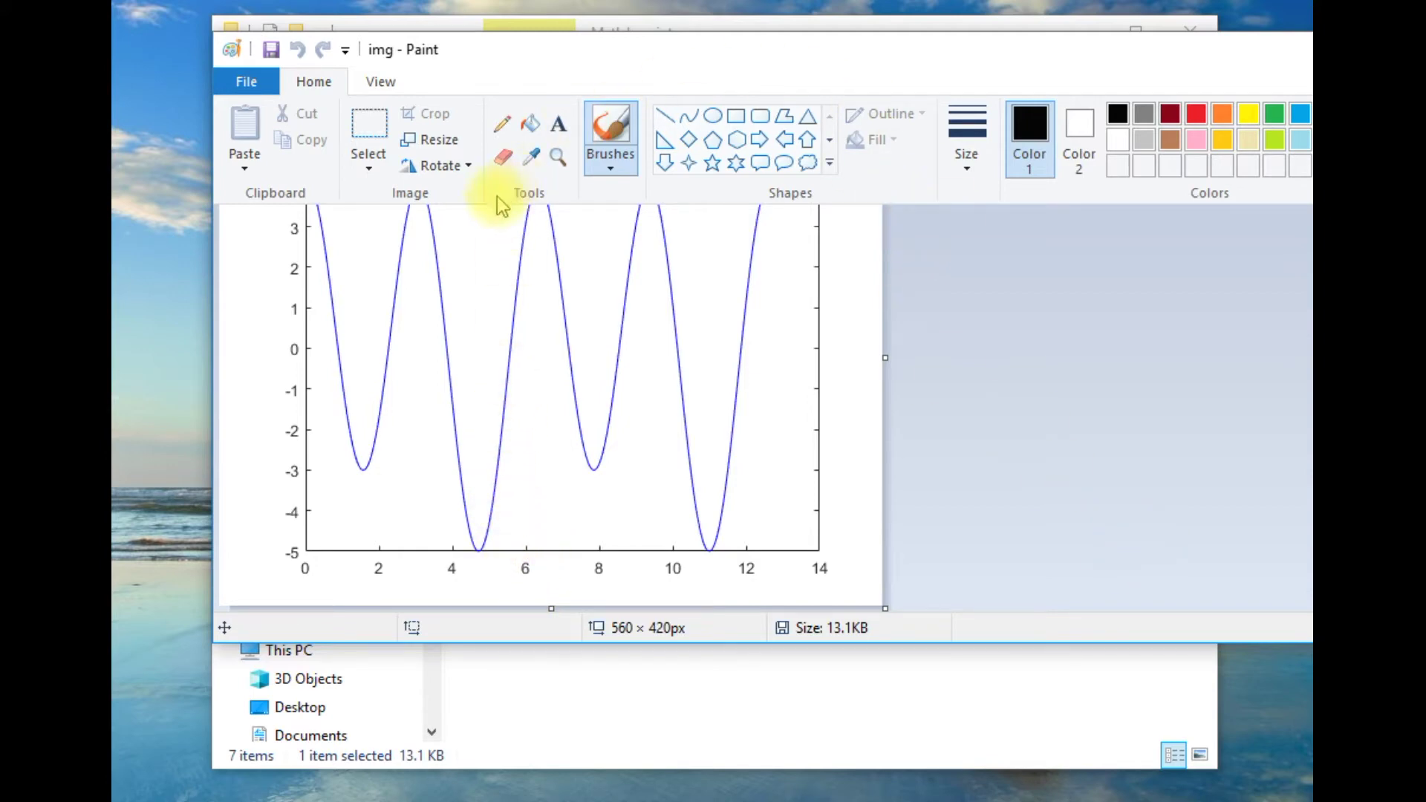
{"action": "left_click_drag", "start_coordinate": [1307, 49], "coordinate": [1003, 54]}
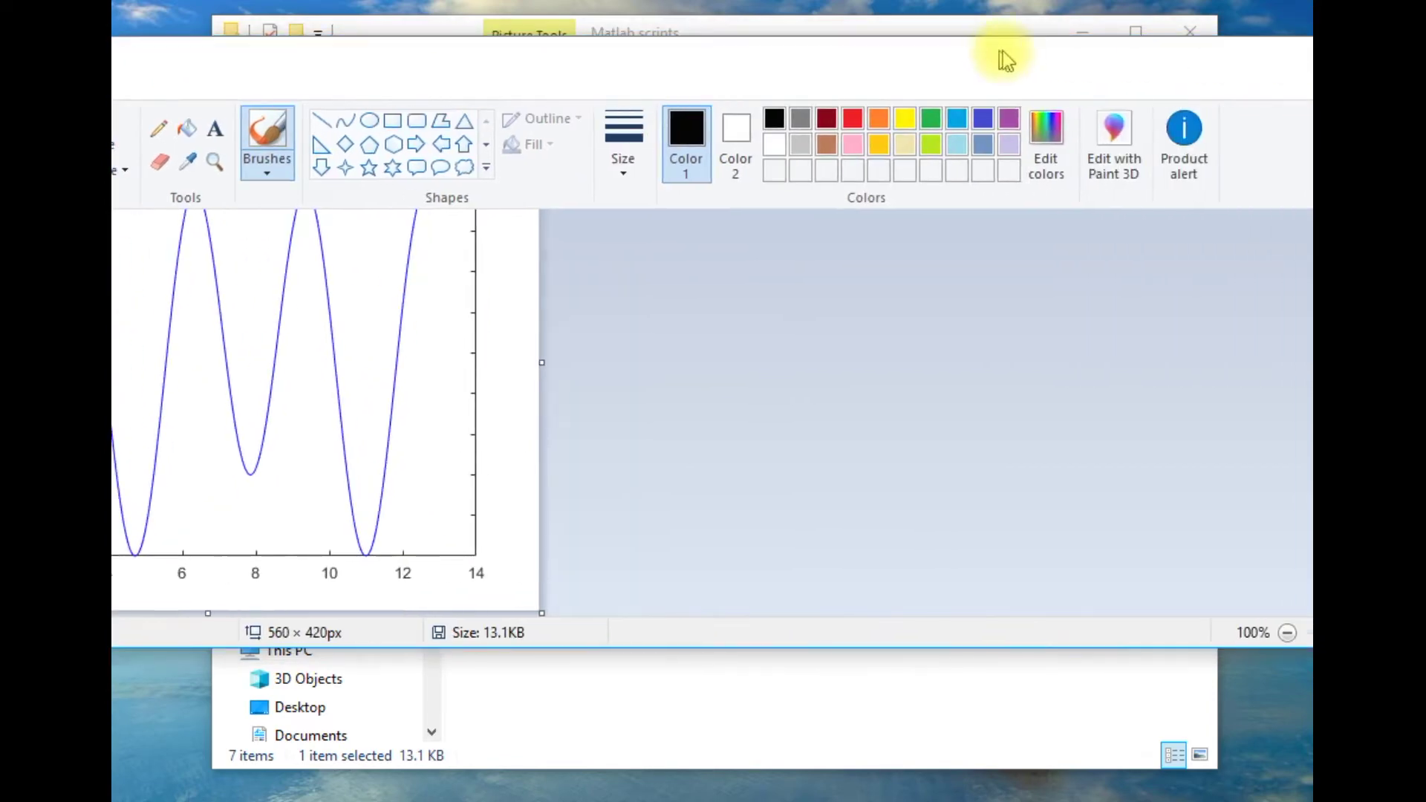
{"action": "left_click", "coordinate": [1009, 14]}
{"action": "key", "text": "Return"}
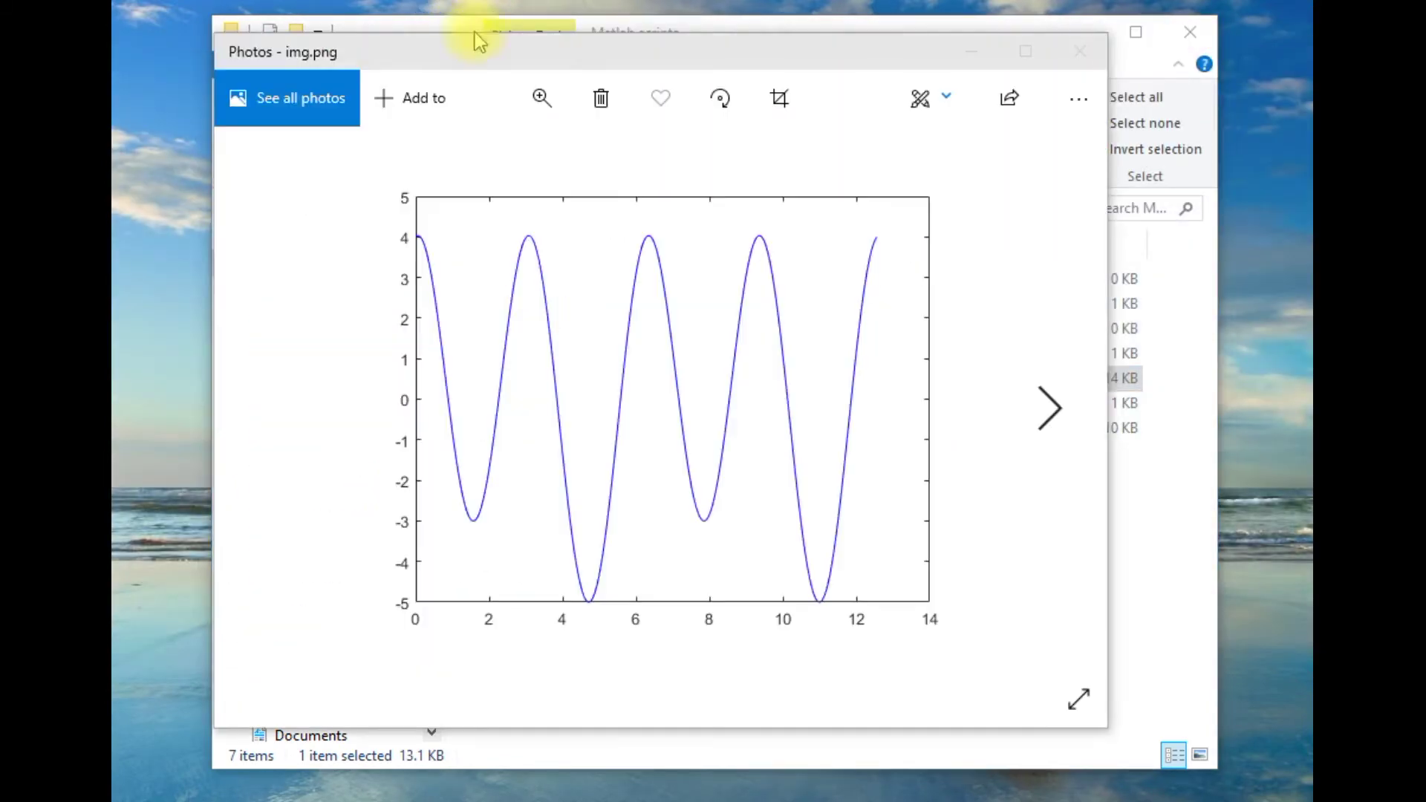
{"action": "left_click", "coordinate": [540, 96]}
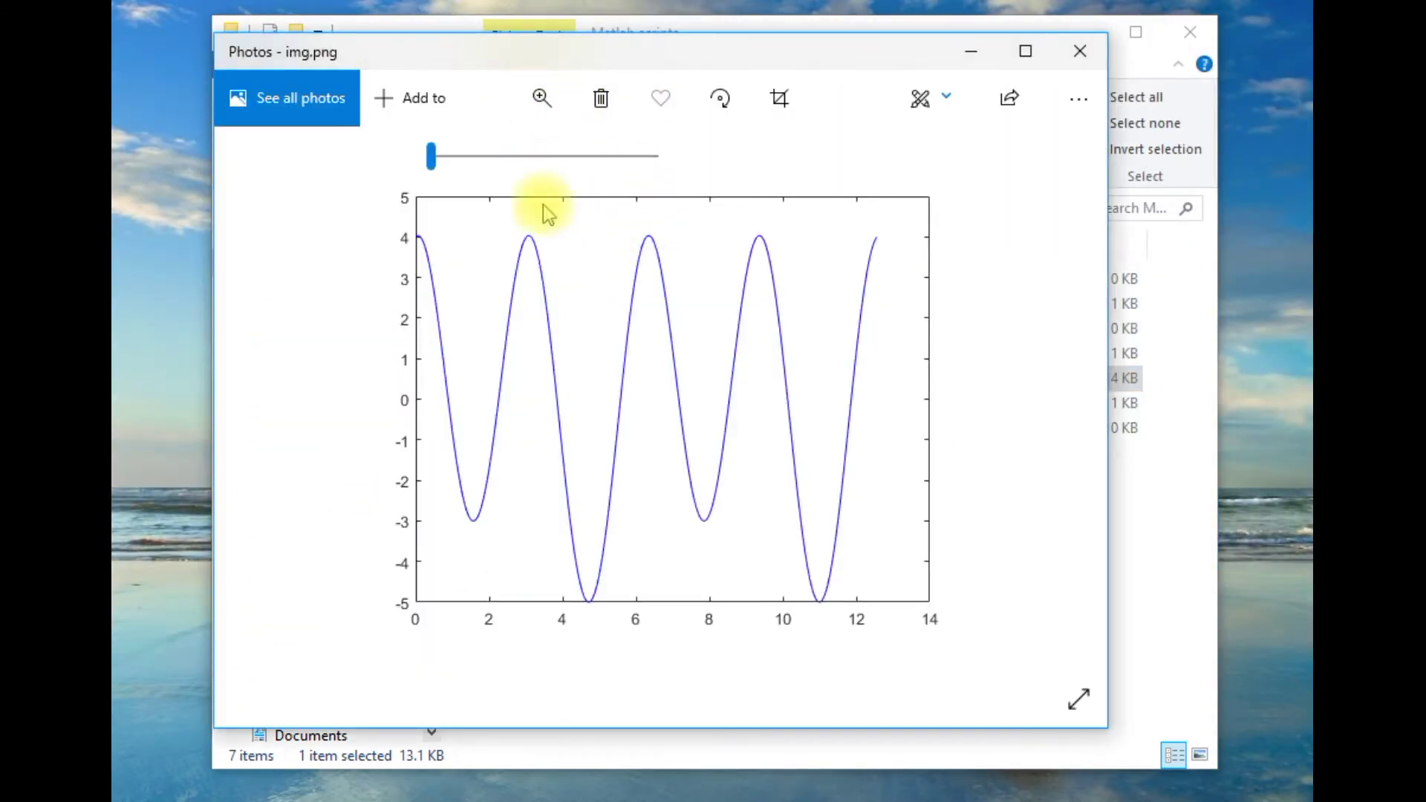
{"action": "left_click_drag", "start_coordinate": [493, 156], "coordinate": [601, 169]}
{"action": "left_click_drag", "start_coordinate": [723, 392], "coordinate": [557, 431]}
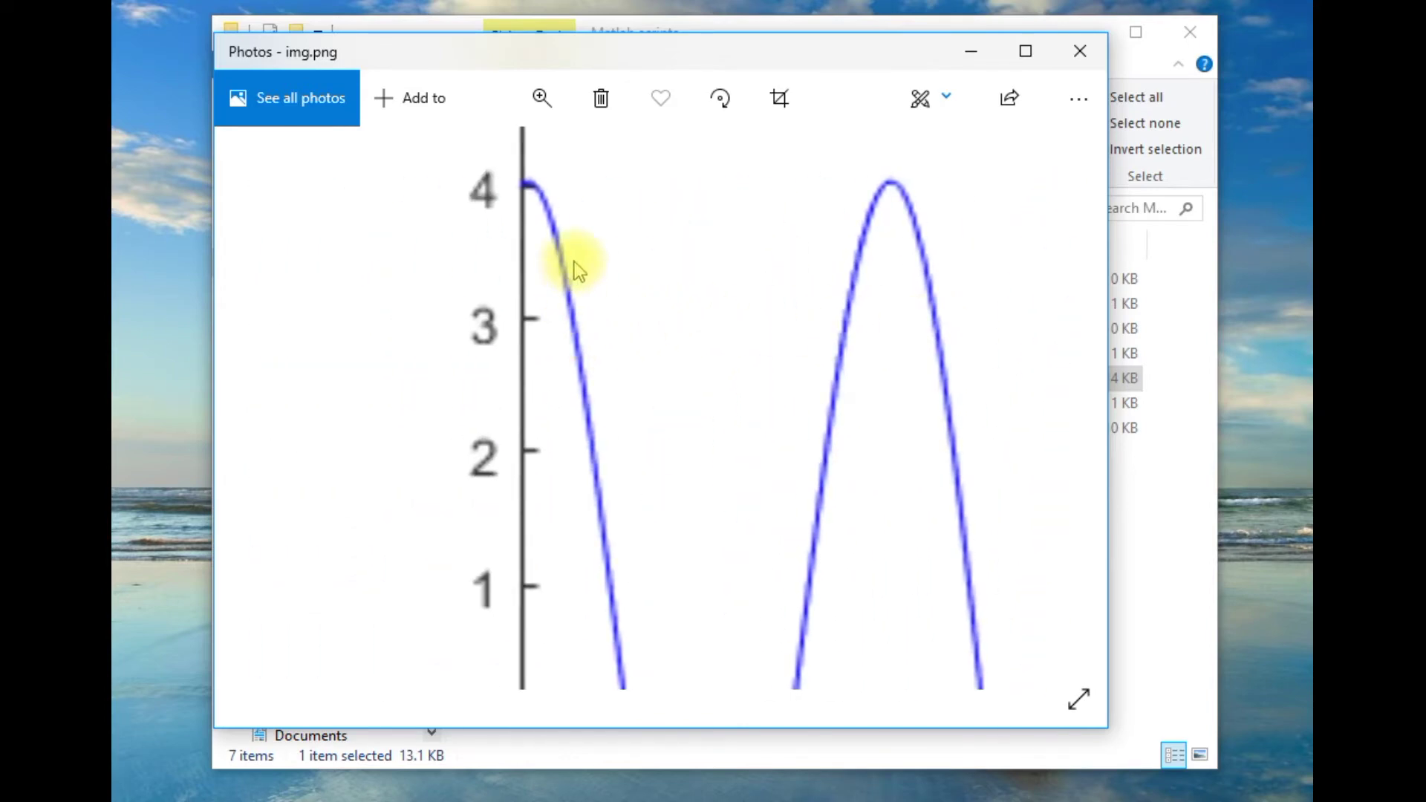
{"action": "left_click", "coordinate": [542, 97]}
{"action": "left_click_drag", "start_coordinate": [604, 153], "coordinate": [653, 153]}
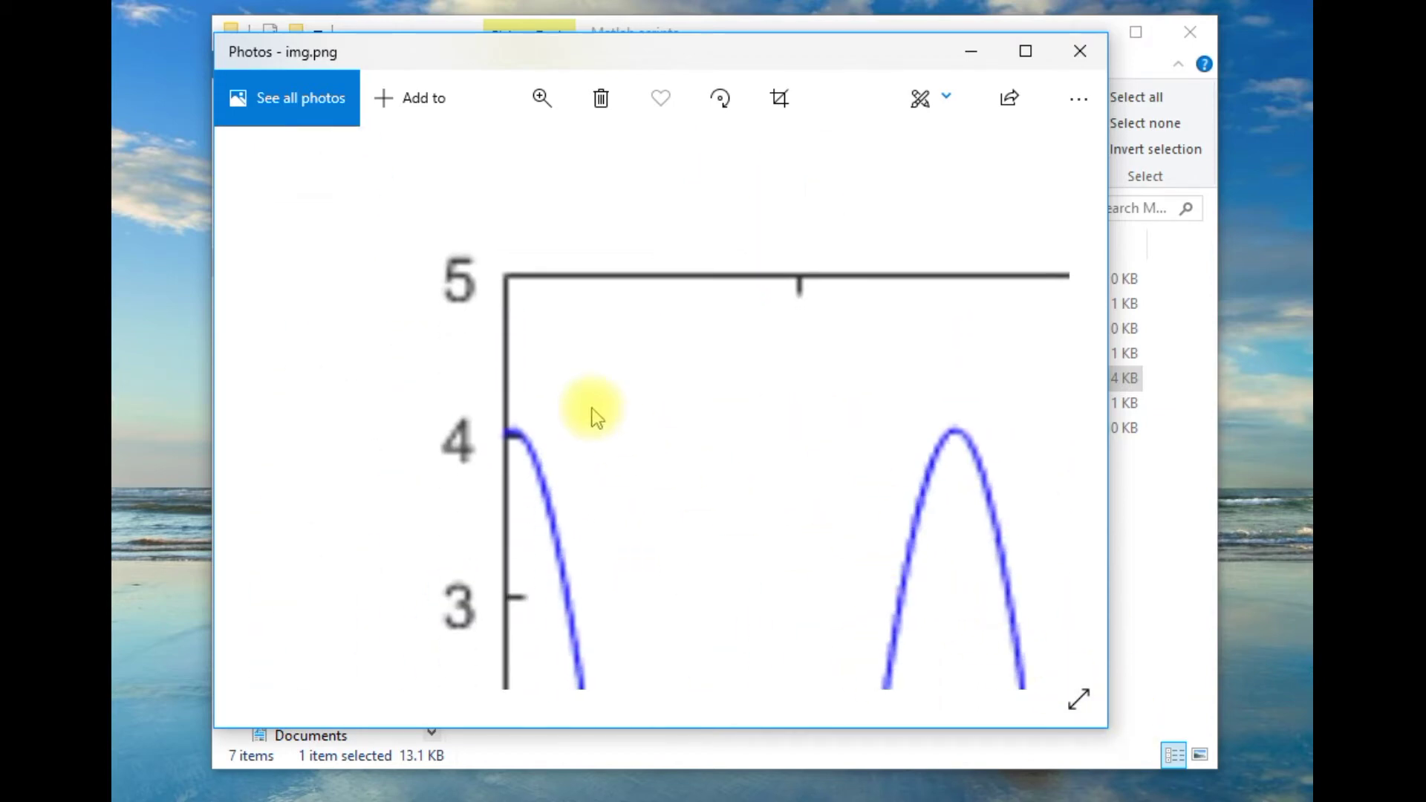
{"action": "left_click_drag", "start_coordinate": [780, 589], "coordinate": [557, 57]}
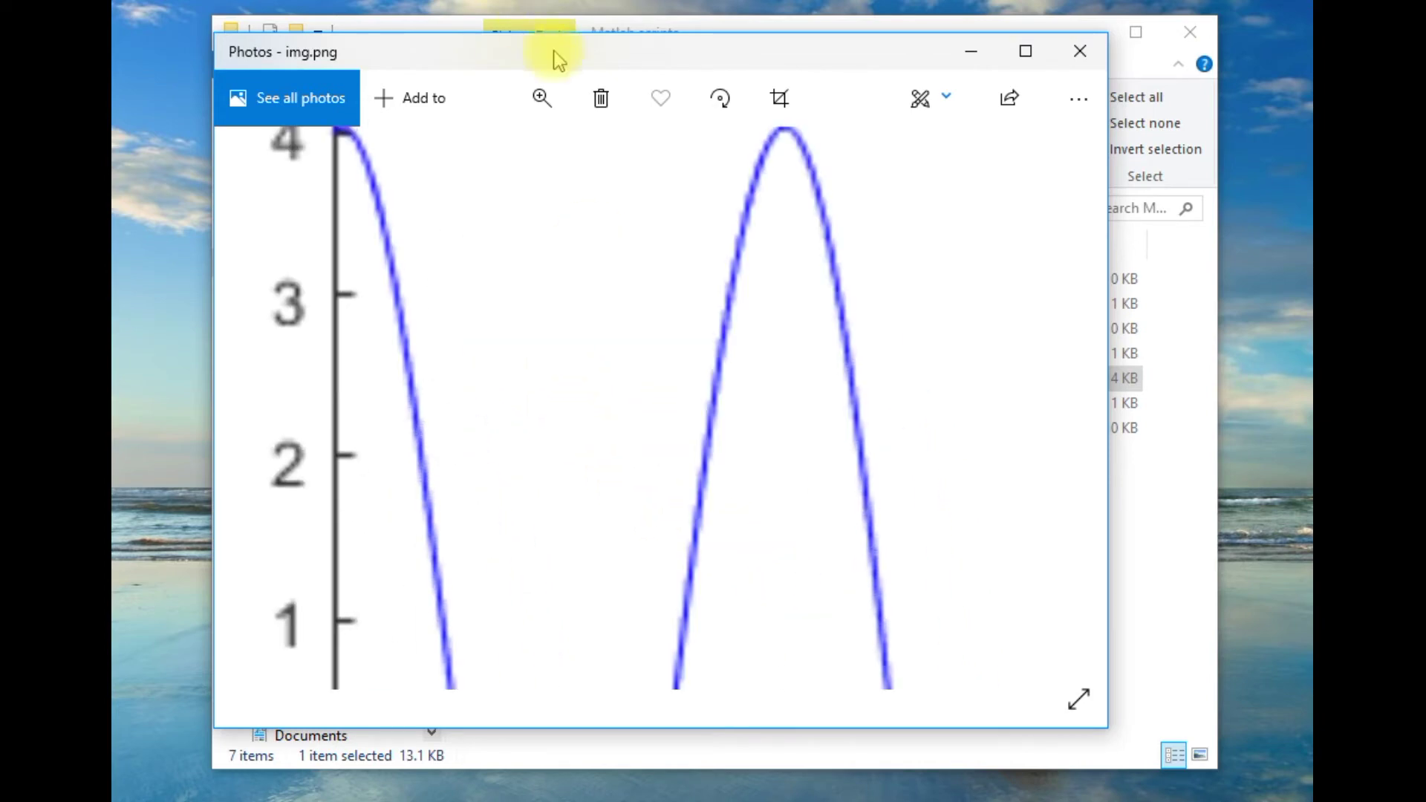
{"action": "left_click", "coordinate": [1082, 55]}
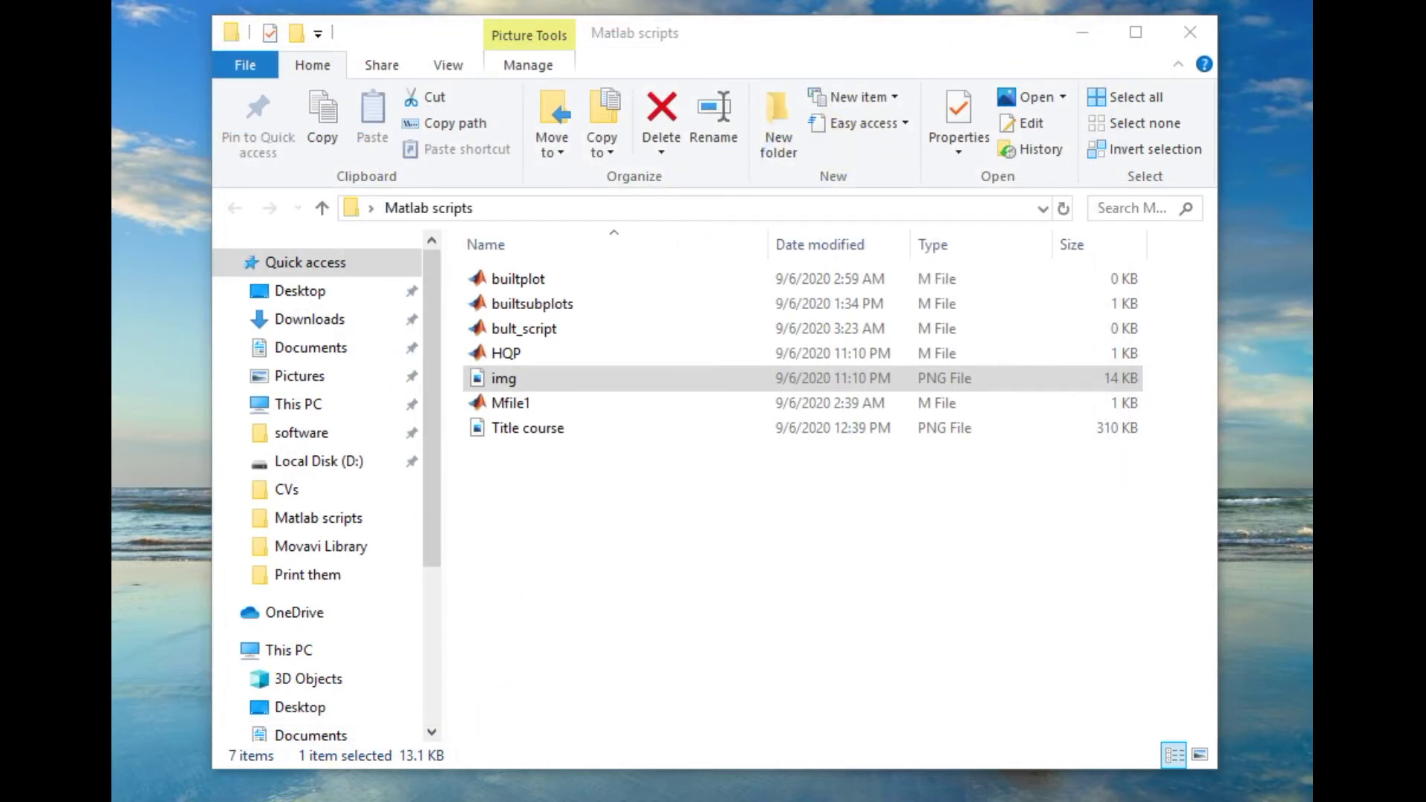
- Cancel the Plot Tools opening, close Figure 1, and switch back to MATLAB
{"action": "left_click", "coordinate": [182, 716]}
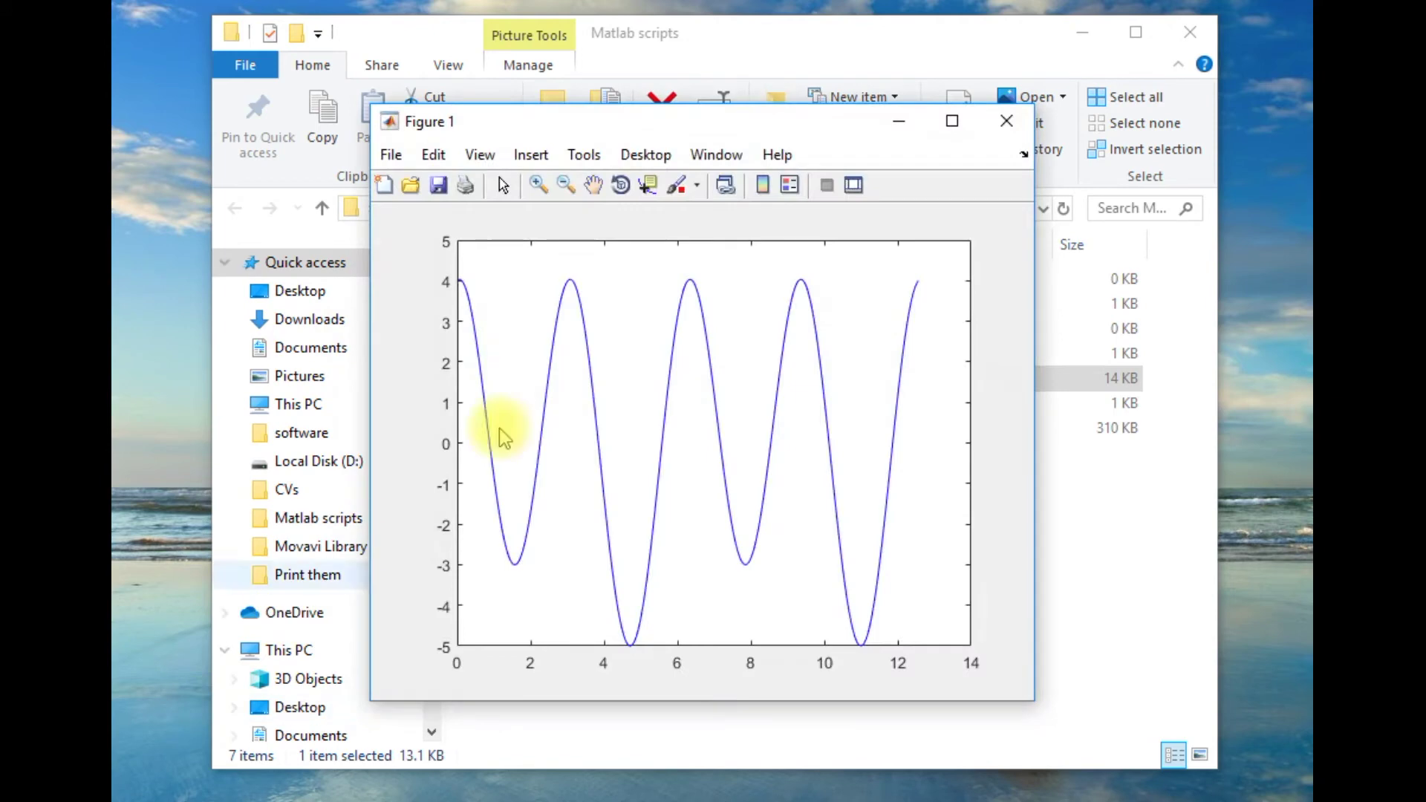
{"action": "left_click", "coordinate": [866, 194]}
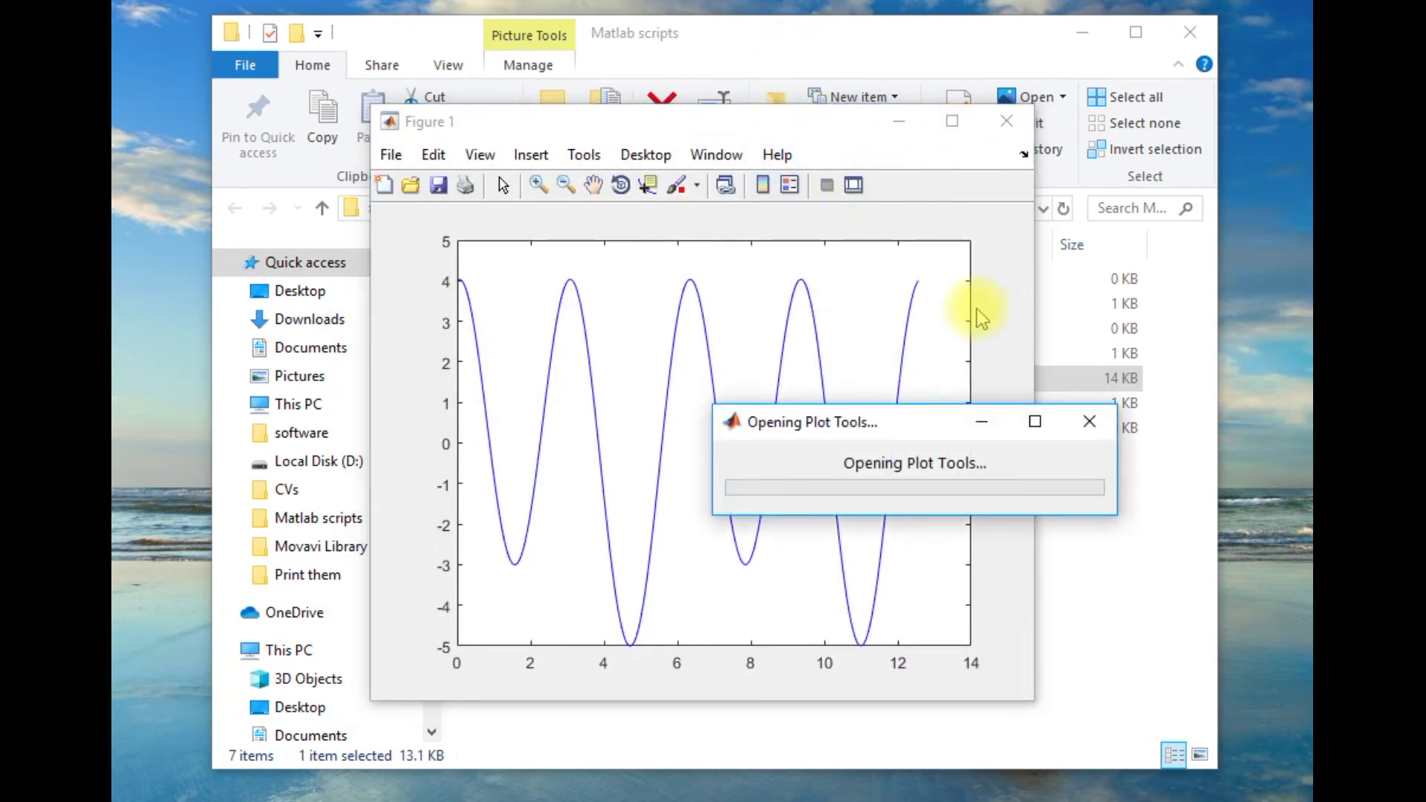
{"action": "left_click", "coordinate": [1089, 422]}
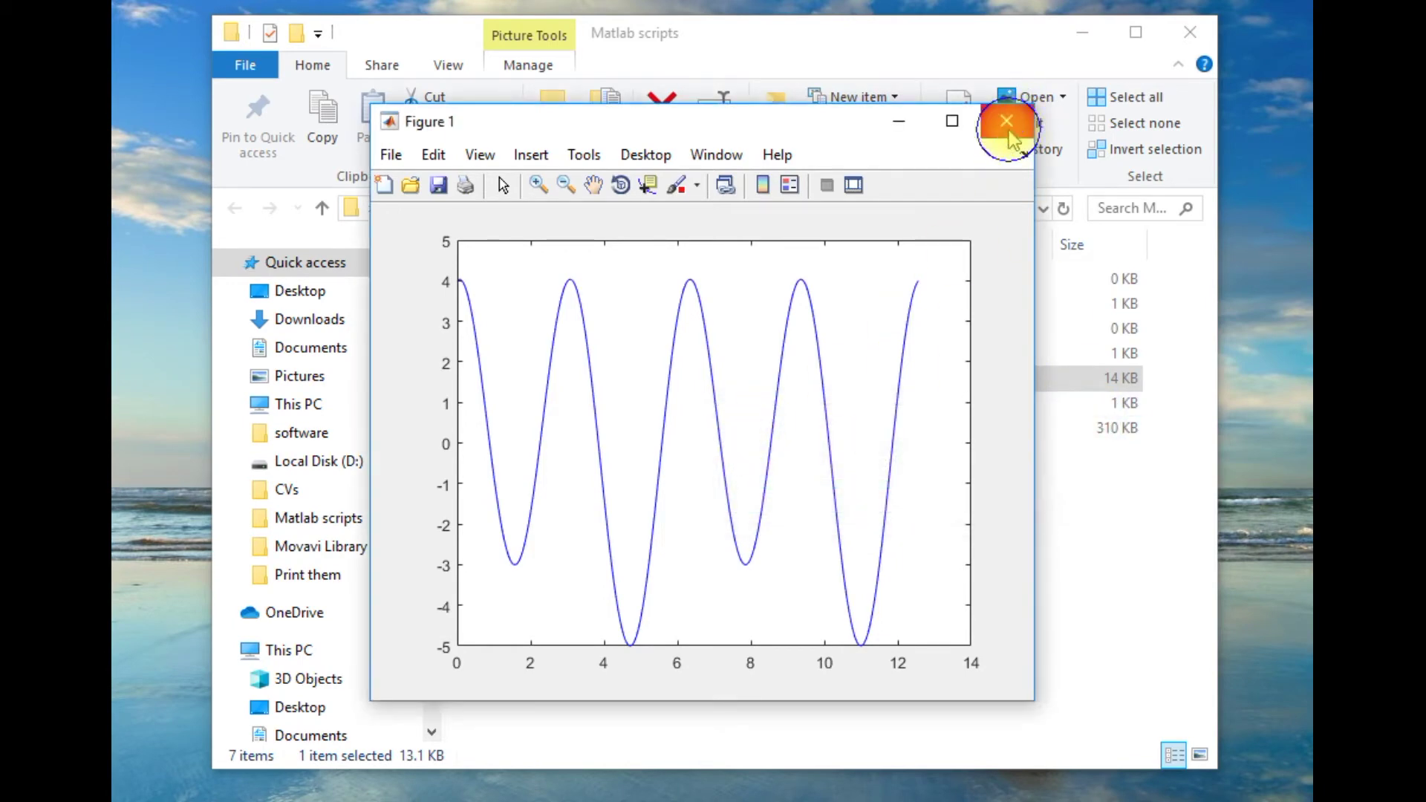
{"action": "left_click", "coordinate": [1067, 462]}
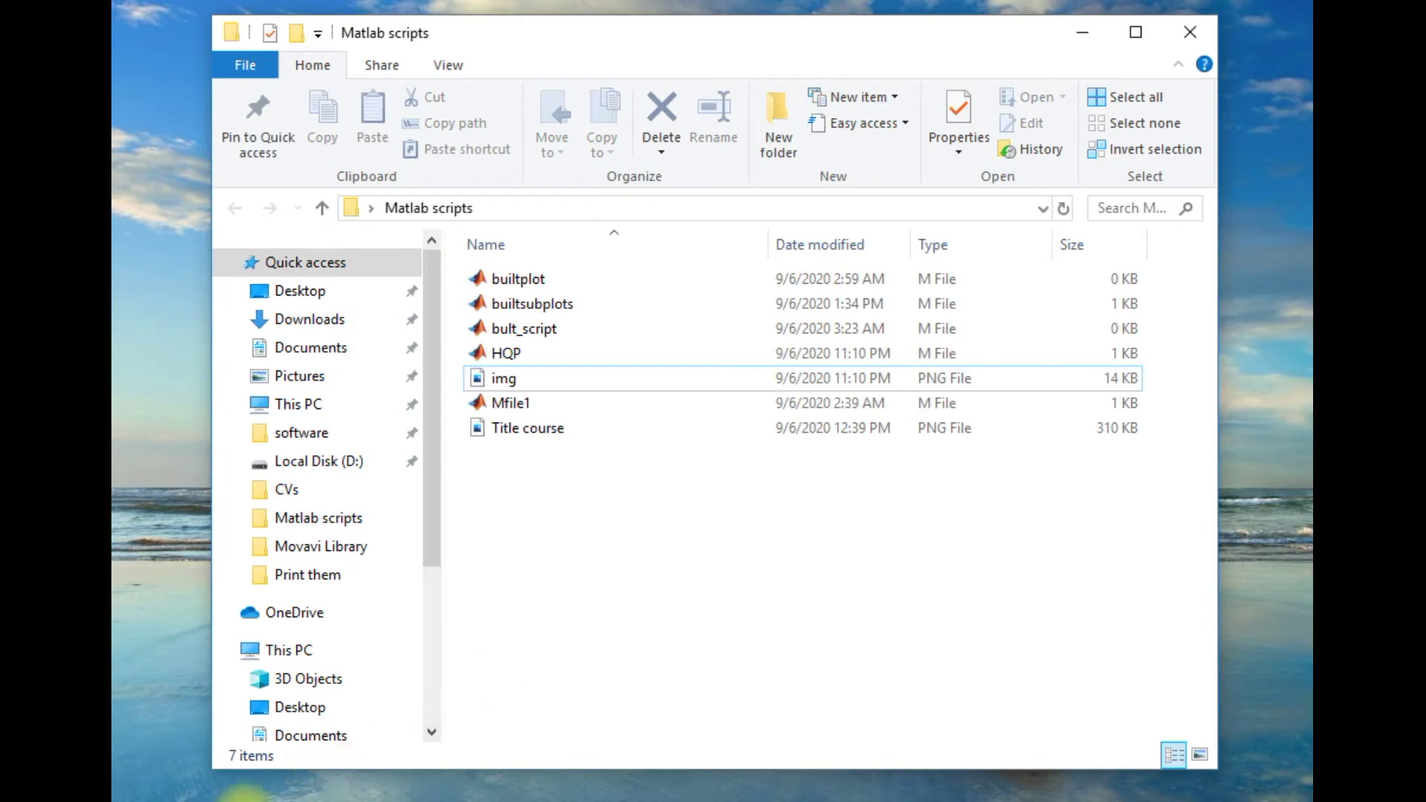
{"action": "left_click", "coordinate": [277, 796]}
- Add xlabel('x axis') and ylabel('y') to HQP.m and rerun the script
{"action": "left_click", "coordinate": [143, 738]}
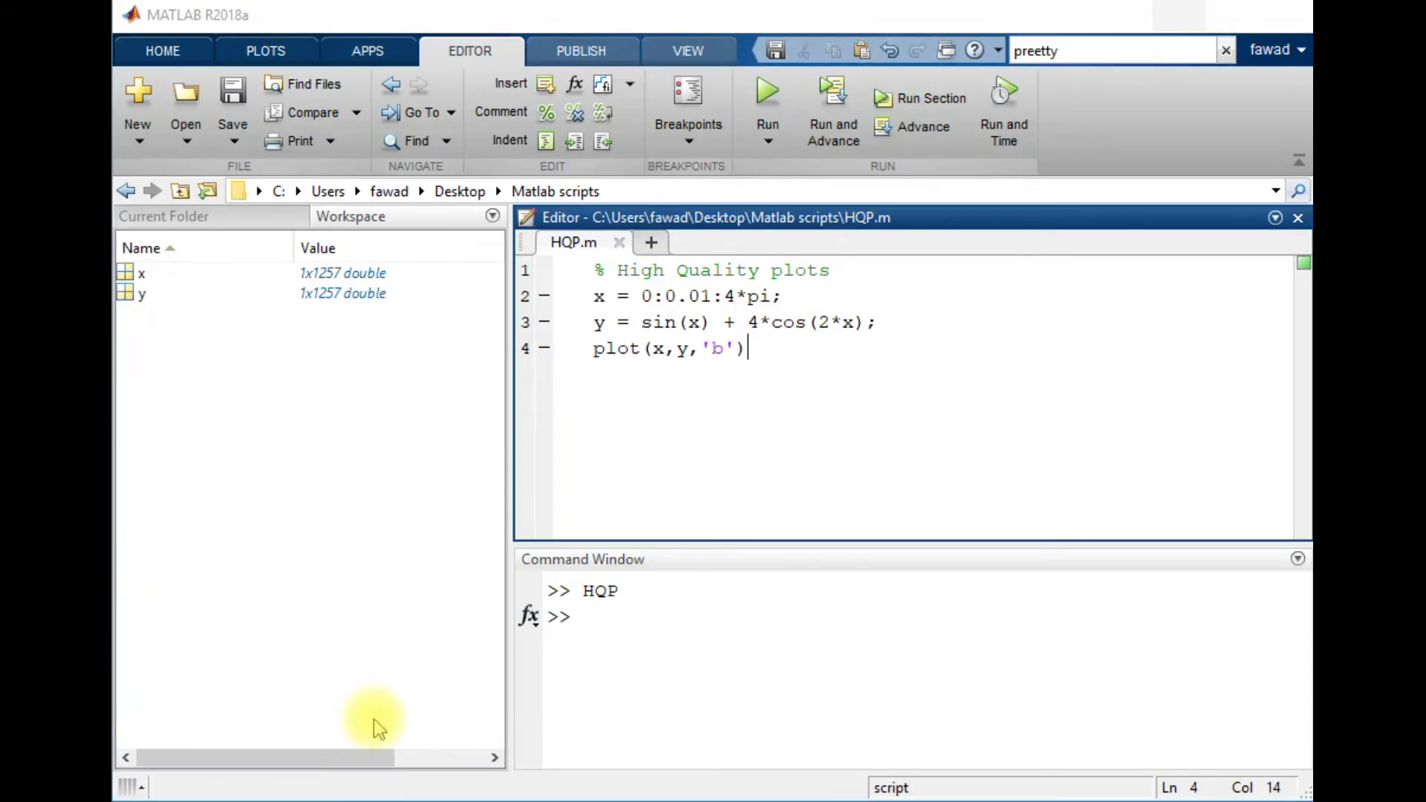
{"action": "key", "text": "Return"}
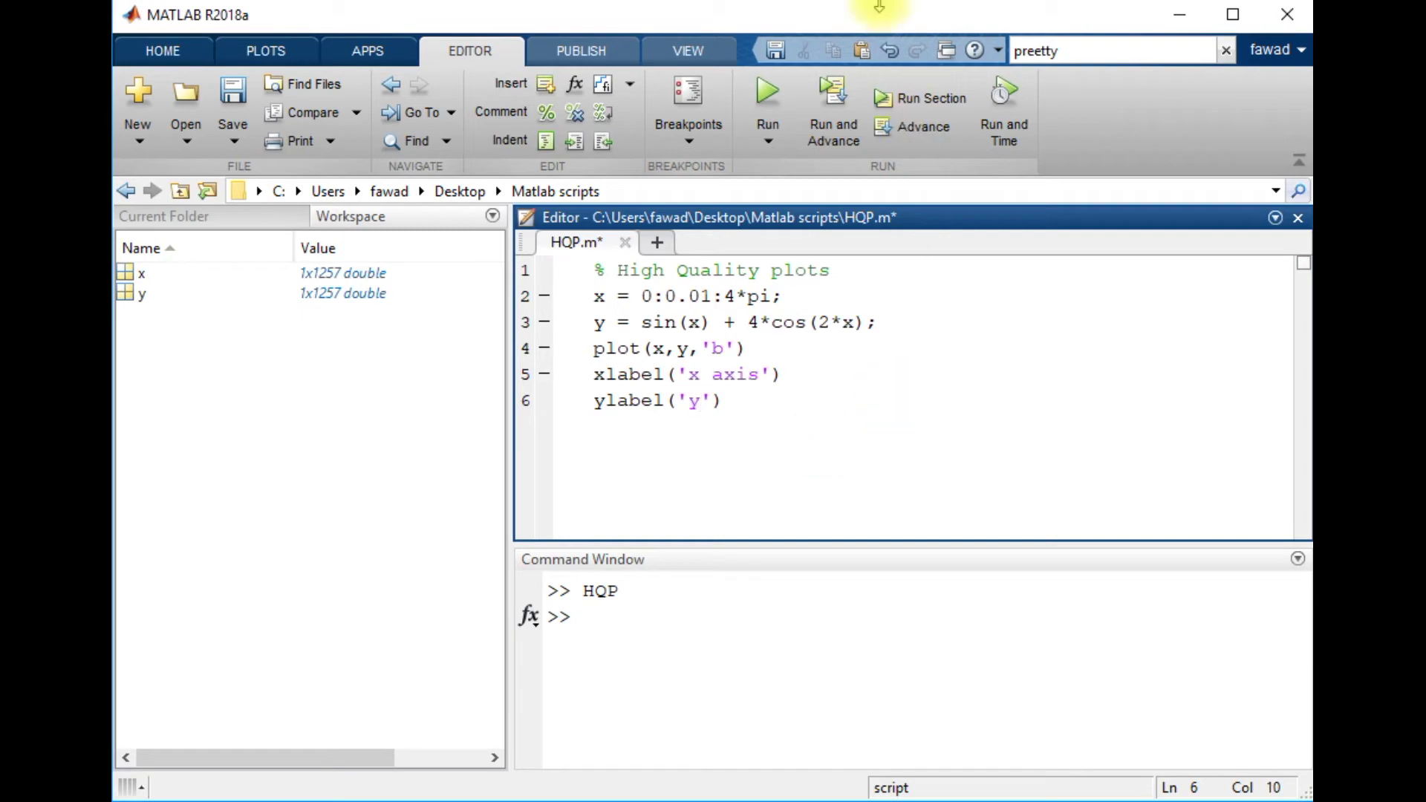
{"action": "left_click", "coordinate": [765, 97]}
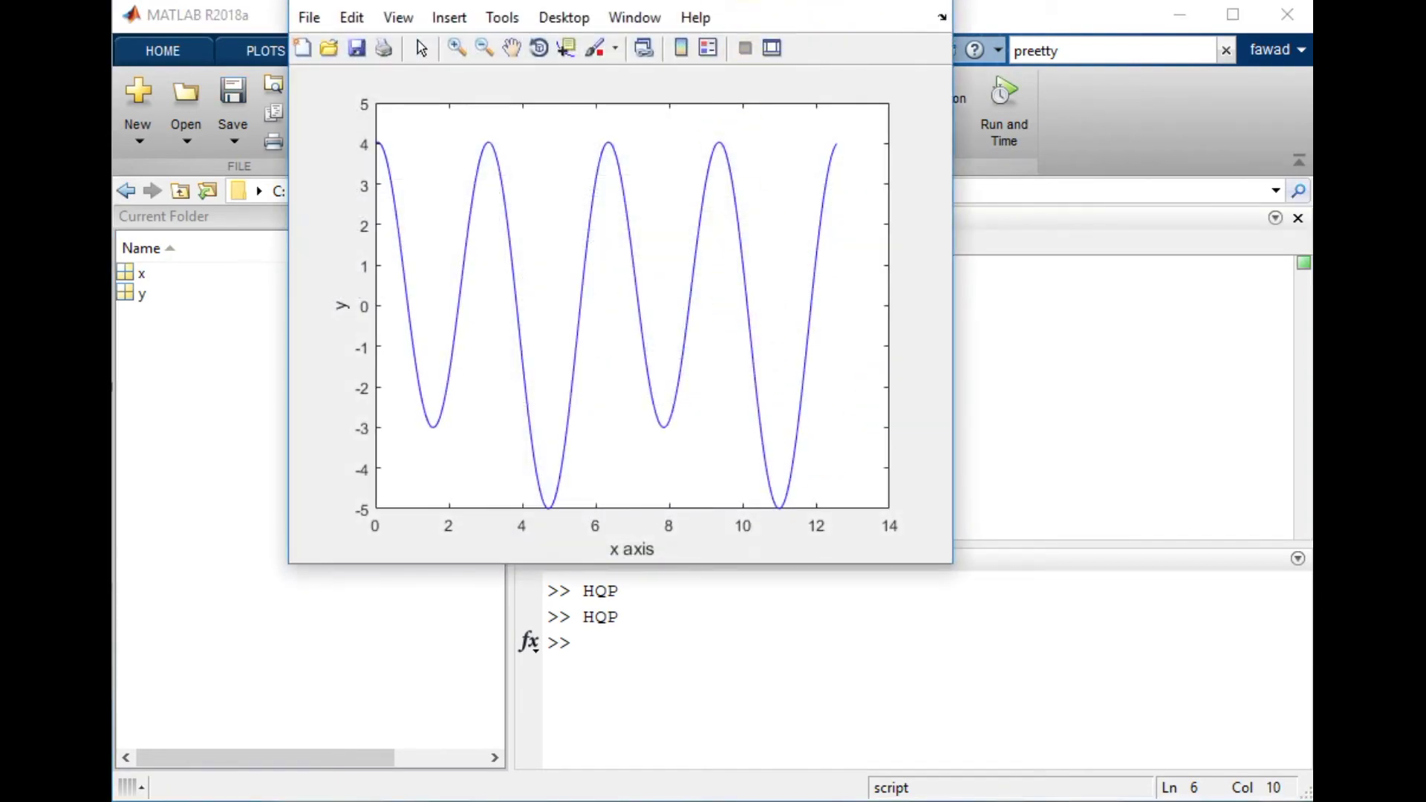
- Bring Figure 1 fully on screen and open its plot editing tools
{"action": "left_click_drag", "start_coordinate": [732, 7], "coordinate": [862, 172]}
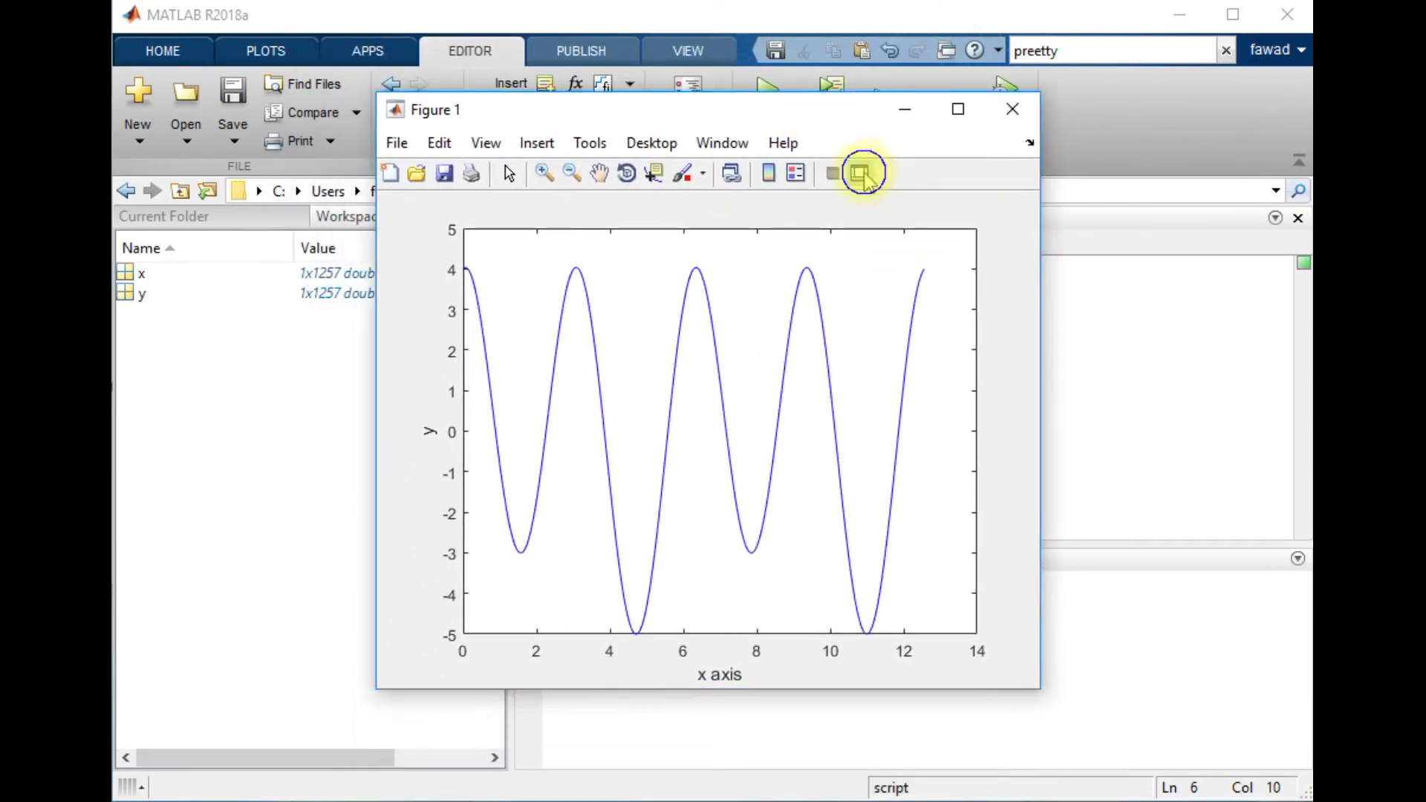
{"action": "left_click", "coordinate": [861, 174]}
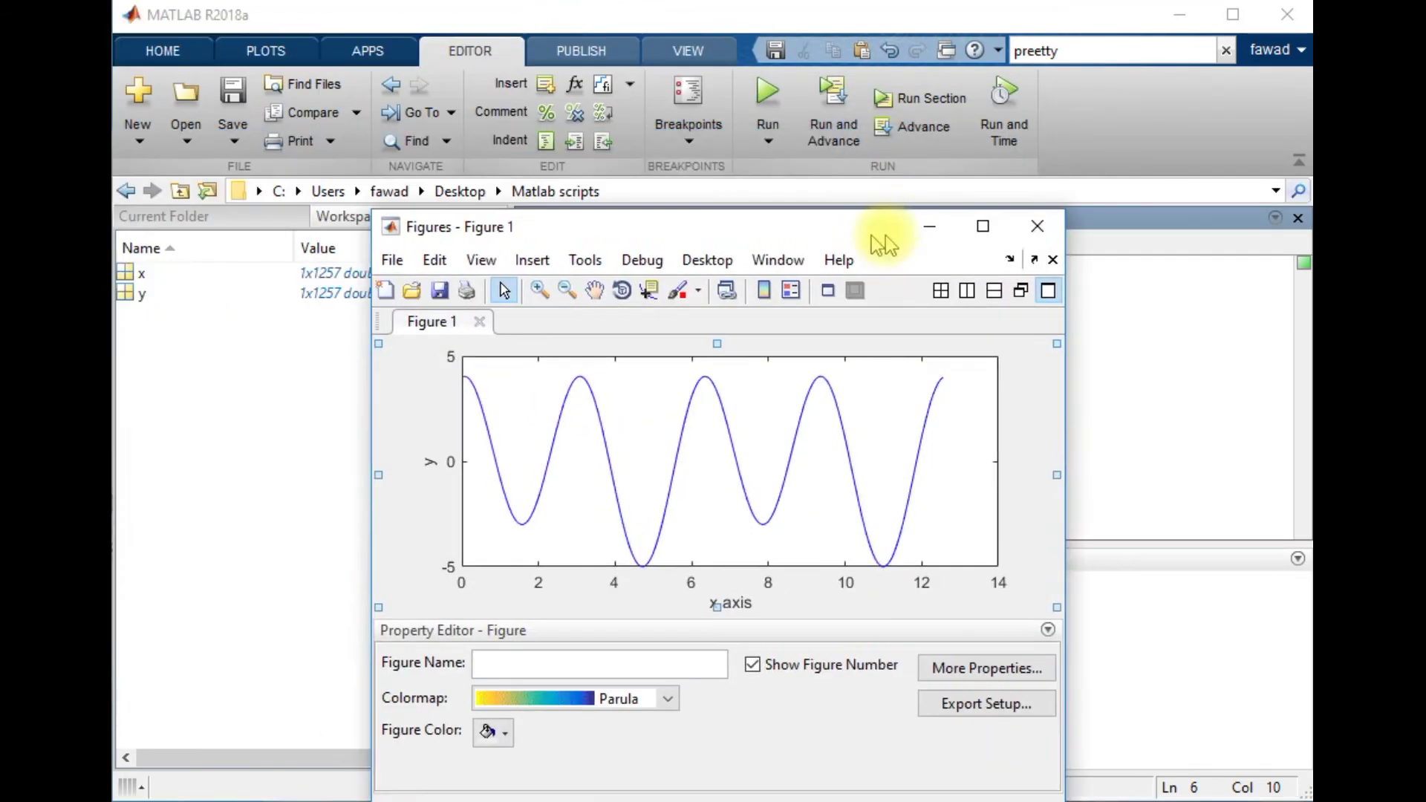
{"action": "left_click_drag", "start_coordinate": [884, 242], "coordinate": [771, 113]}
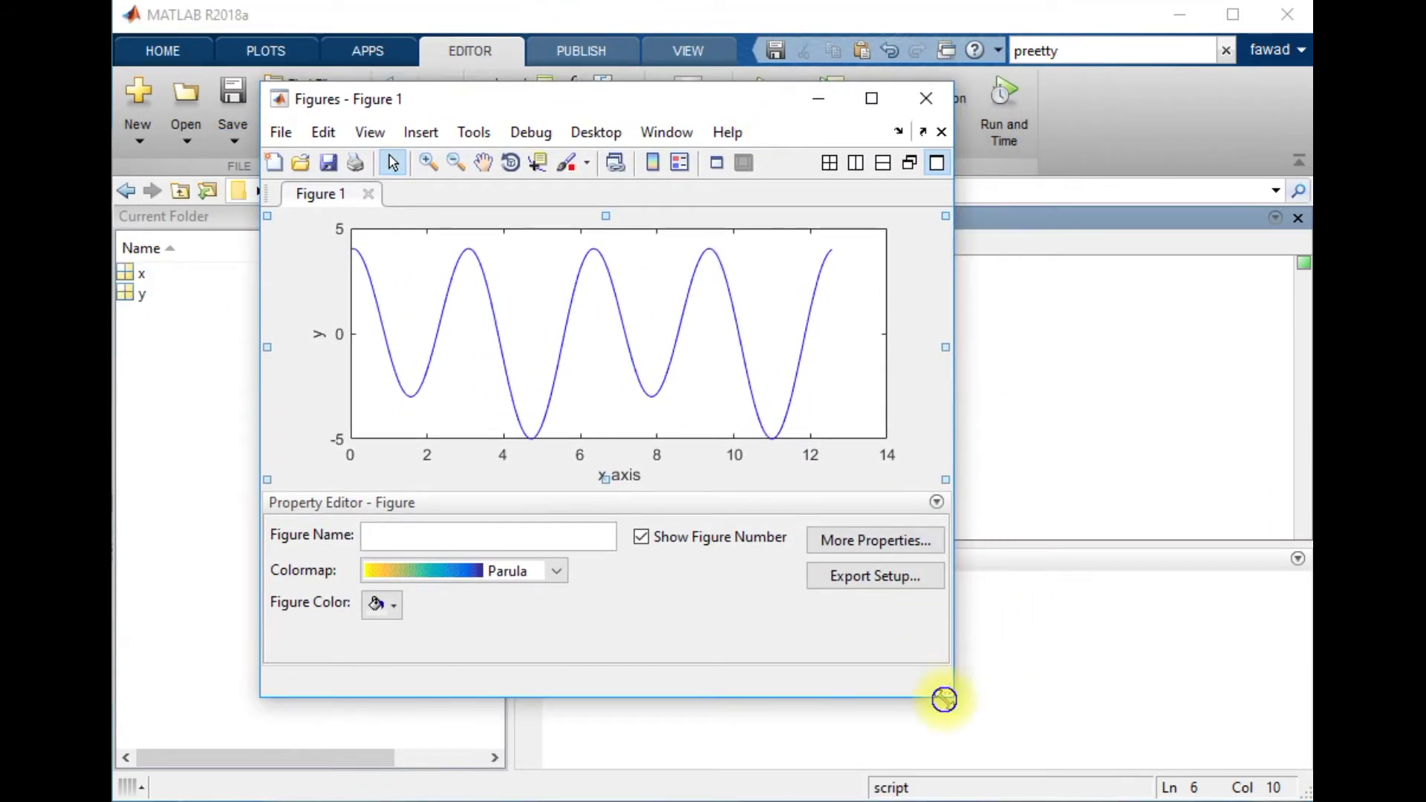
- Thicken the plotted curve from line width 0.5 to 1.0 in the Property Editor
{"action": "left_click_drag", "start_coordinate": [944, 699], "coordinate": [1073, 754]}
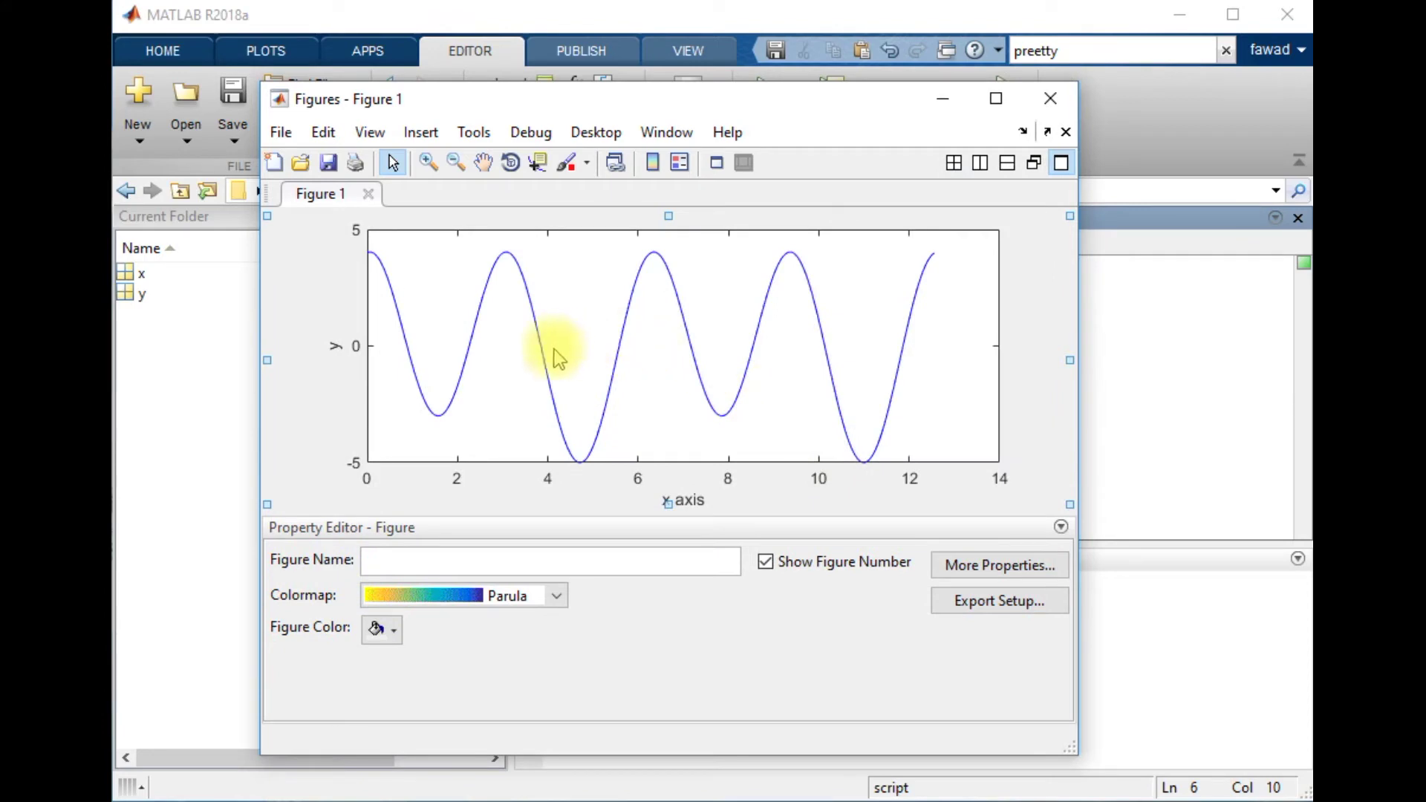
{"action": "left_click", "coordinate": [541, 346]}
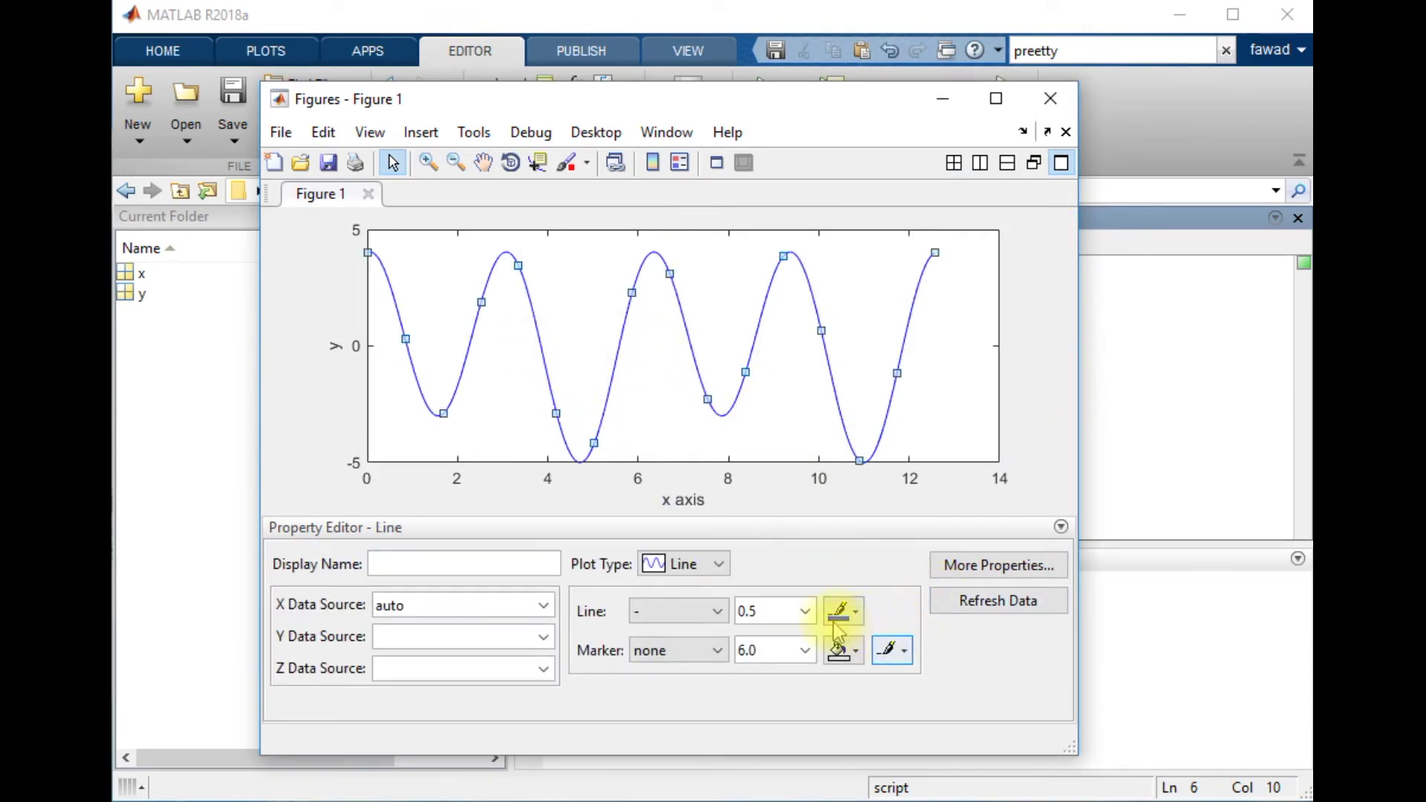
{"action": "left_click", "coordinate": [804, 614]}
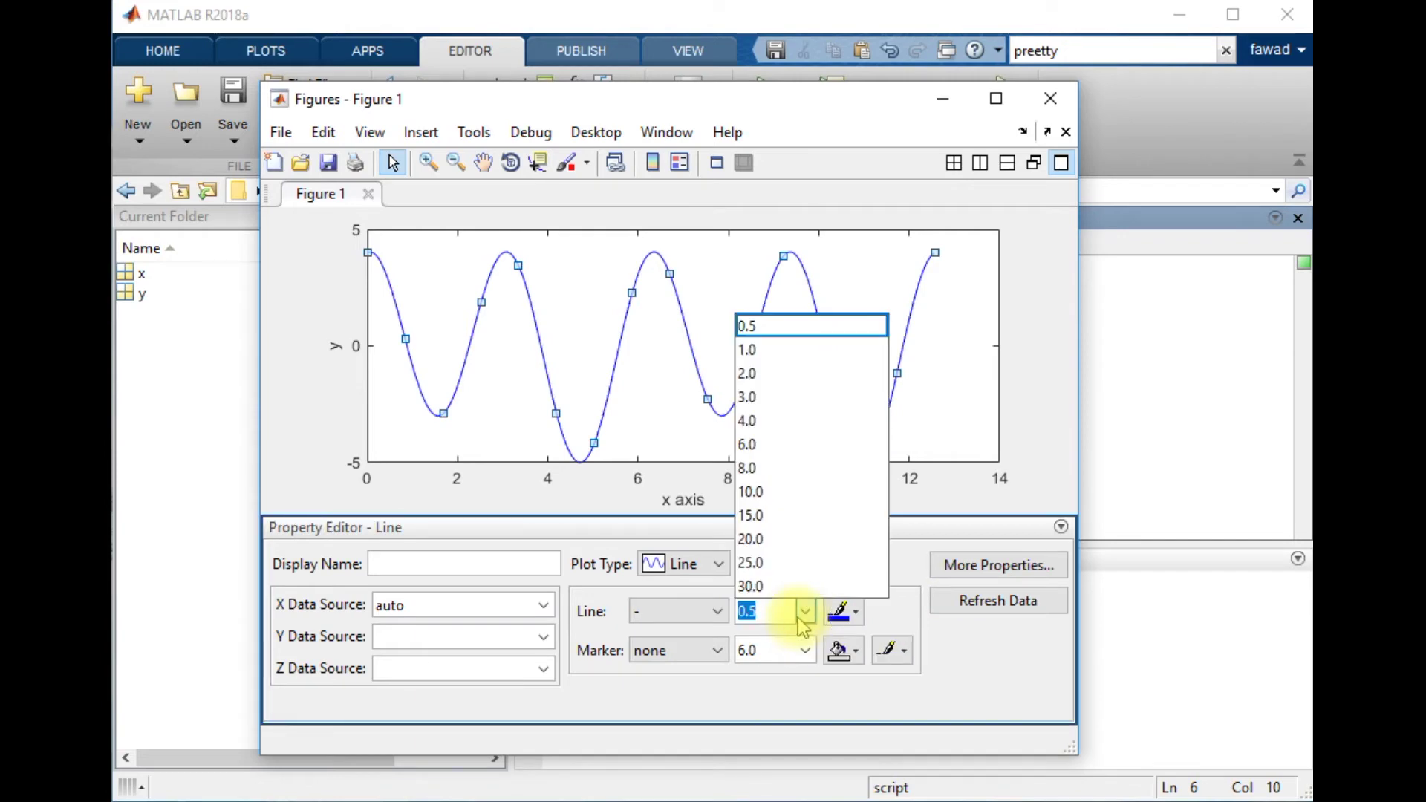
{"action": "left_click", "coordinate": [753, 352]}
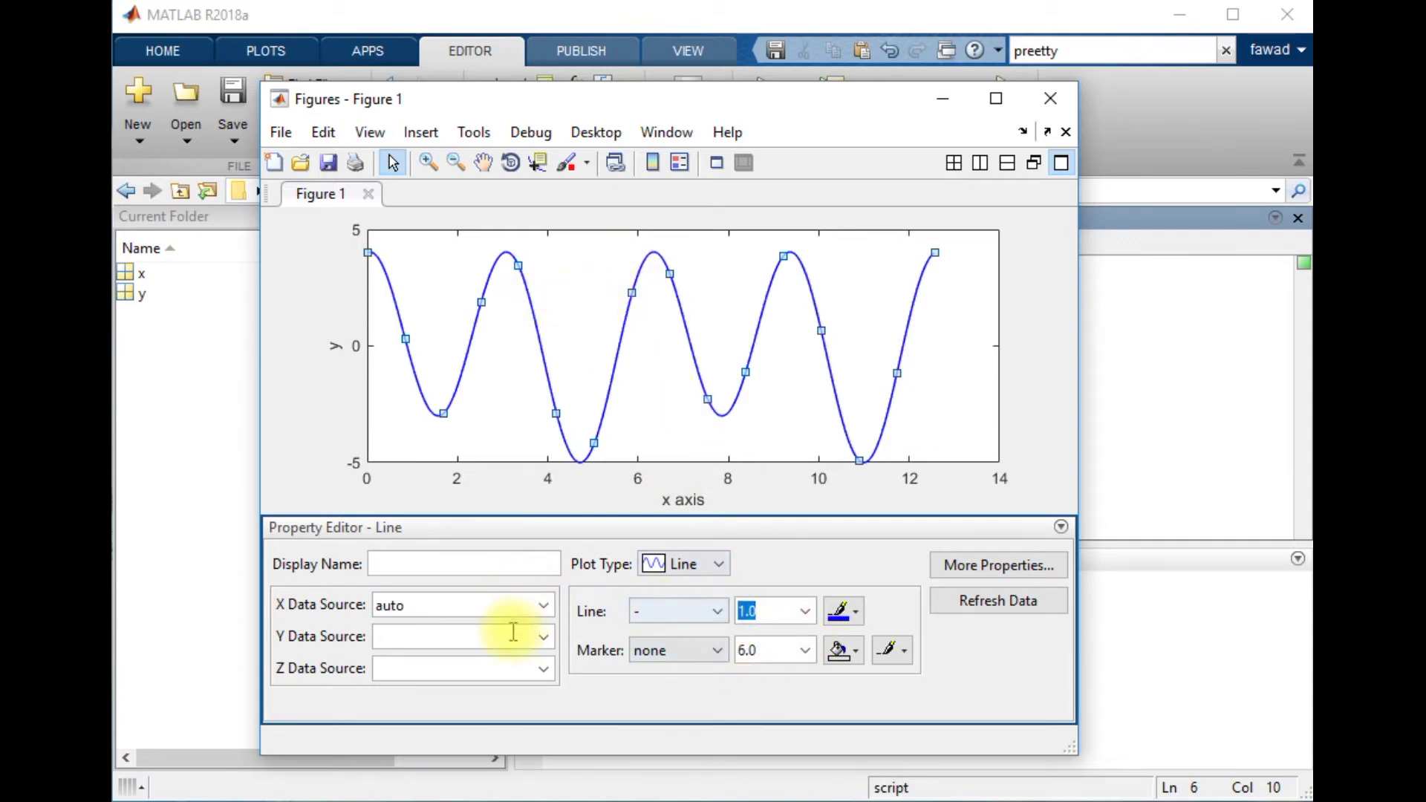
{"action": "left_click", "coordinate": [552, 482]}
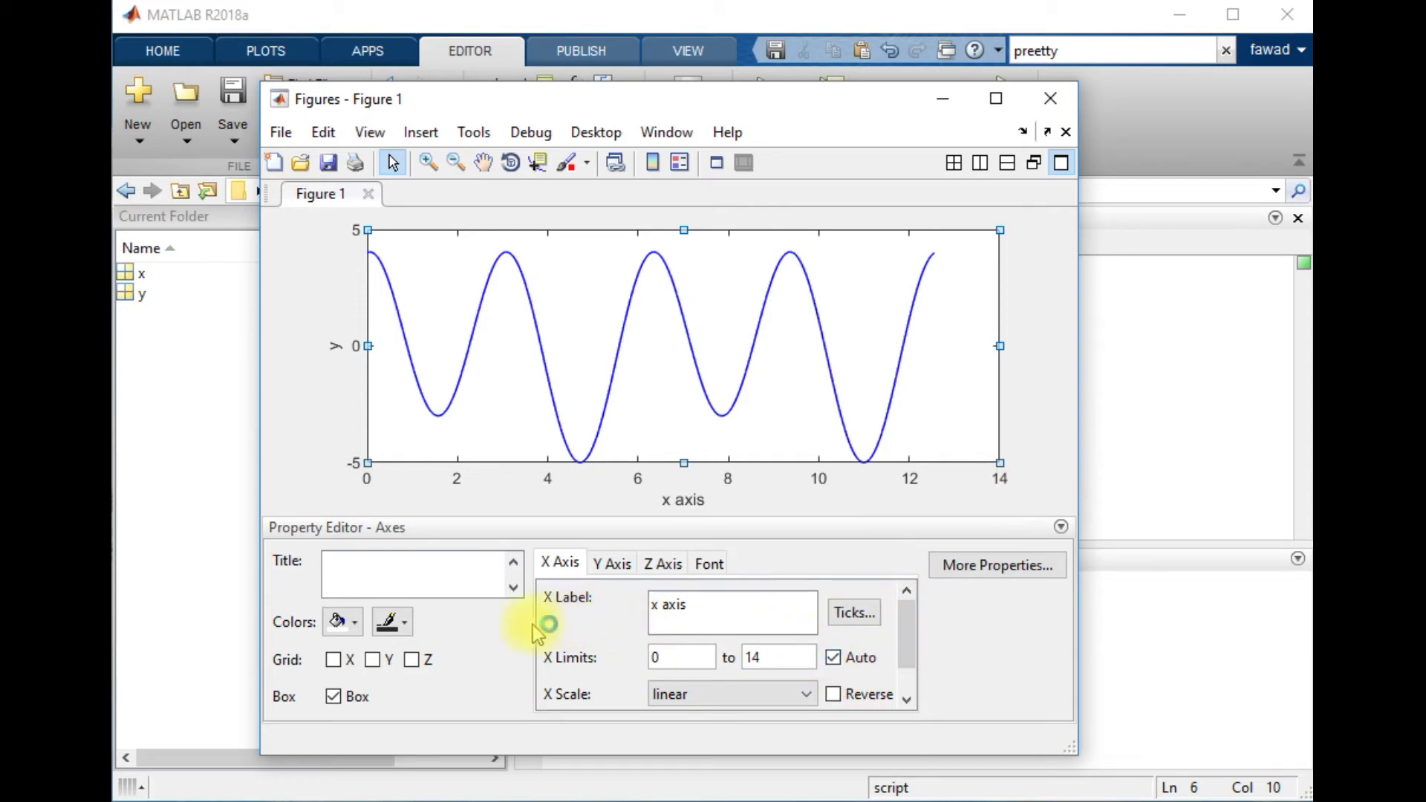
- Set the axes font to 16 pt Times New Roman in the Property Editor
{"action": "left_click", "coordinate": [711, 567]}
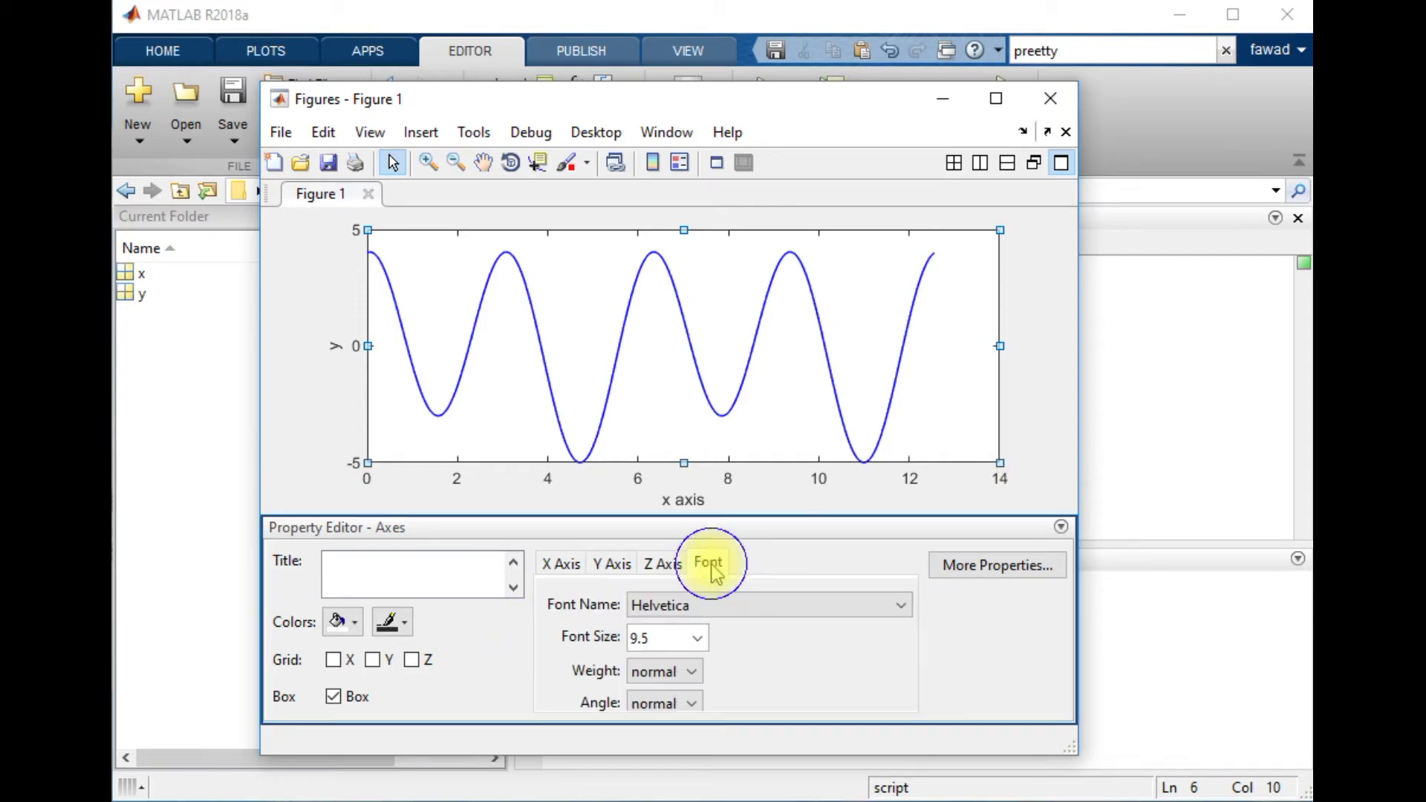
{"action": "left_click", "coordinate": [702, 637]}
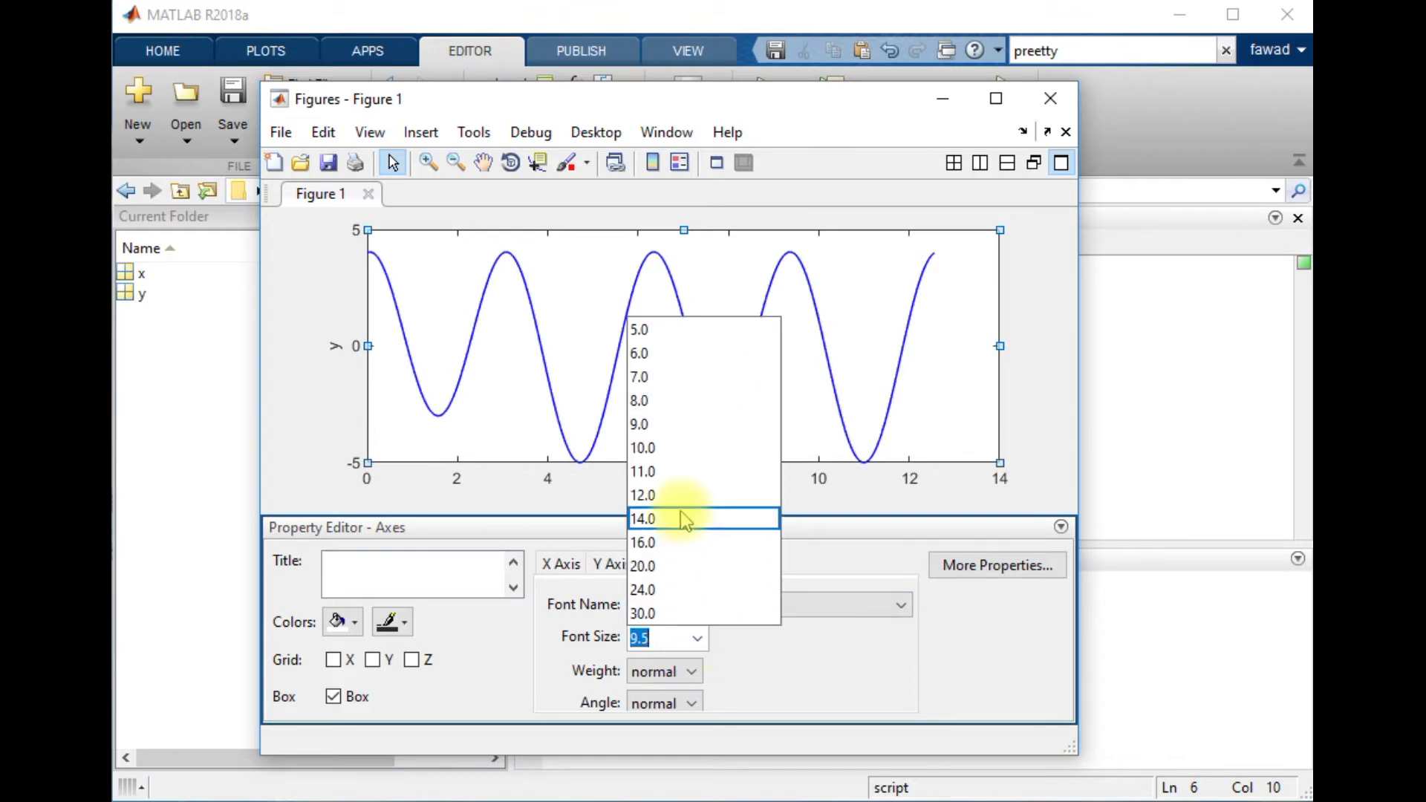
{"action": "left_click", "coordinate": [680, 542]}
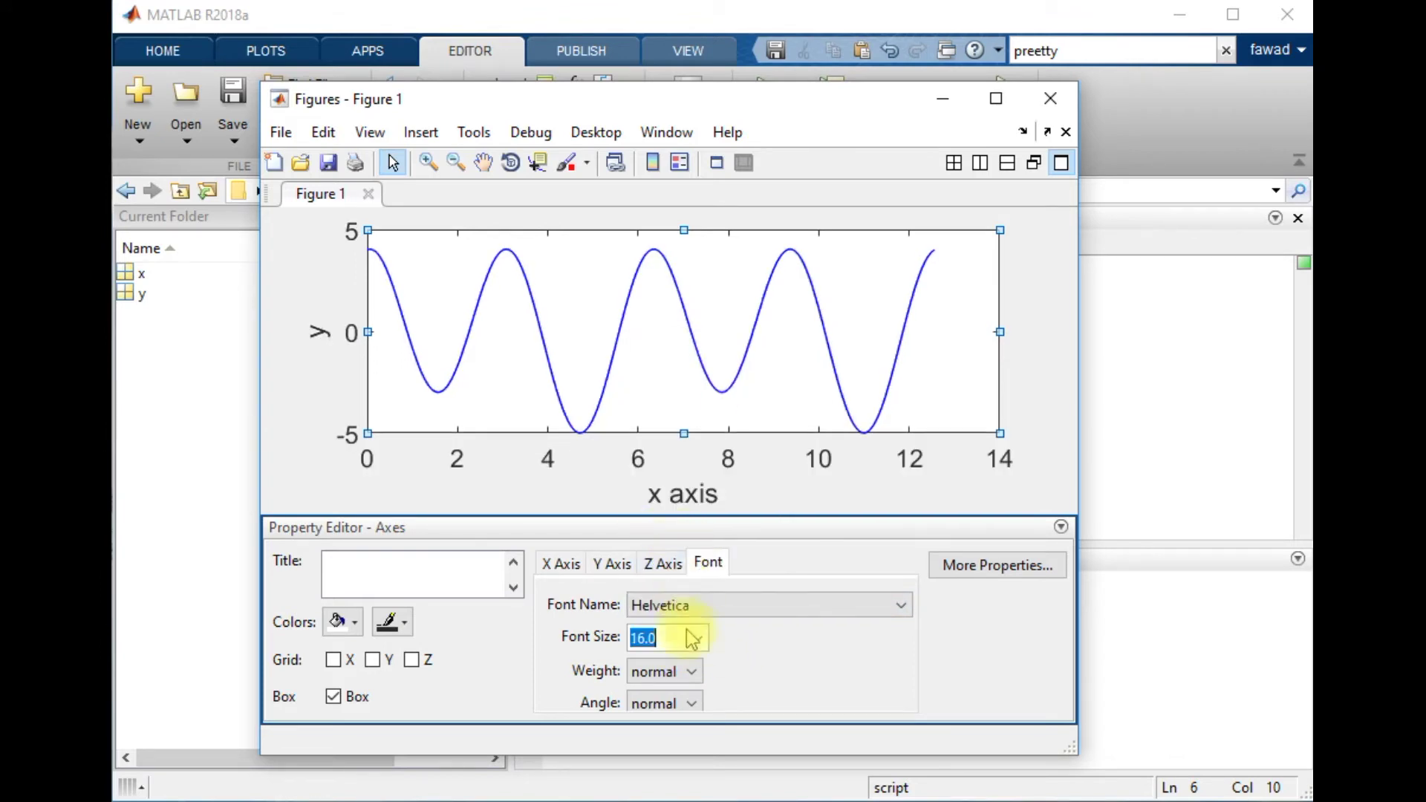
{"action": "left_click", "coordinate": [738, 609]}
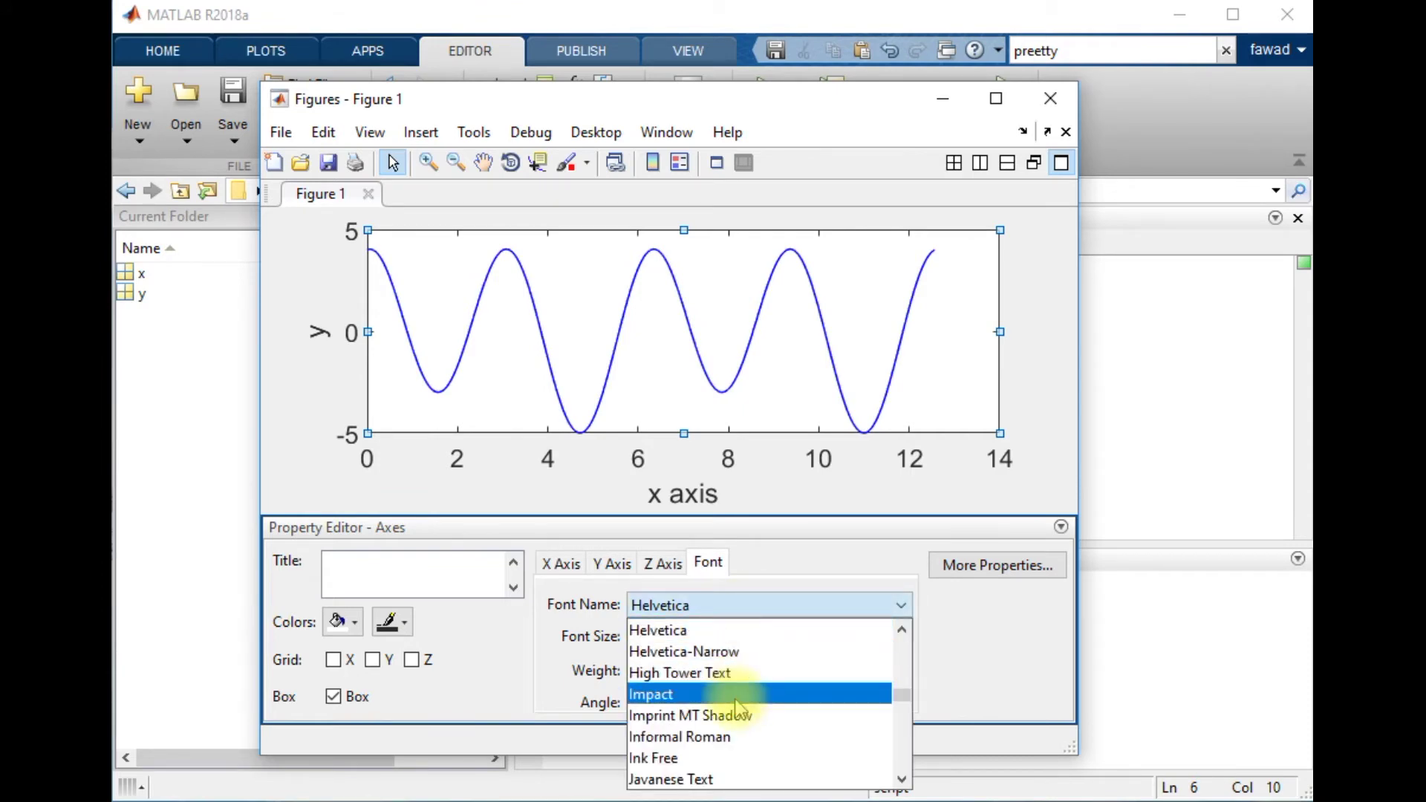
{"action": "key", "text": "t"}
{"action": "key", "text": "i"}
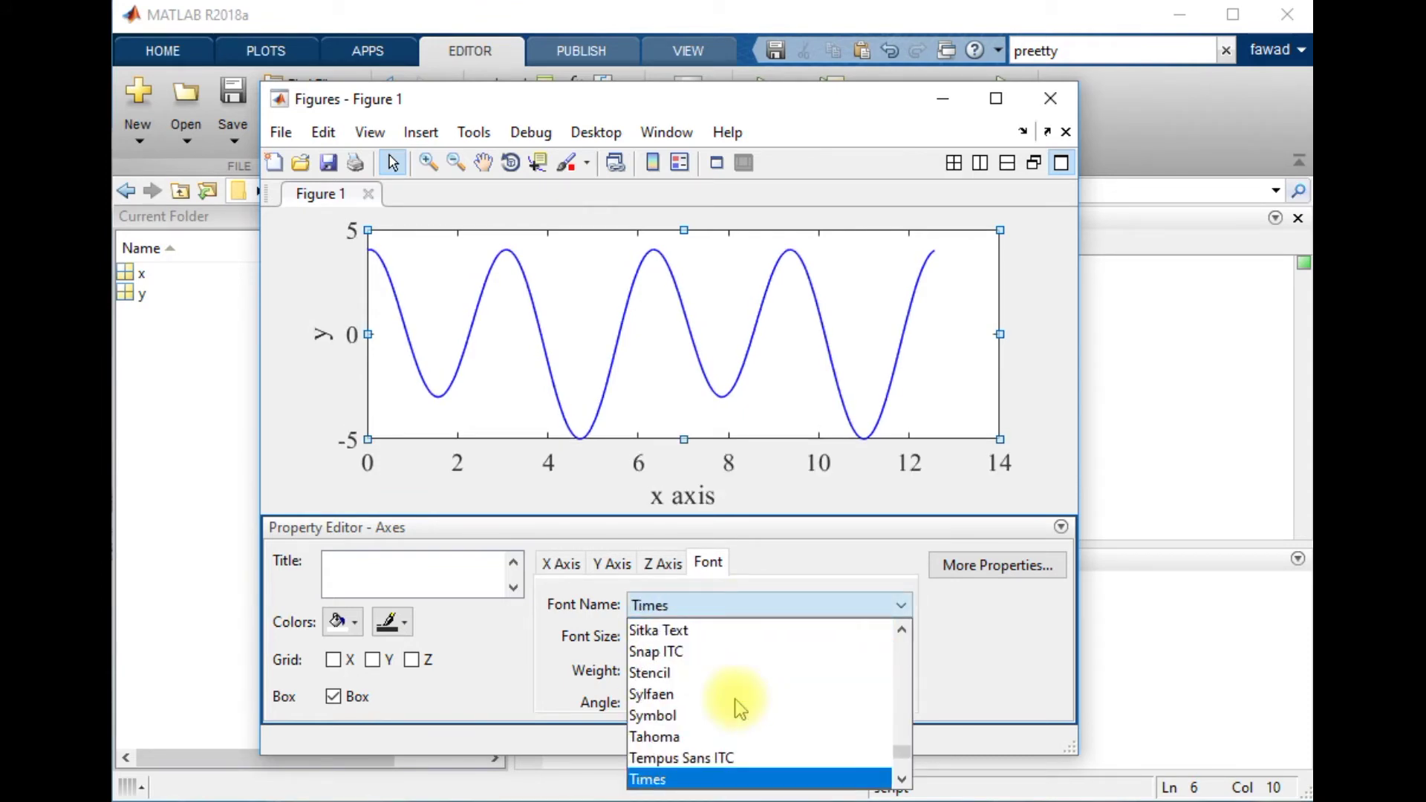
{"action": "key", "text": "m"}
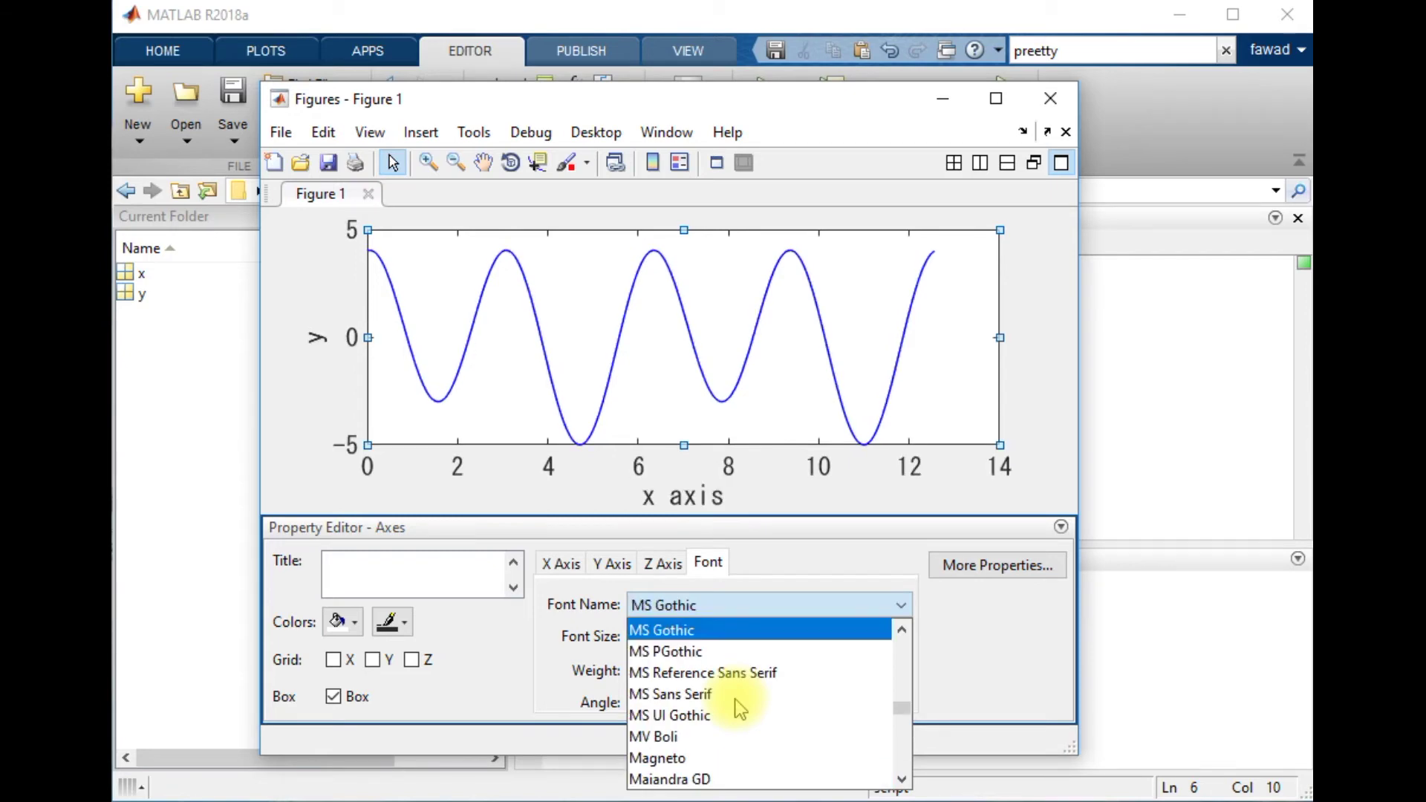
{"action": "scroll", "coordinate": [741, 707], "scroll_direction": "down", "scroll_amount": 15}
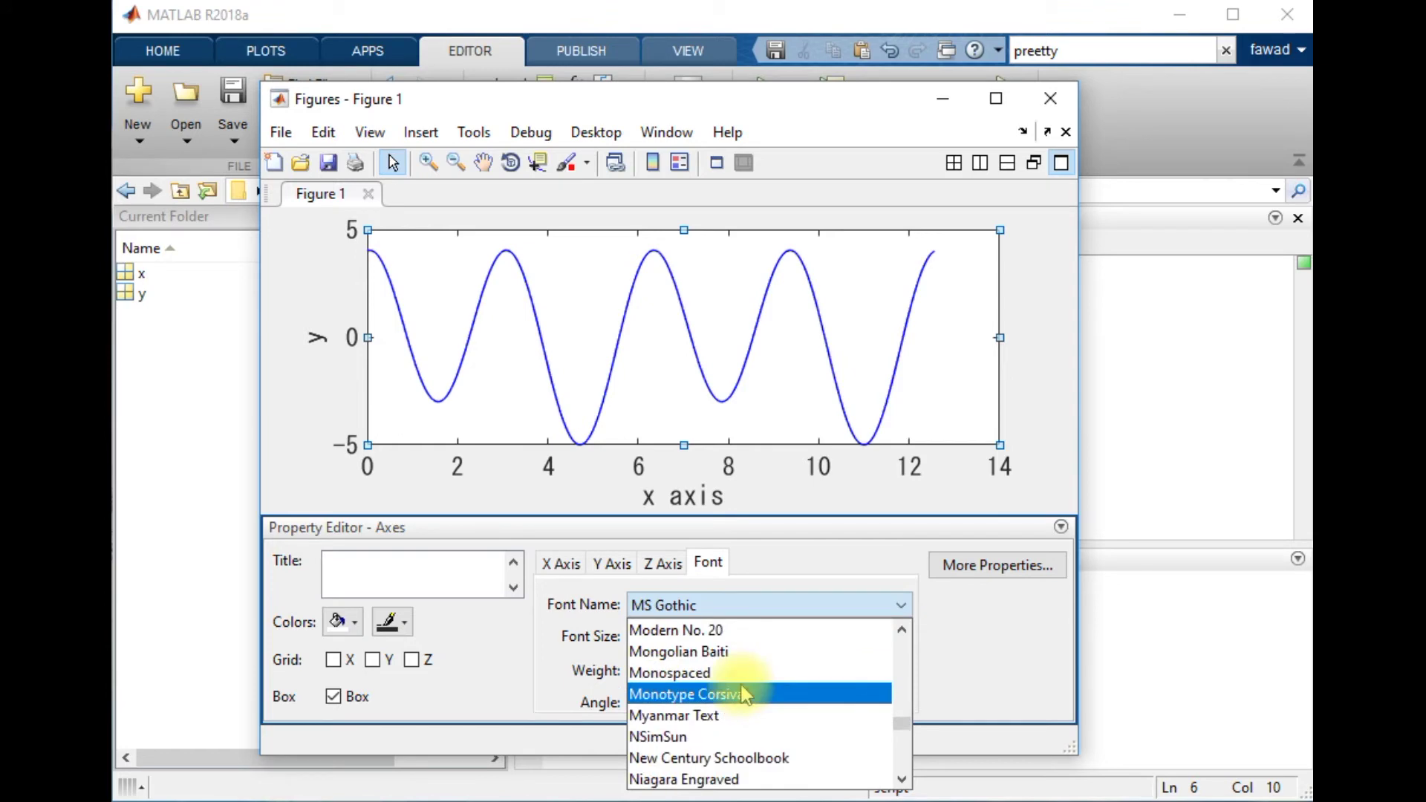
{"action": "scroll", "coordinate": [741, 702], "scroll_direction": "down", "scroll_amount": 20}
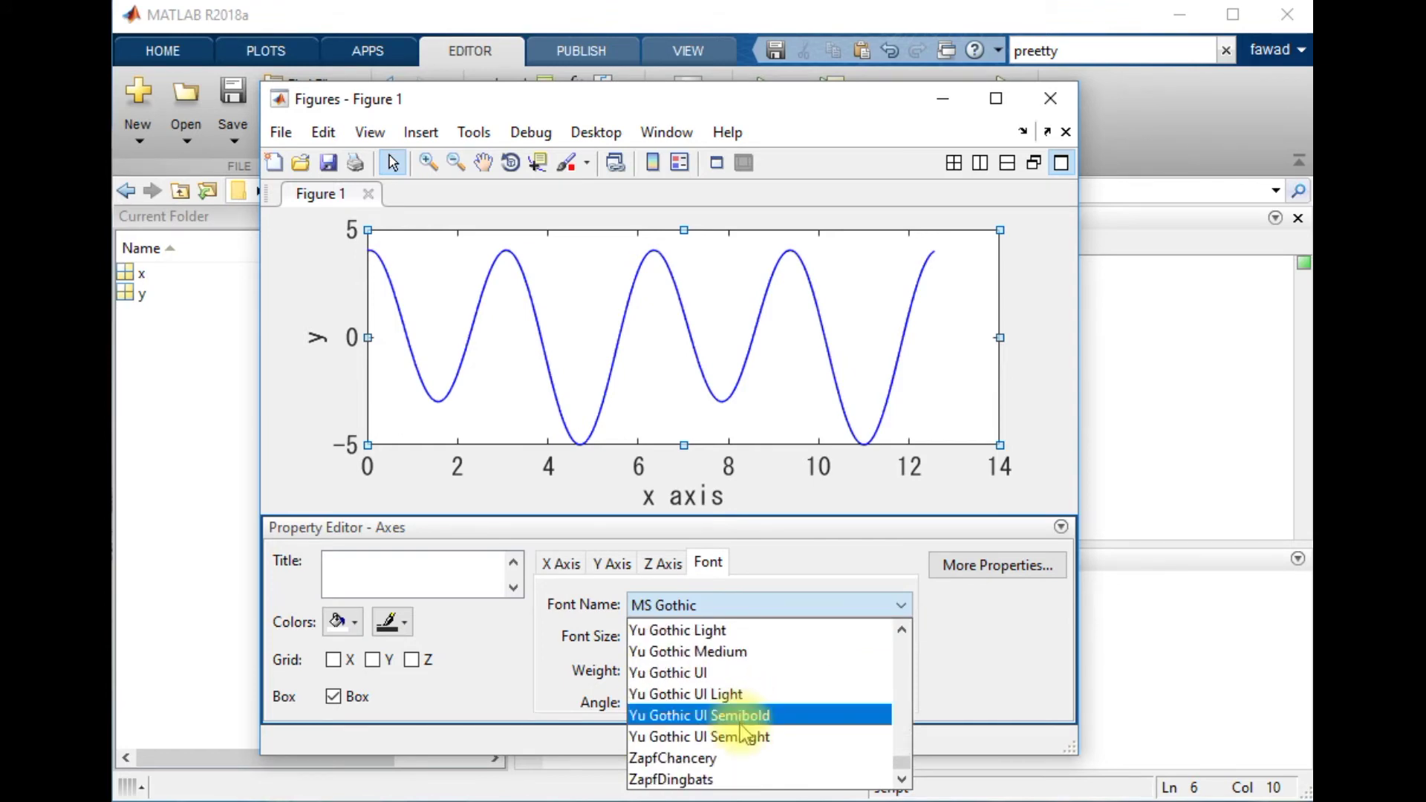
{"action": "scroll", "coordinate": [740, 725], "scroll_direction": "up", "scroll_amount": 10}
{"action": "left_click", "coordinate": [733, 734]}
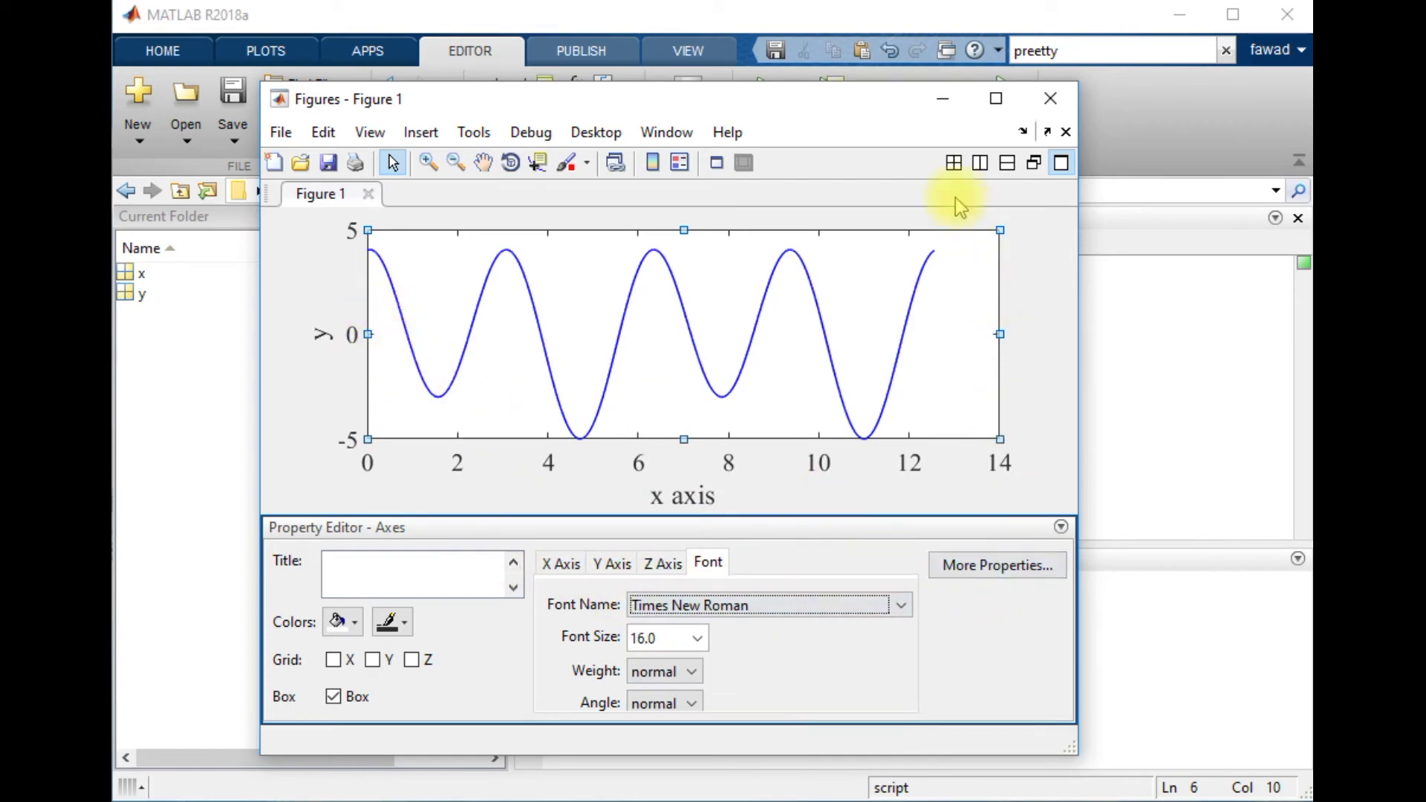
- Recheck the Y Axis and Font settings, then close the plot editing tools
{"action": "left_click", "coordinate": [715, 164]}
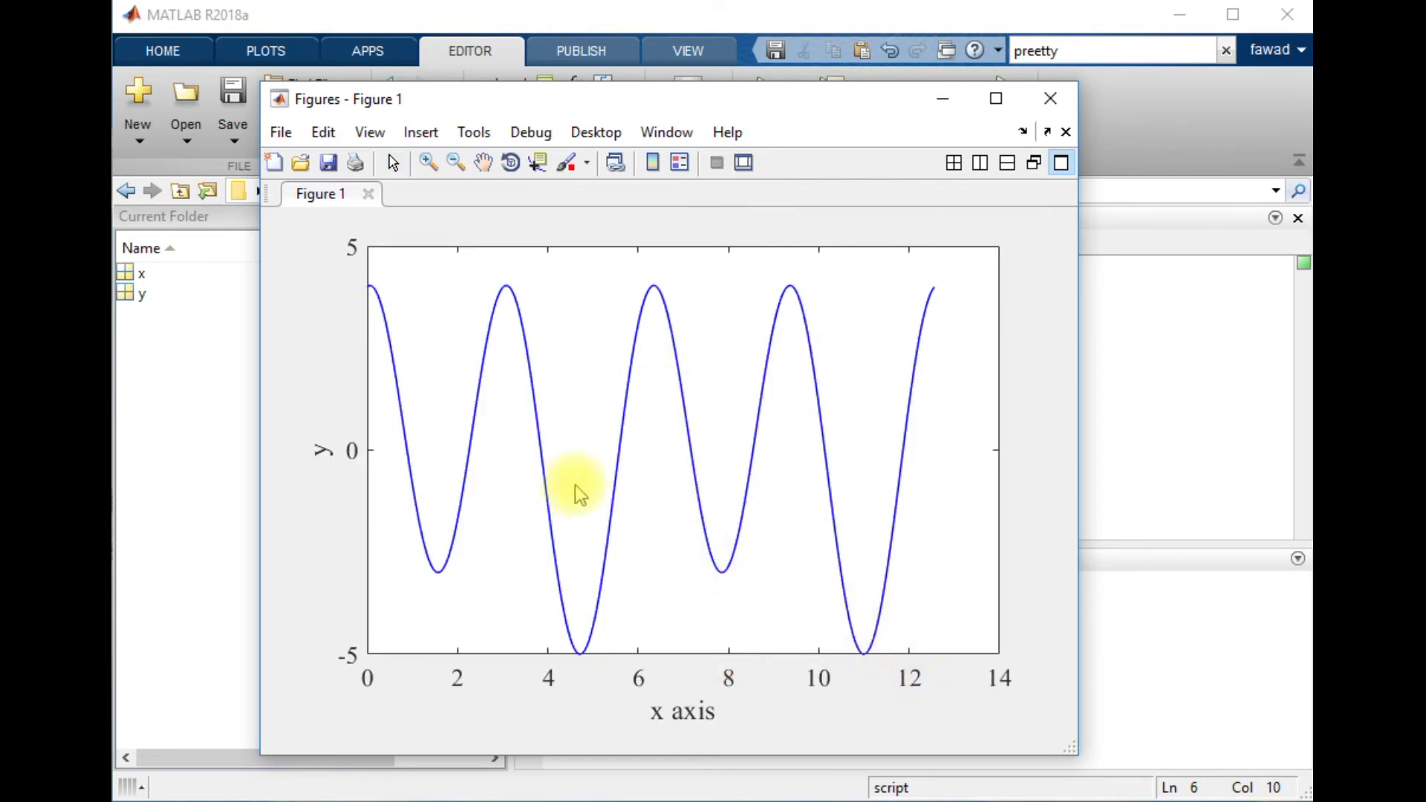
{"action": "left_click", "coordinate": [745, 162]}
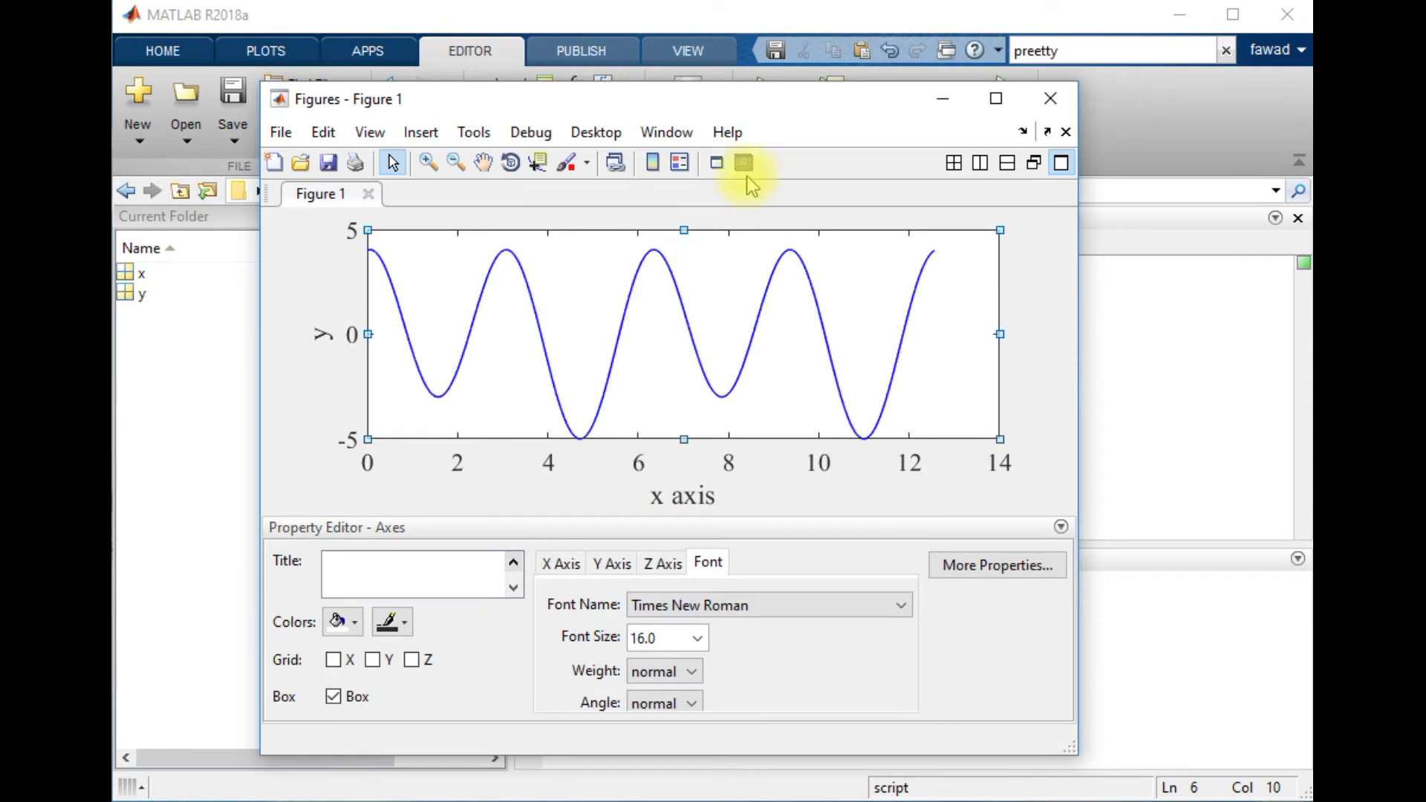
{"action": "left_click", "coordinate": [598, 569]}
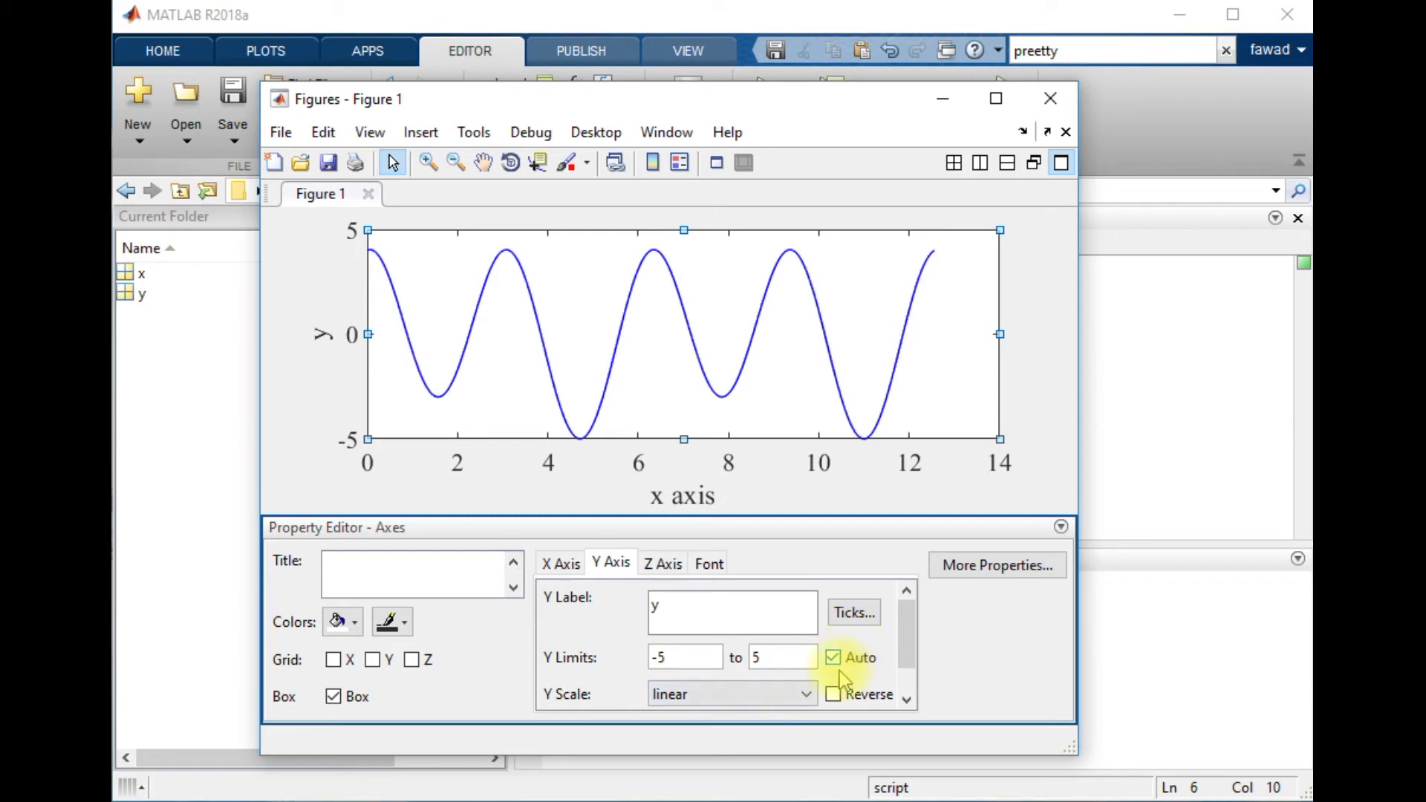
{"action": "left_click", "coordinate": [709, 564]}
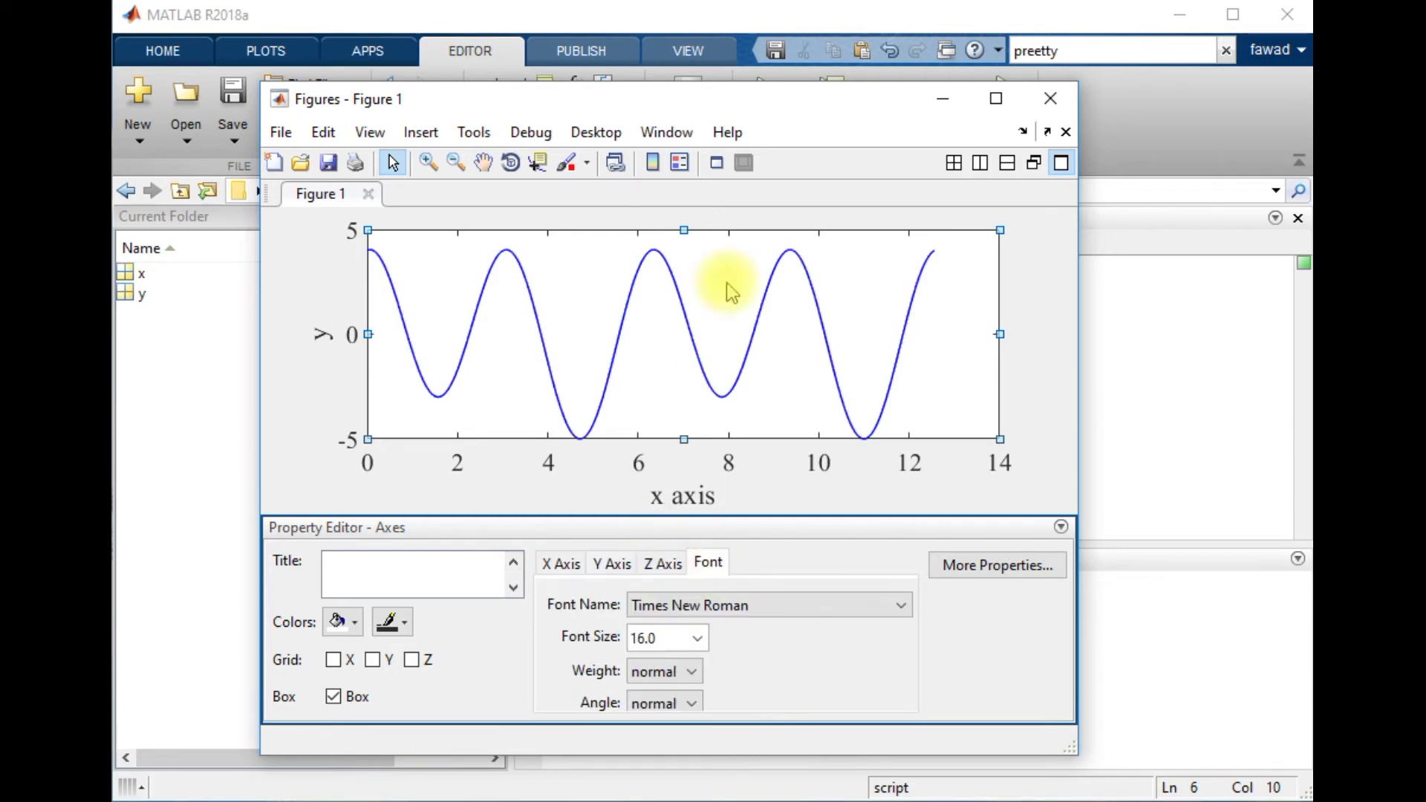
{"action": "left_click", "coordinate": [718, 165]}
{"action": "left_click", "coordinate": [281, 132]}
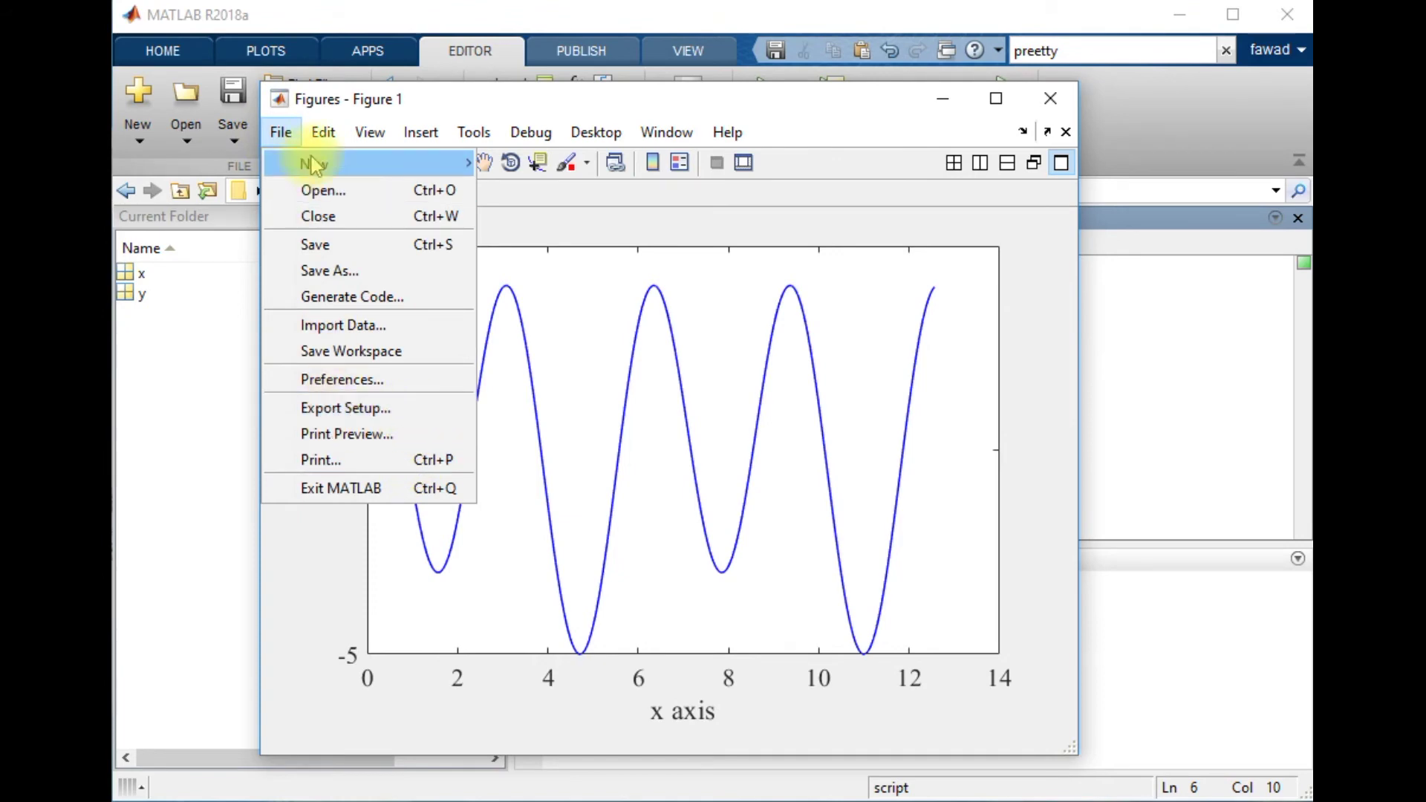
- In Export Setup, set the figure size to 6 × 4 inches and apply it
{"action": "left_click", "coordinate": [382, 410]}
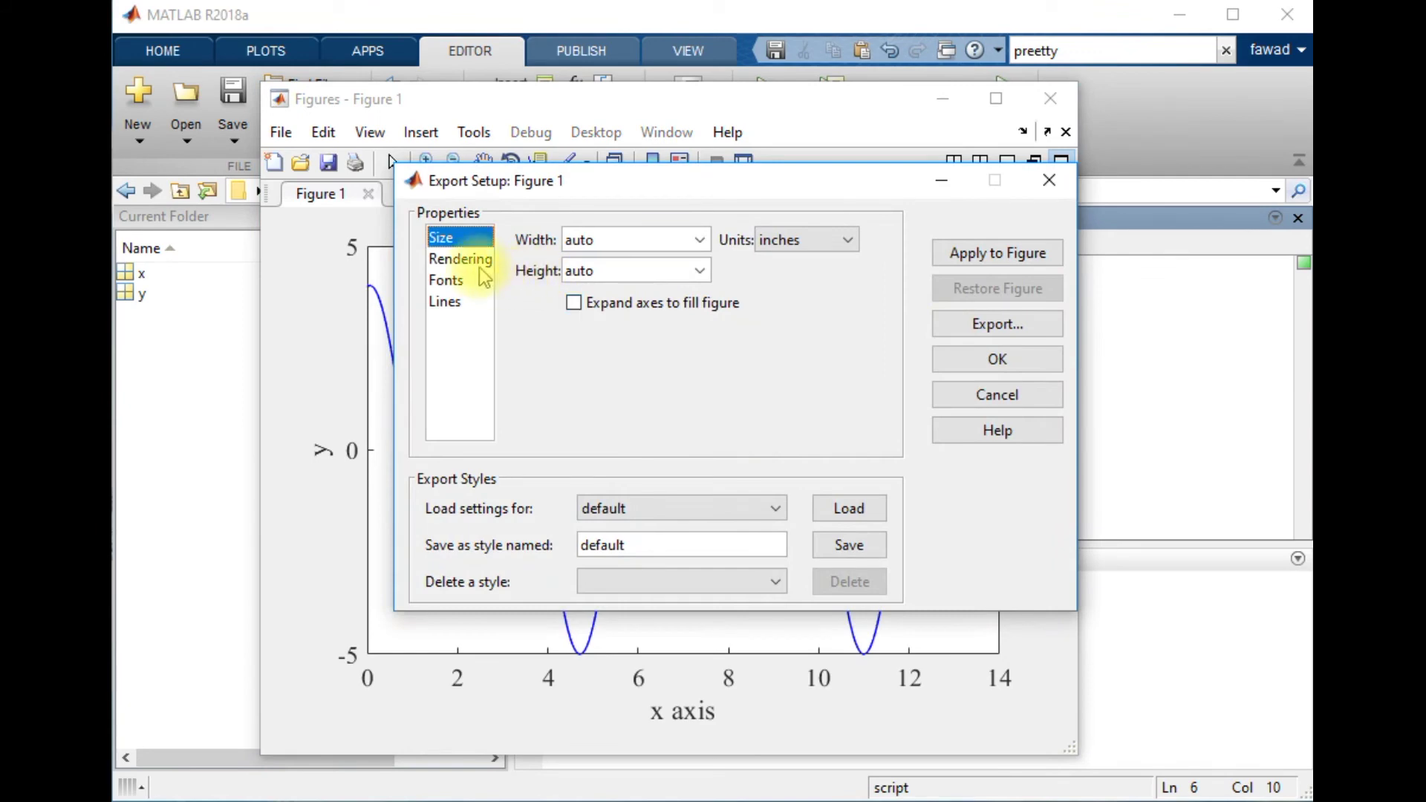
{"action": "left_click", "coordinate": [706, 239]}
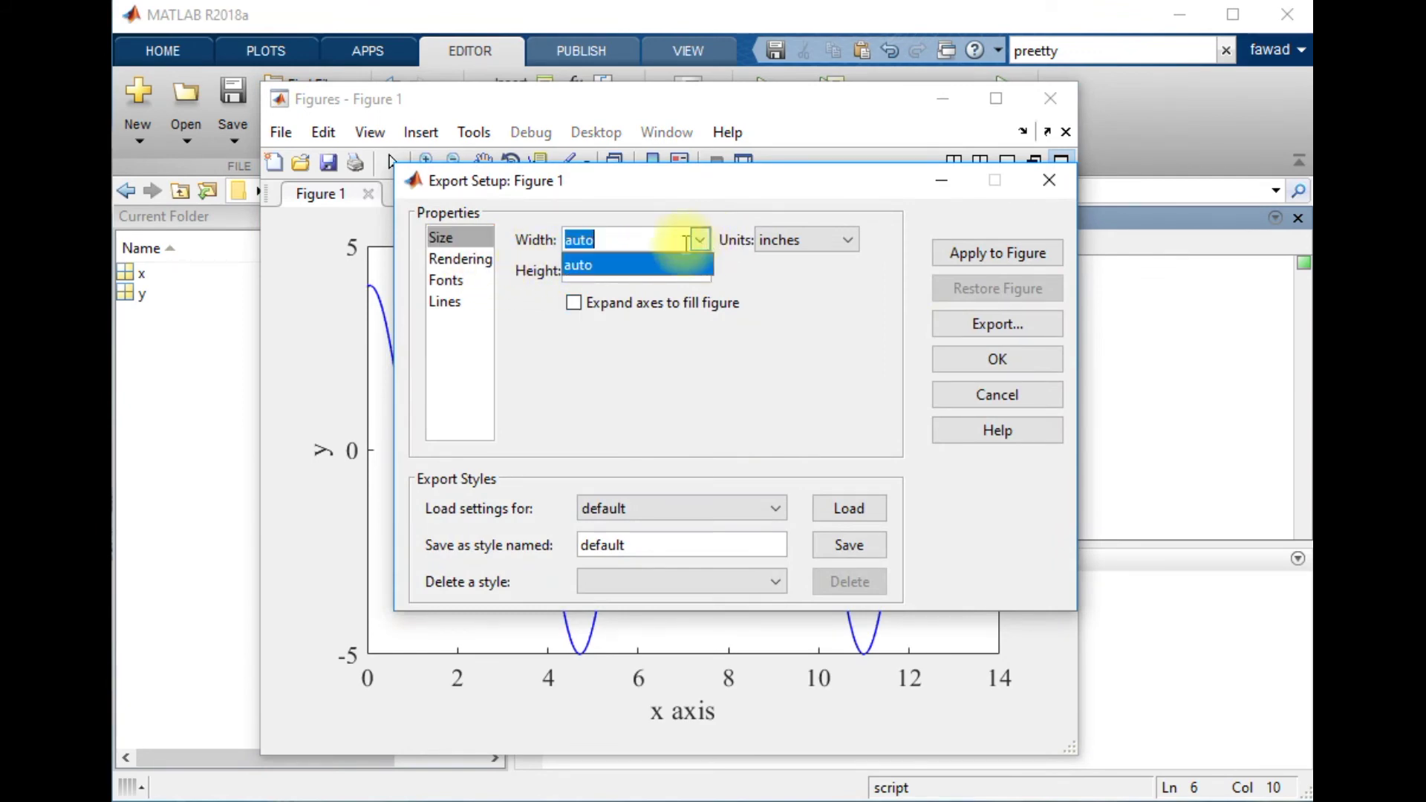
{"action": "left_click", "coordinate": [739, 366]}
{"action": "left_click", "coordinate": [603, 238]}
{"action": "left_click_drag", "start_coordinate": [604, 243], "coordinate": [561, 241]}
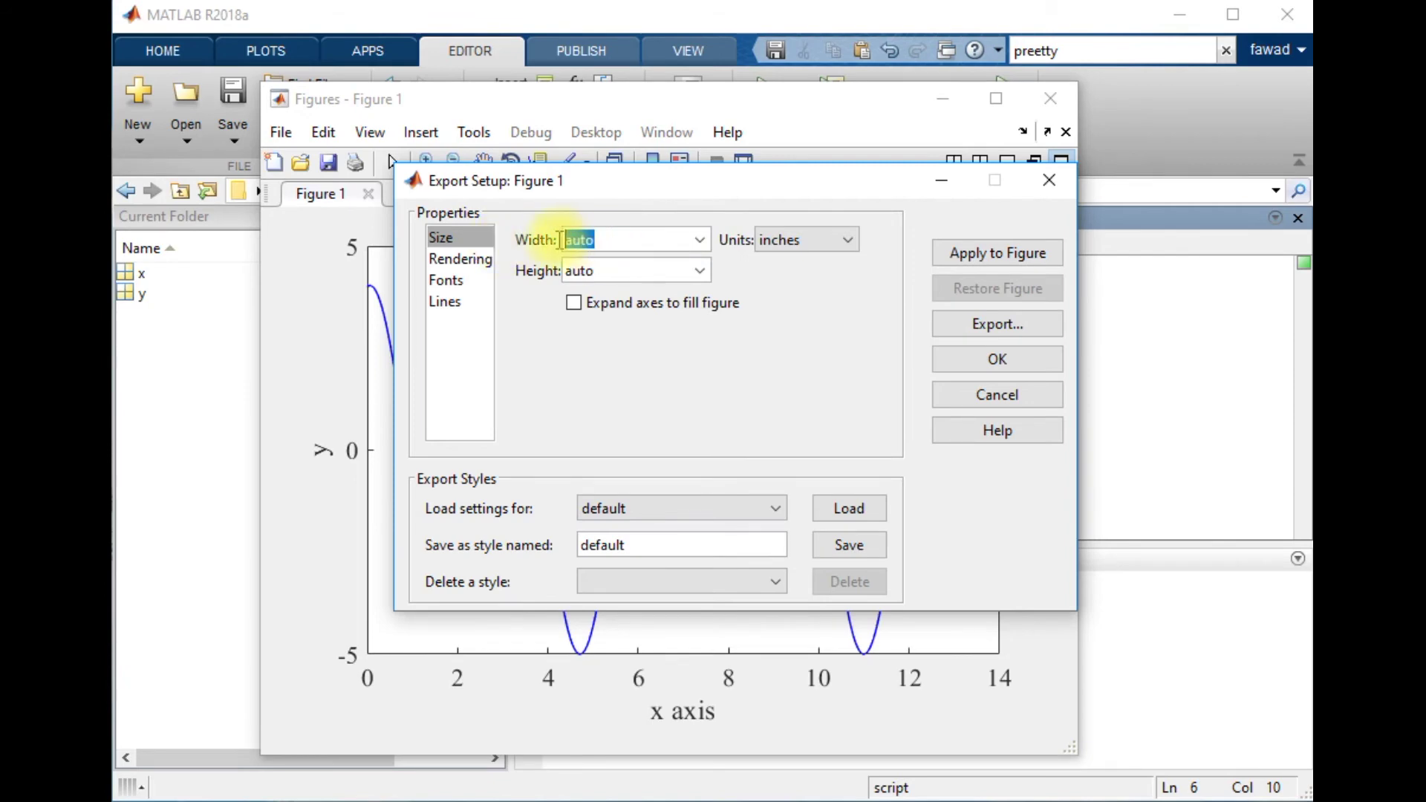
{"action": "double_click", "coordinate": [636, 272]}
{"action": "type", "text": "4"}
{"action": "left_click", "coordinate": [1029, 255]}
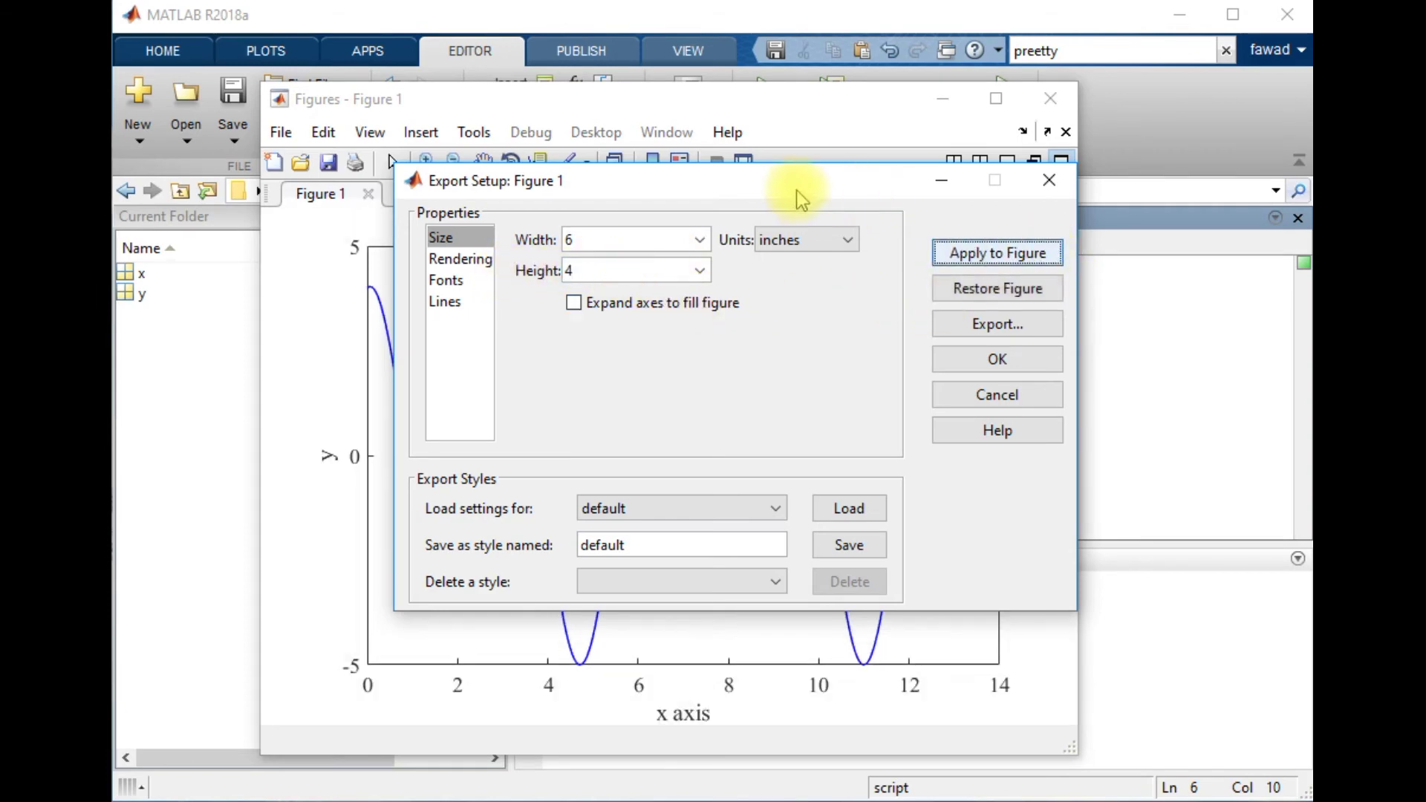
- Set the rendering resolution to 600 dpi, apply it to the figure, and close Export Setup
{"action": "left_click", "coordinate": [464, 260]}
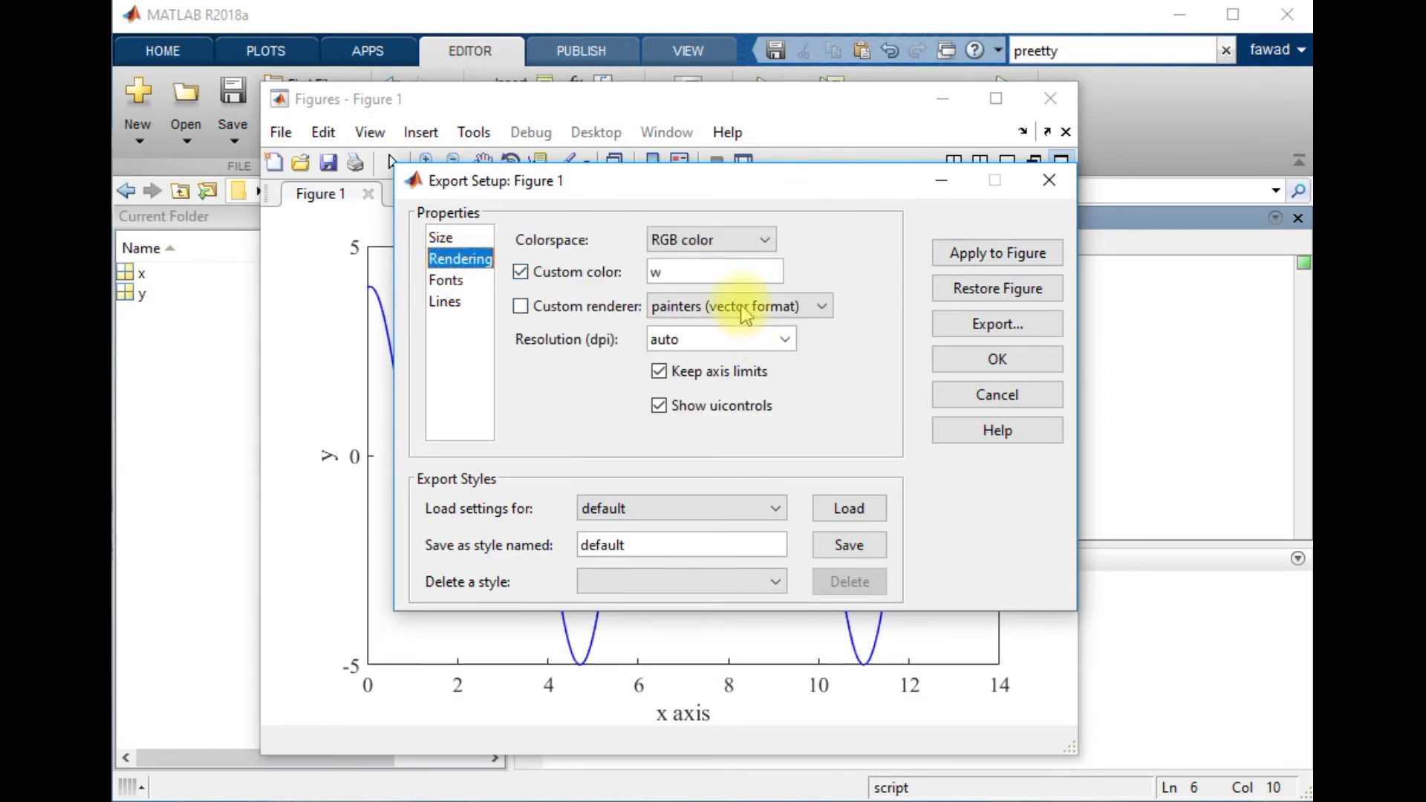
{"action": "left_click", "coordinate": [785, 343]}
{"action": "left_click", "coordinate": [771, 345]}
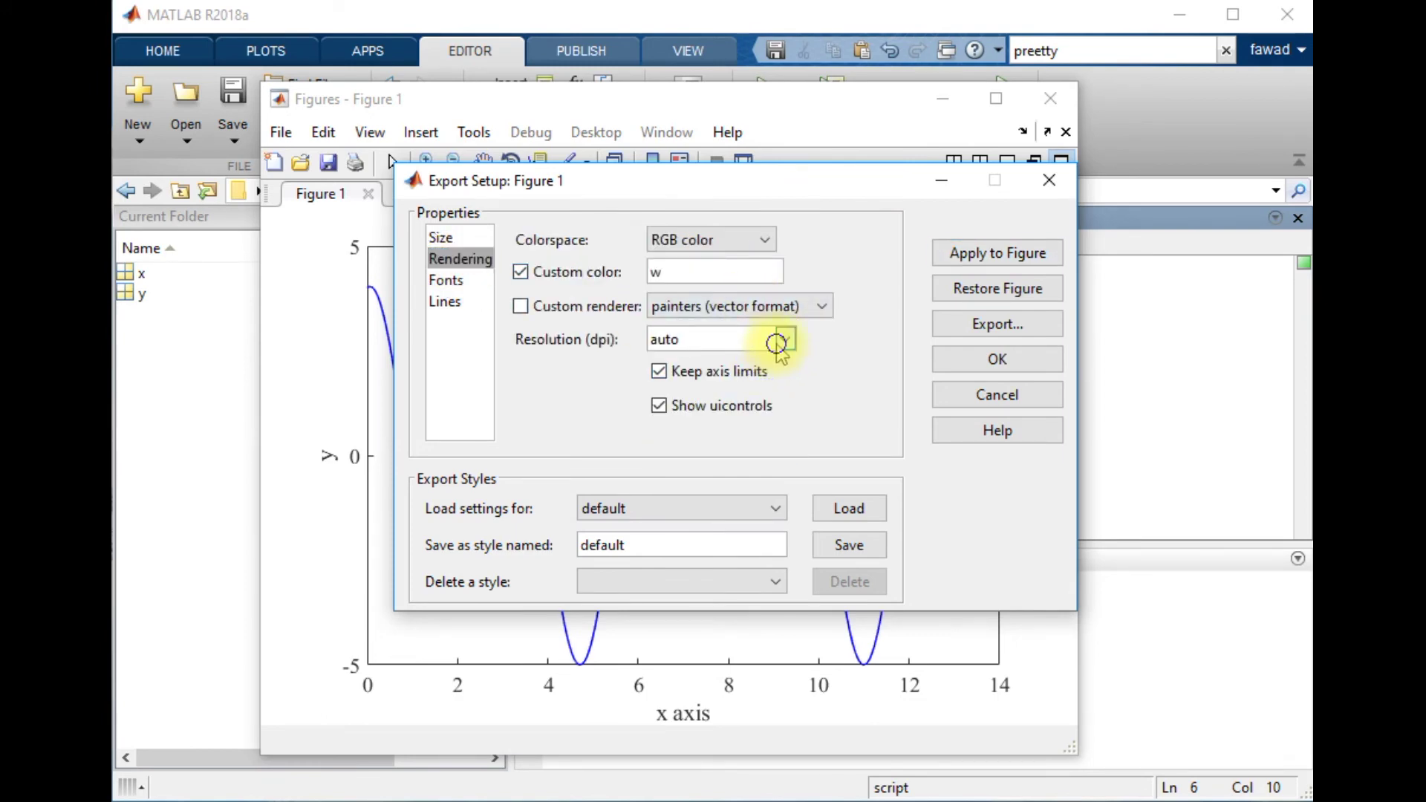
{"action": "left_click", "coordinate": [781, 342]}
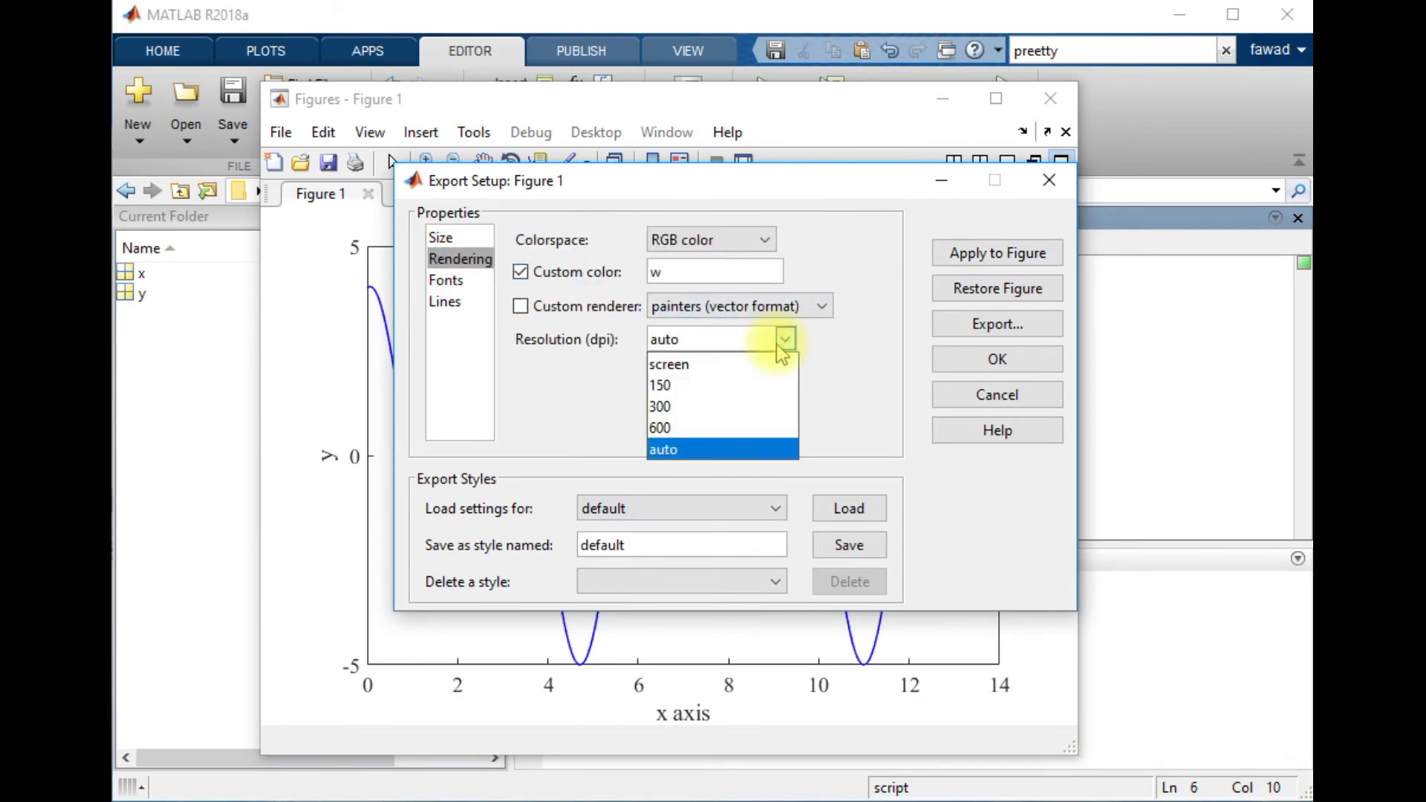
{"action": "left_click", "coordinate": [712, 429]}
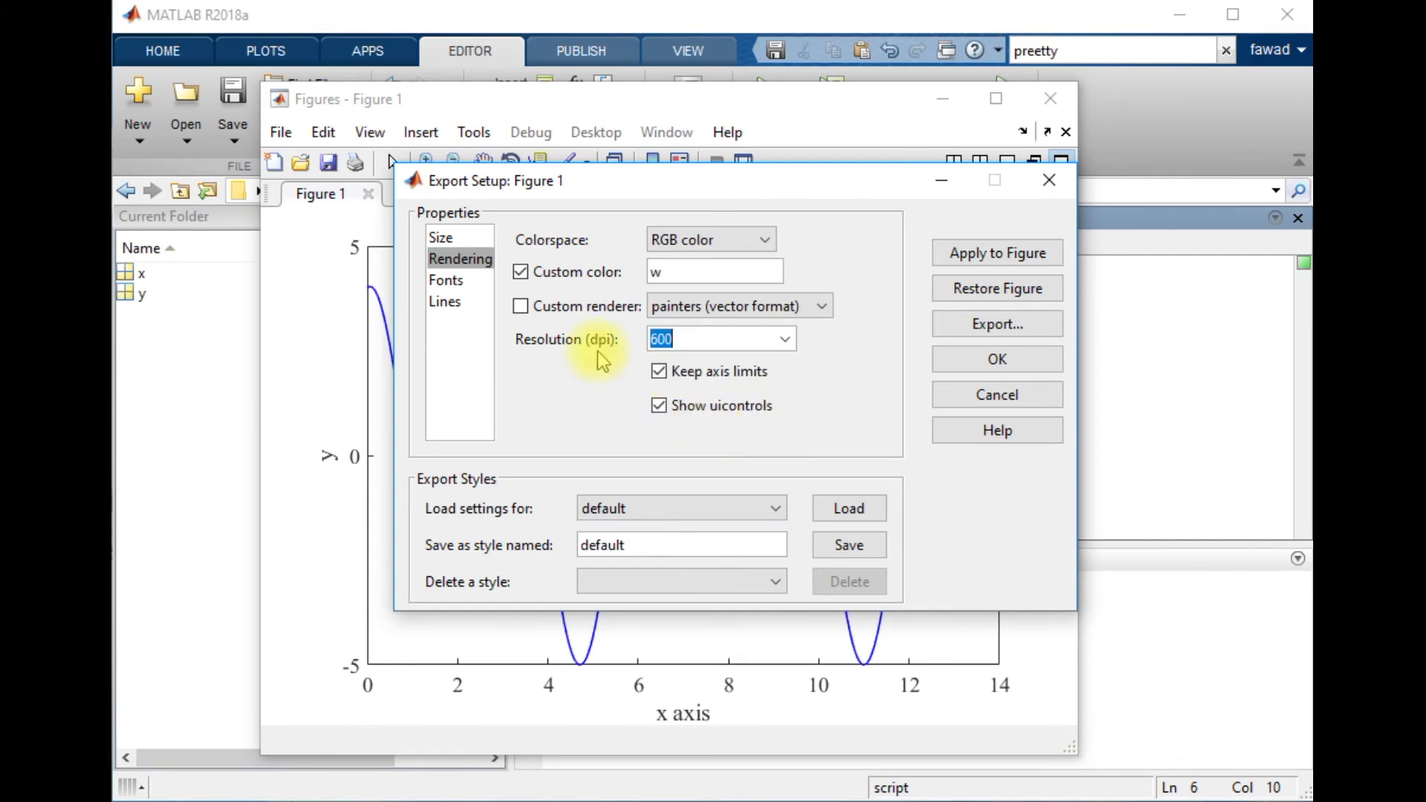
{"action": "left_click", "coordinate": [1005, 253]}
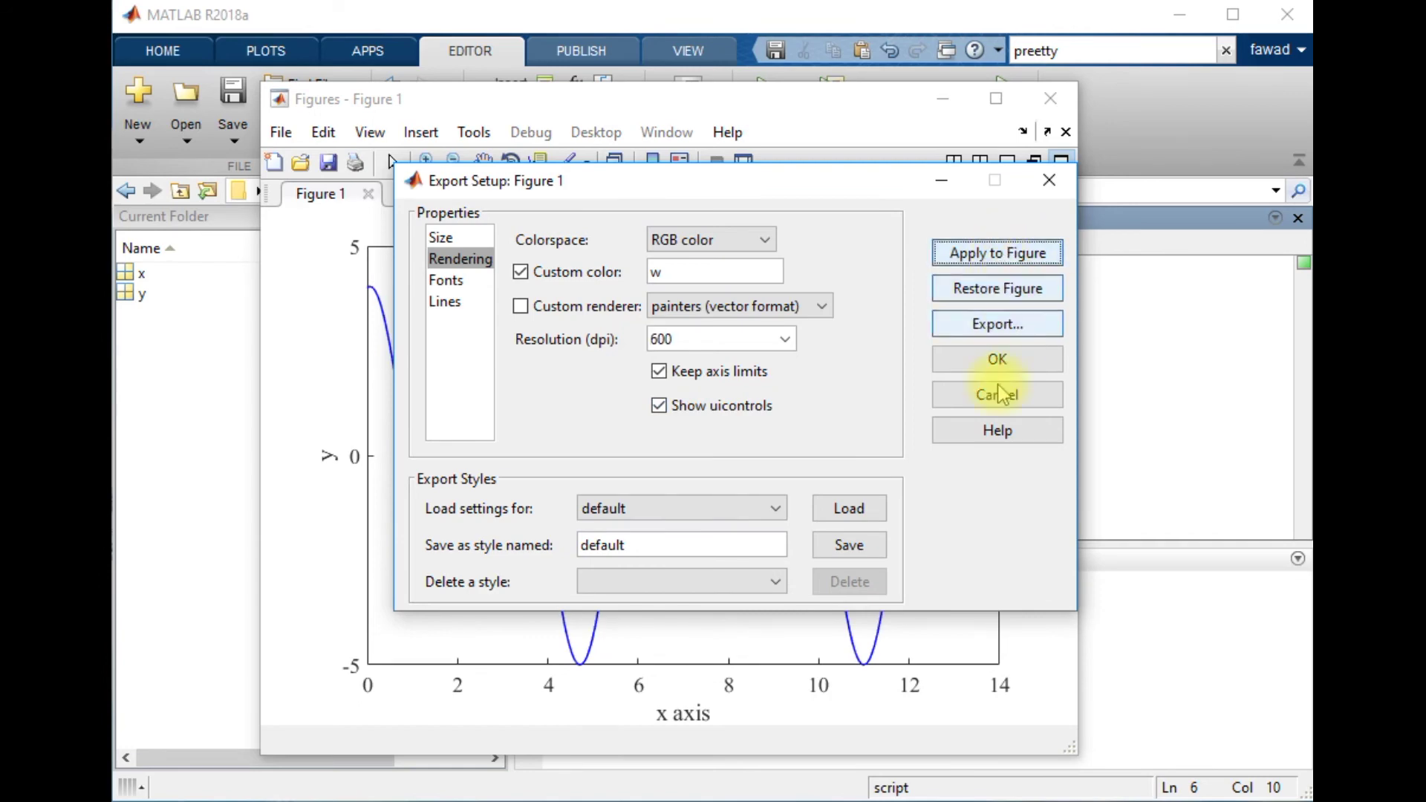
{"action": "left_click_drag", "start_coordinate": [722, 192], "coordinate": [1149, 384]}
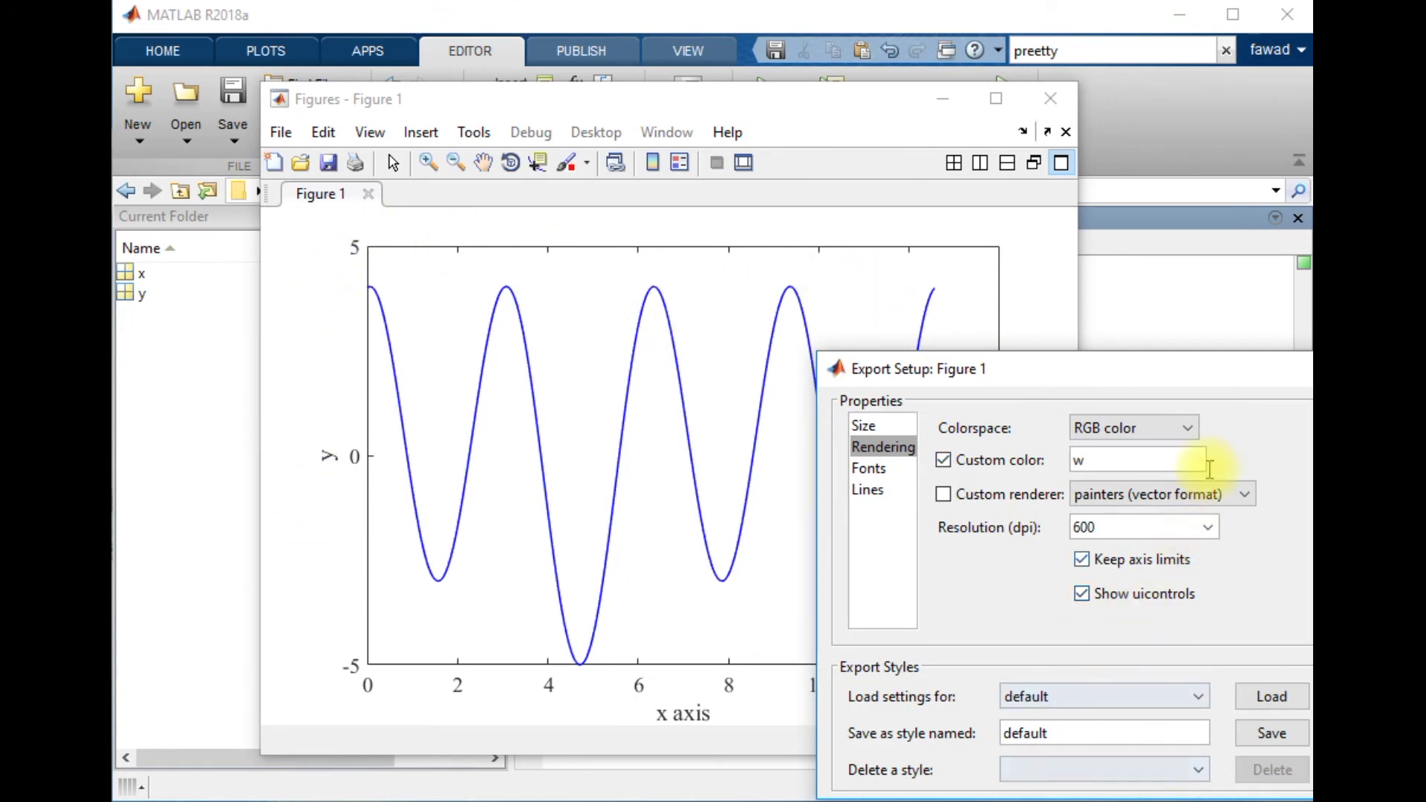
{"action": "left_click_drag", "start_coordinate": [1203, 369], "coordinate": [698, 241]}
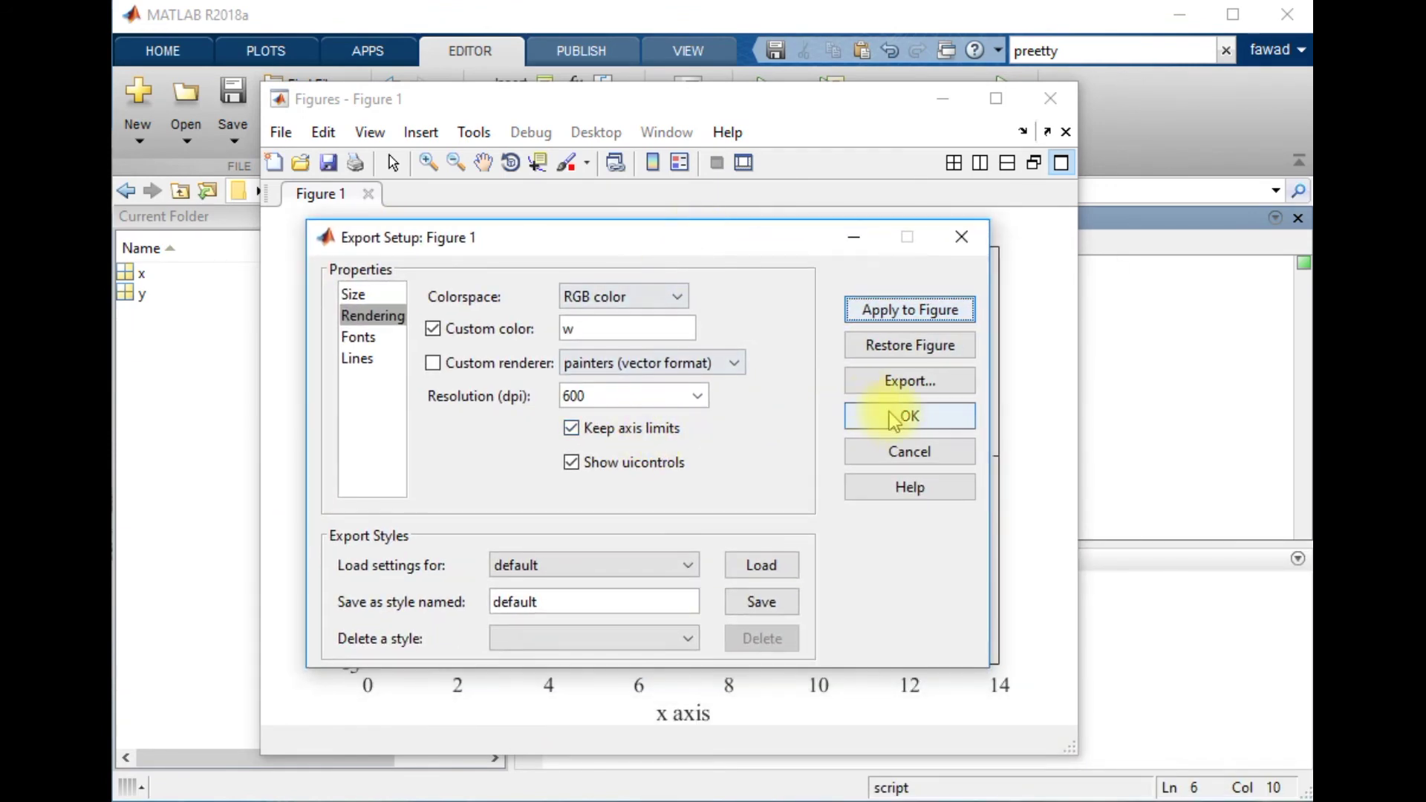
{"action": "left_click", "coordinate": [909, 416]}
{"action": "left_click", "coordinate": [282, 136]}
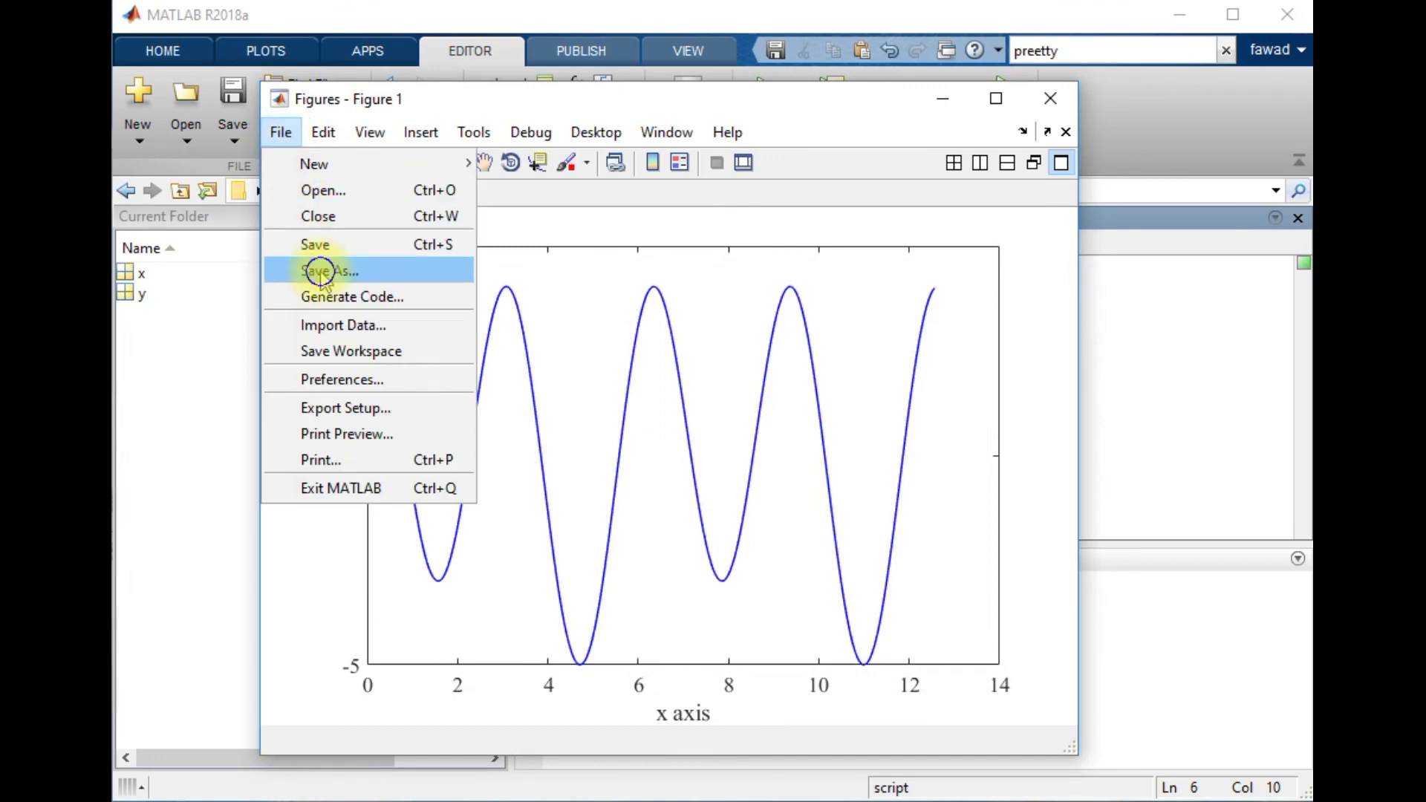
- Save the figure as imgHQ.png in the Matlab scripts folder and close the figure window
{"action": "left_click", "coordinate": [318, 270]}
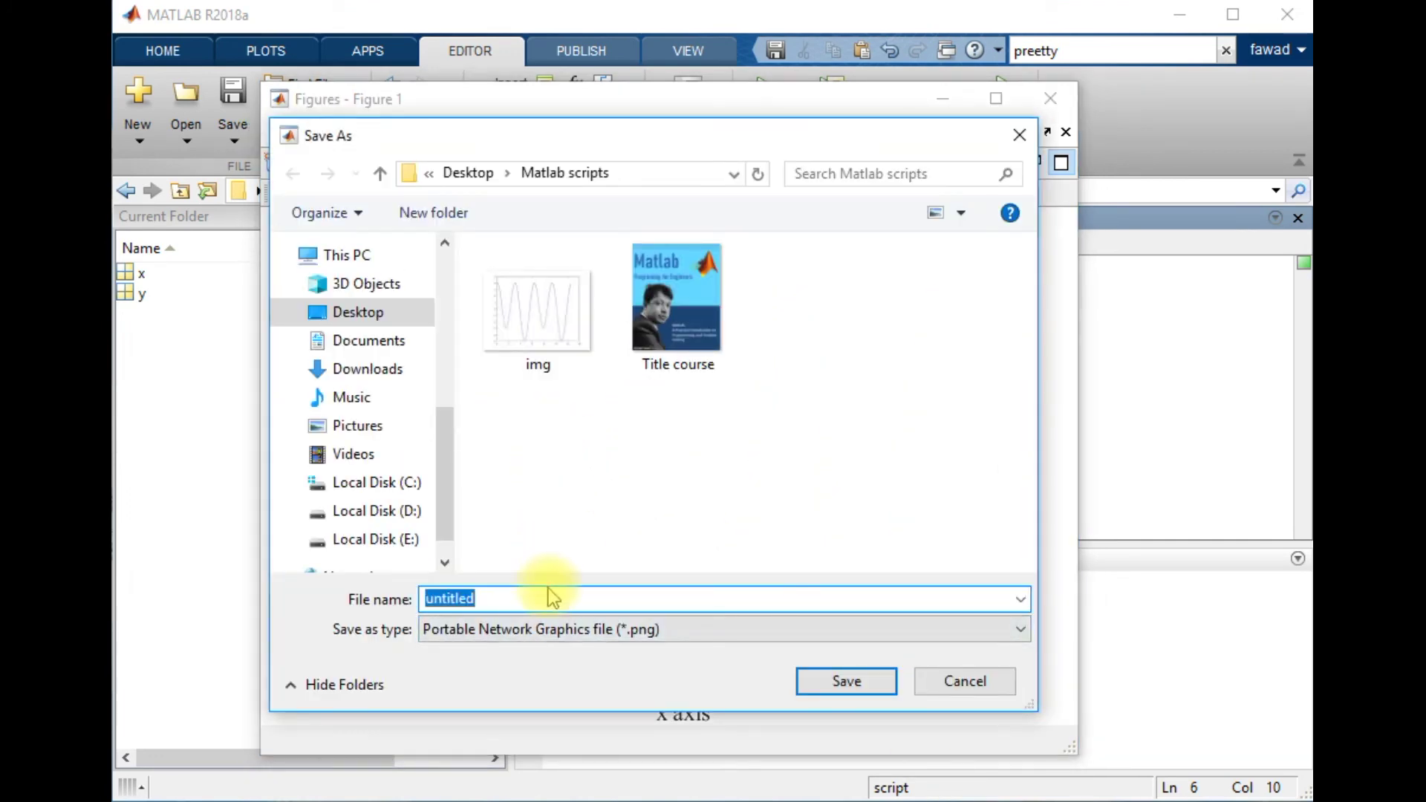
{"action": "left_click", "coordinate": [519, 603]}
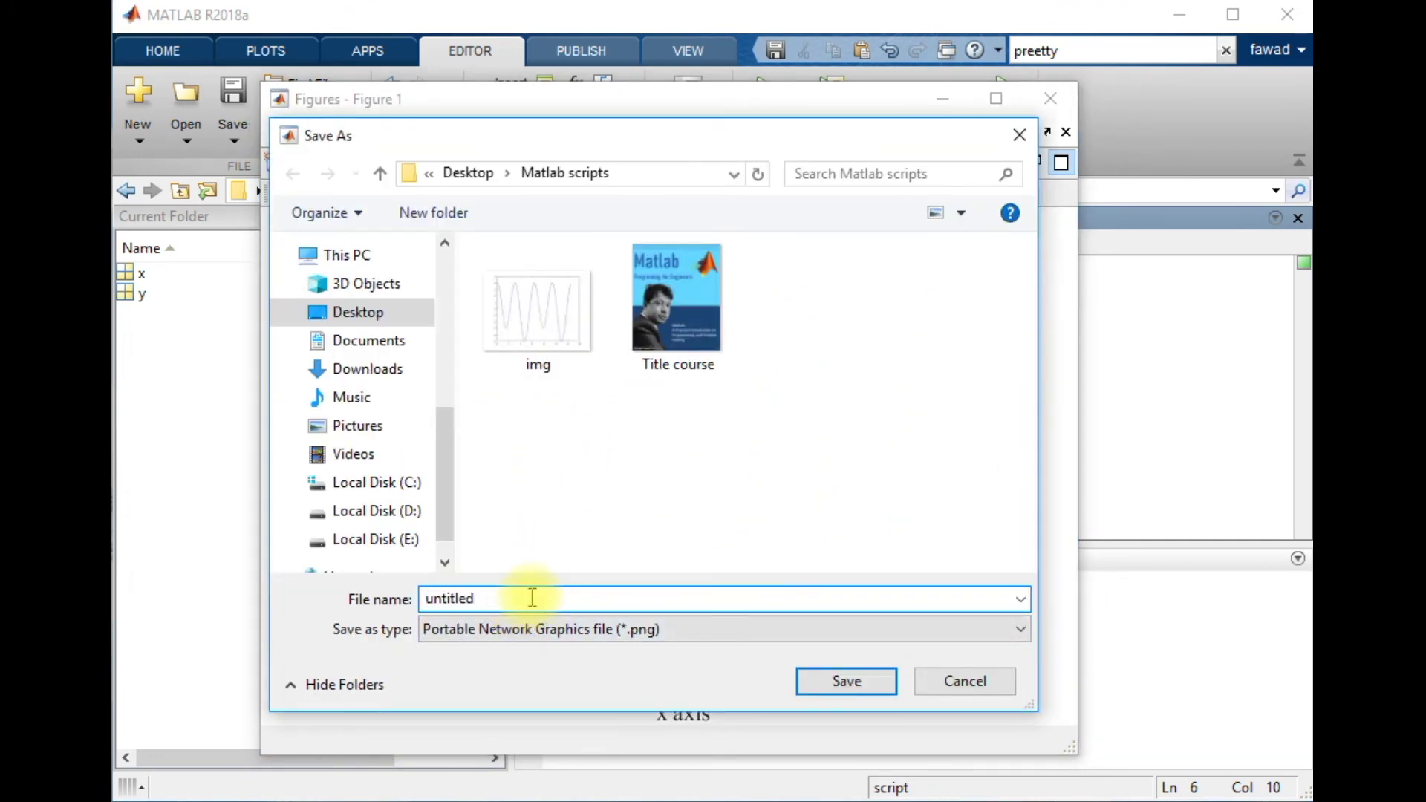
{"action": "type", "text": "im"}
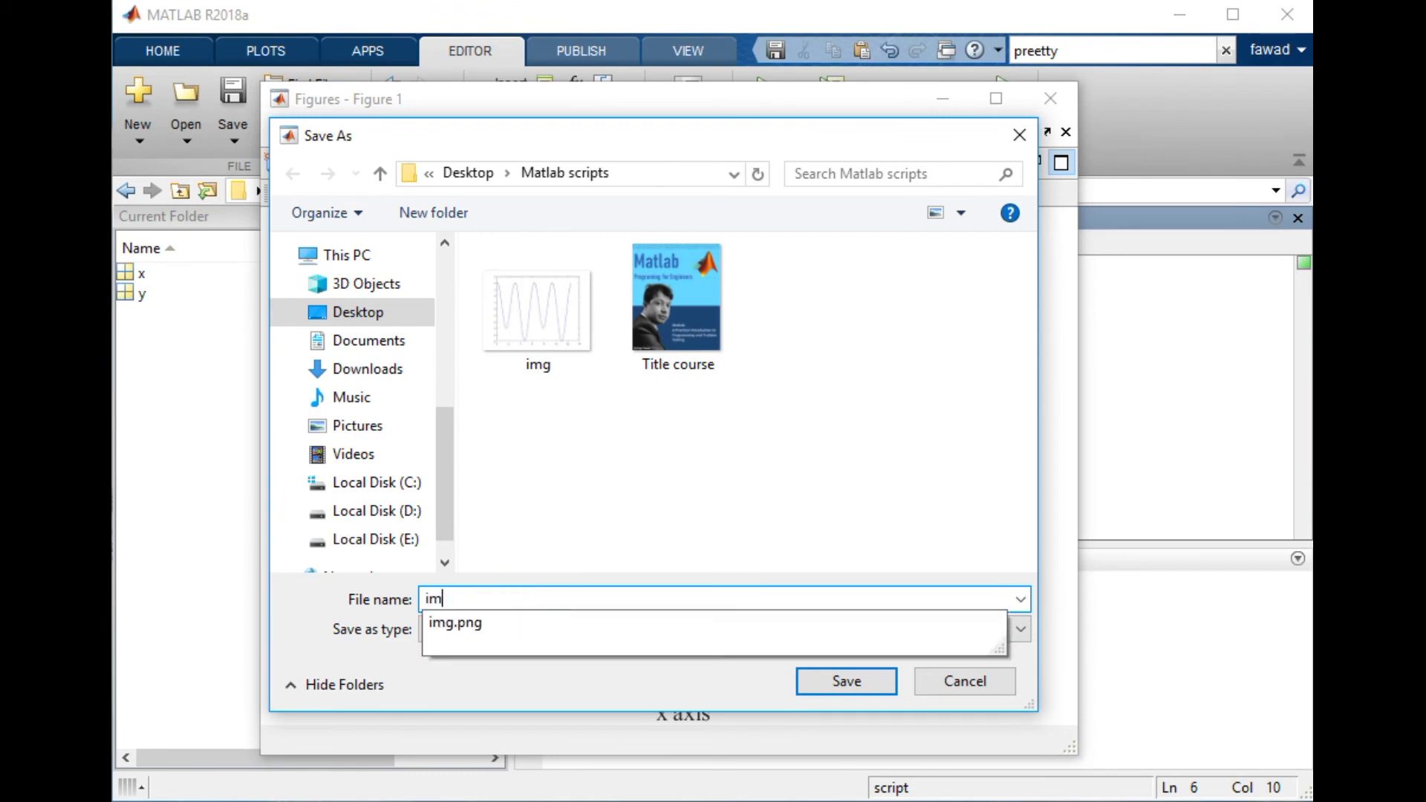
{"action": "type", "text": "gHQ"}
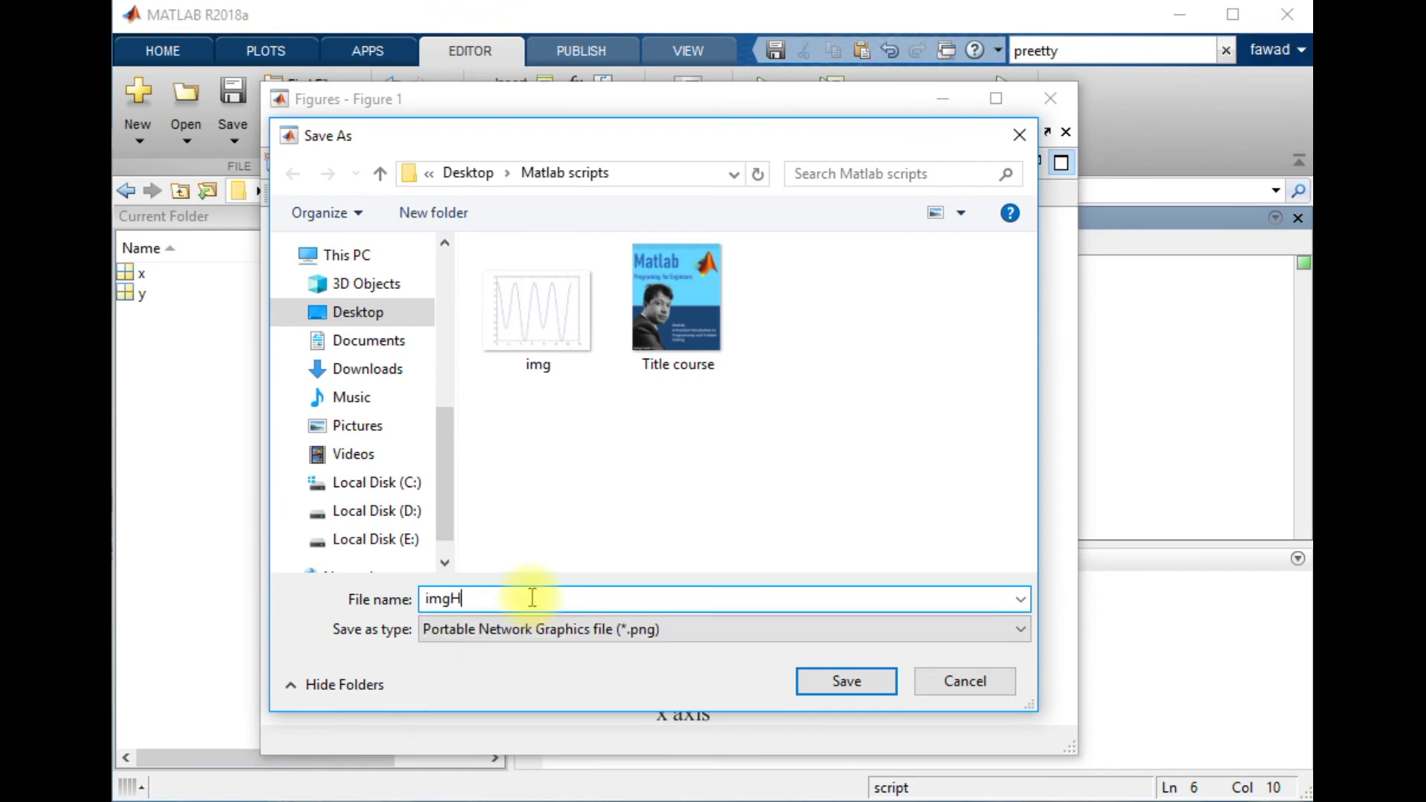
{"action": "left_click", "coordinate": [837, 680]}
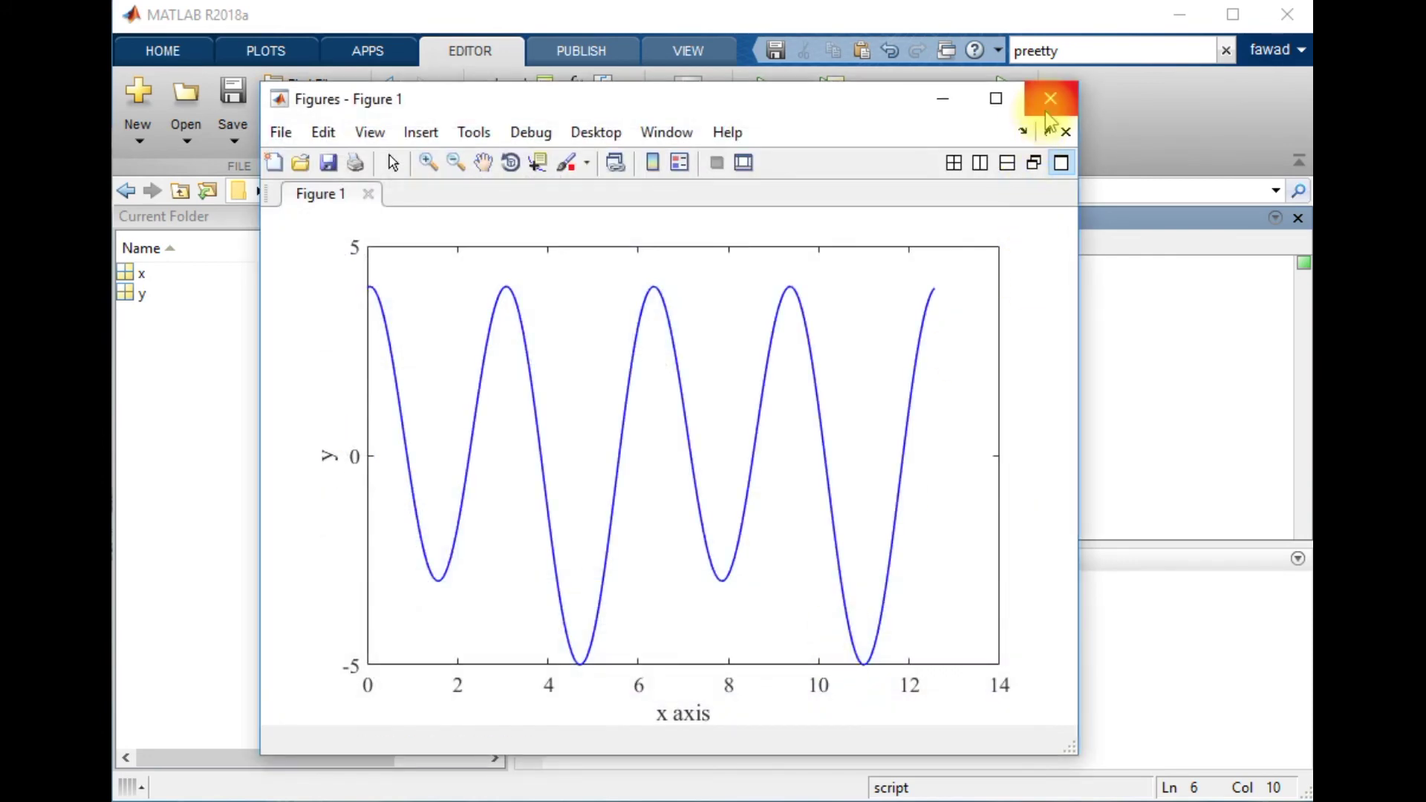
{"action": "left_click", "coordinate": [1050, 104]}
- Open imgHQ.png in Photos and zoom in closely on the plot line
{"action": "left_click", "coordinate": [1178, 15]}
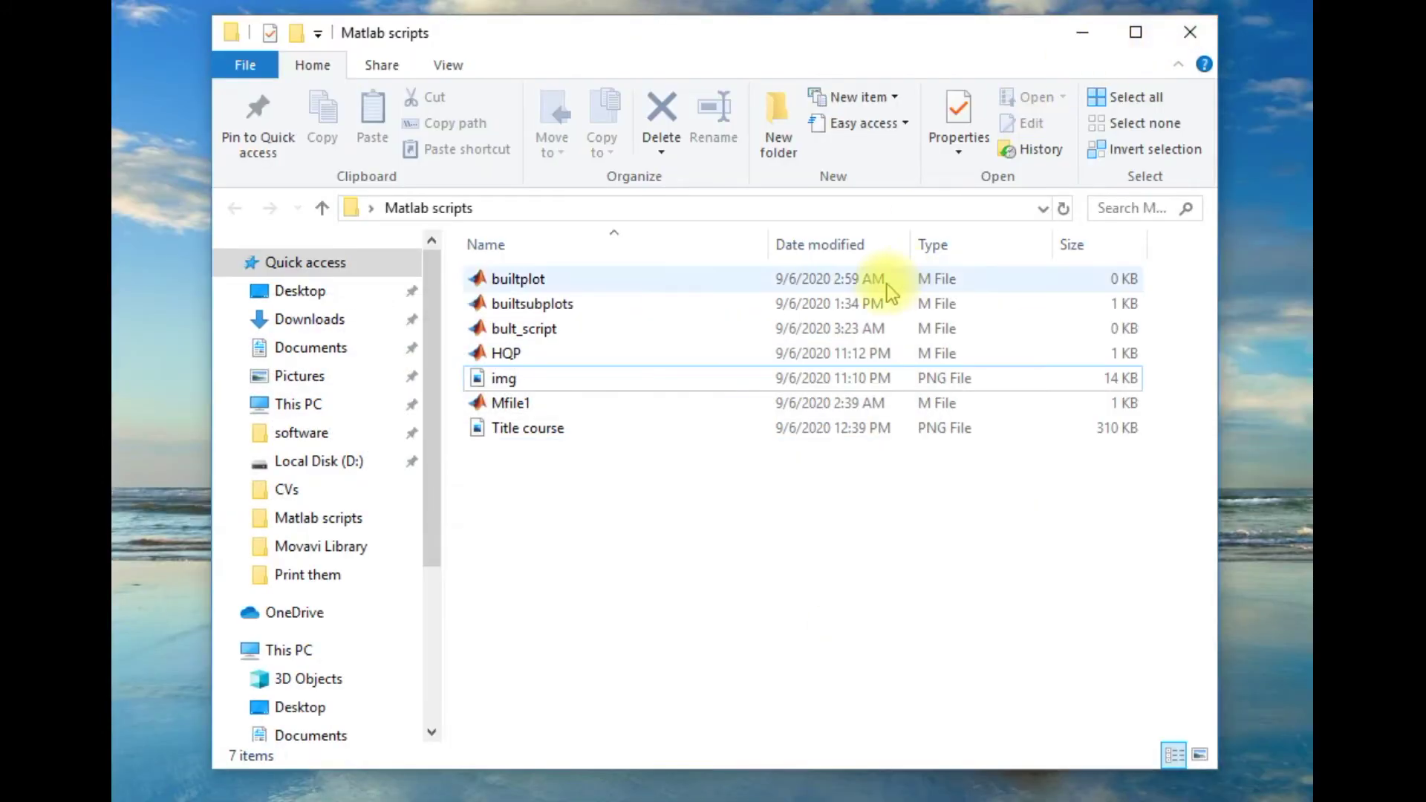
{"action": "double_click", "coordinate": [519, 403]}
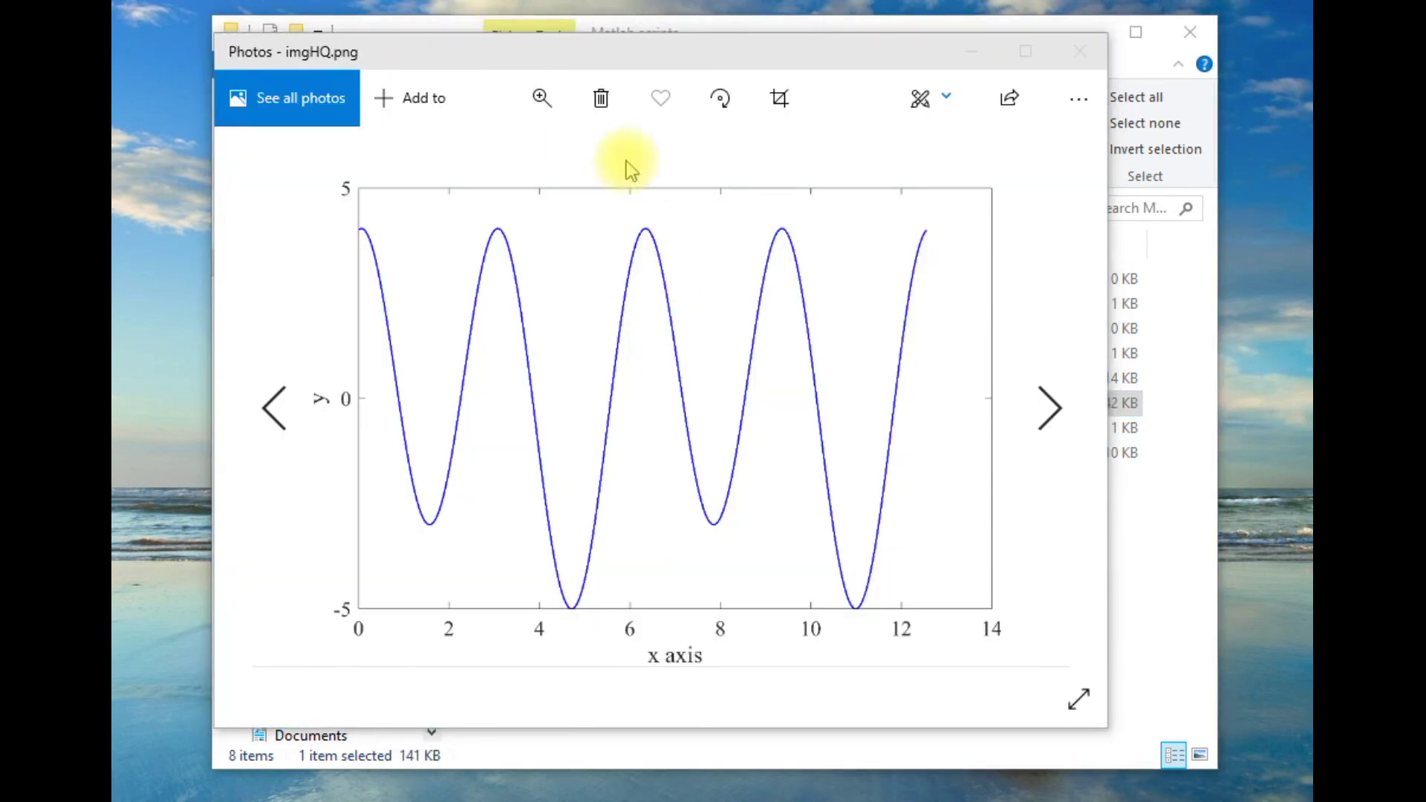
{"action": "left_click_drag", "start_coordinate": [658, 71], "coordinate": [702, 88]}
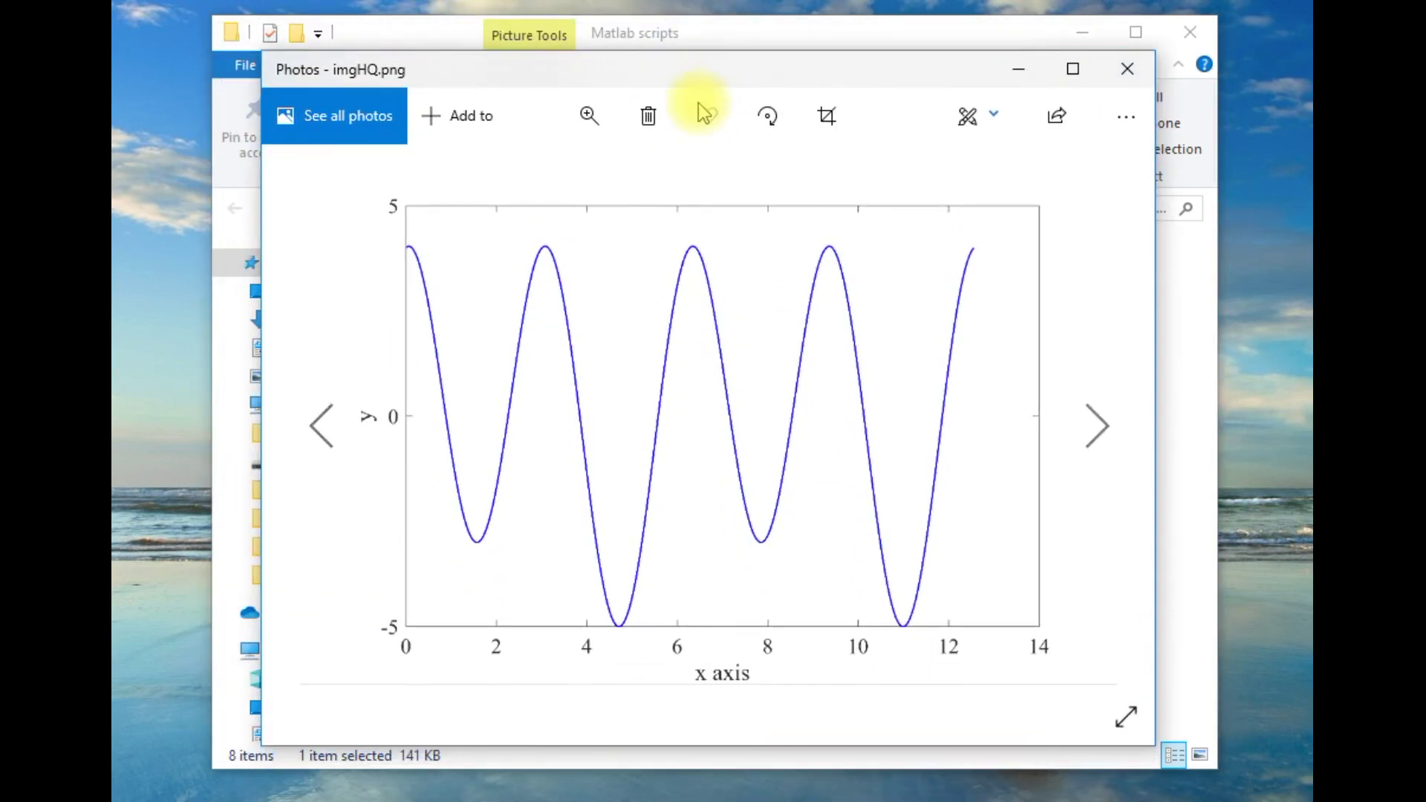
{"action": "left_click", "coordinate": [596, 124]}
{"action": "left_click_drag", "start_coordinate": [481, 173], "coordinate": [573, 175]}
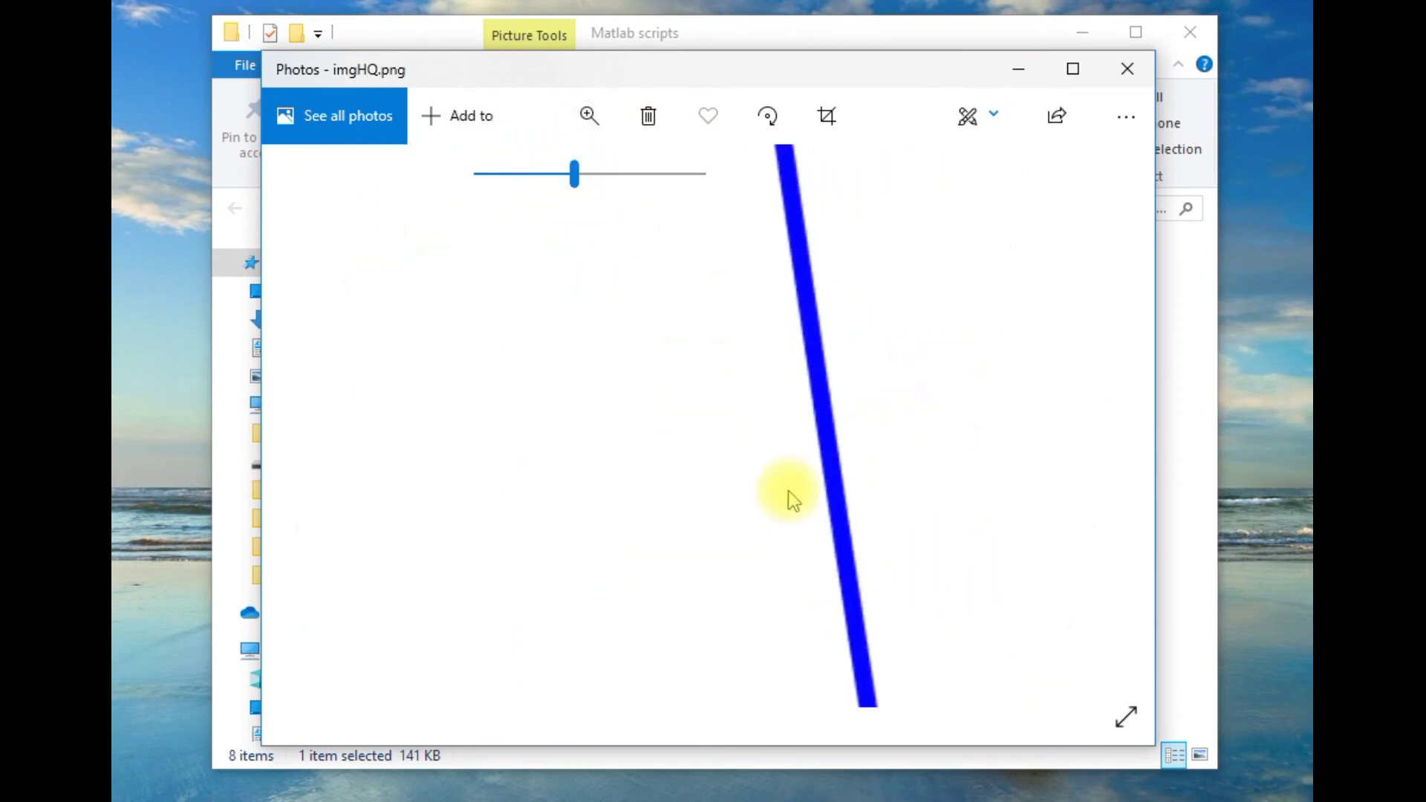
- Zoom out, then magnify strongly and pan to the y label and 0 tick
{"action": "left_click_drag", "start_coordinate": [657, 71], "coordinate": [915, 107]}
{"action": "left_click_drag", "start_coordinate": [876, 115], "coordinate": [640, 81]}
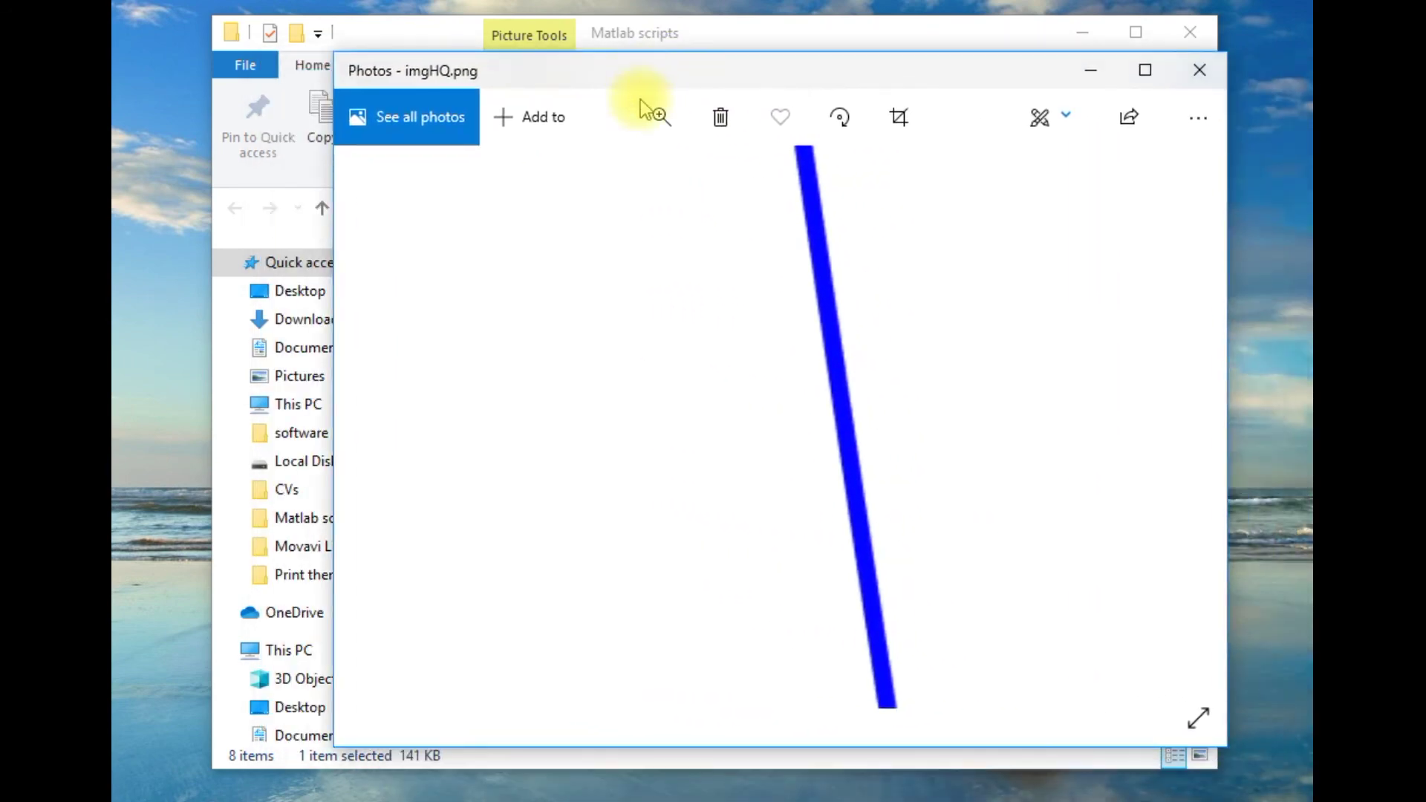
{"action": "left_click", "coordinate": [661, 117]}
{"action": "left_click_drag", "start_coordinate": [652, 176], "coordinate": [565, 176]}
{"action": "left_click_drag", "start_coordinate": [1142, 561], "coordinate": [866, 289]}
{"action": "left_click", "coordinate": [659, 117]}
{"action": "left_click_drag", "start_coordinate": [572, 176], "coordinate": [655, 178]}
{"action": "left_click_drag", "start_coordinate": [678, 318], "coordinate": [995, 583]}
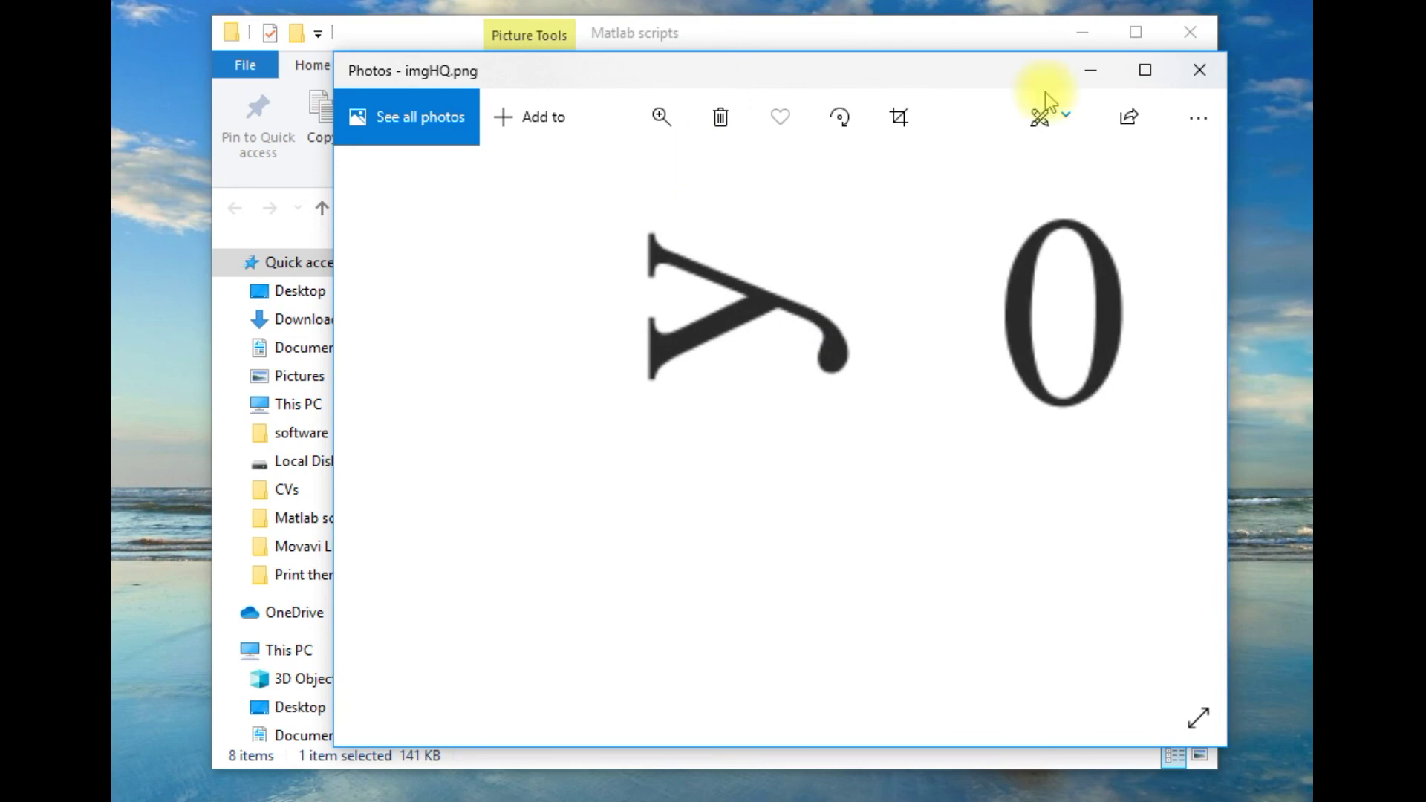
- Swap imgHQ.png for img.png in Photos and zoom into the y-axis numbers 4 to 1
{"action": "left_click", "coordinate": [1198, 70]}
{"action": "double_click", "coordinate": [496, 377]}
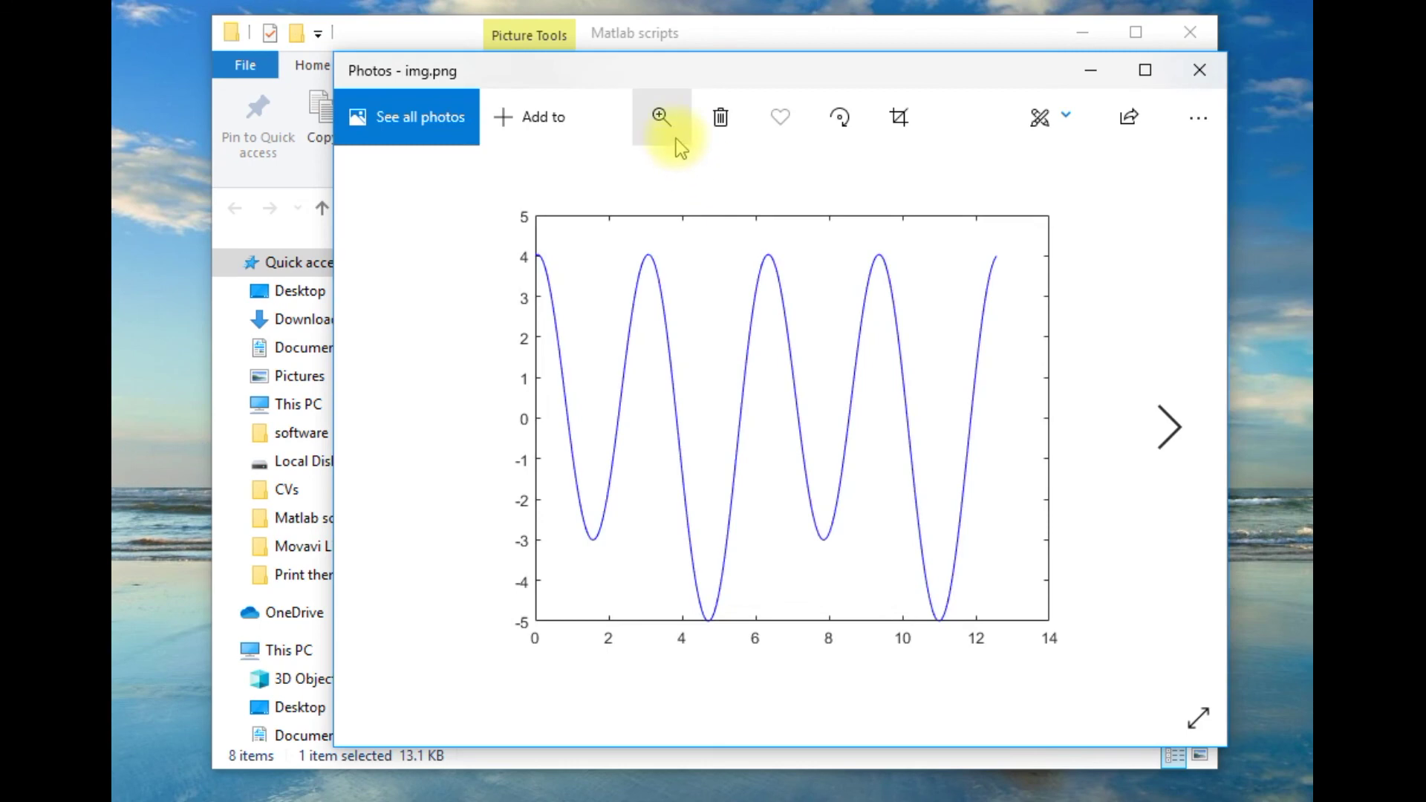
{"action": "left_click", "coordinate": [665, 123]}
{"action": "left_click_drag", "start_coordinate": [550, 175], "coordinate": [776, 178]}
{"action": "left_click_drag", "start_coordinate": [658, 394], "coordinate": [1034, 449]}
{"action": "left_click_drag", "start_coordinate": [748, 319], "coordinate": [751, 471]}
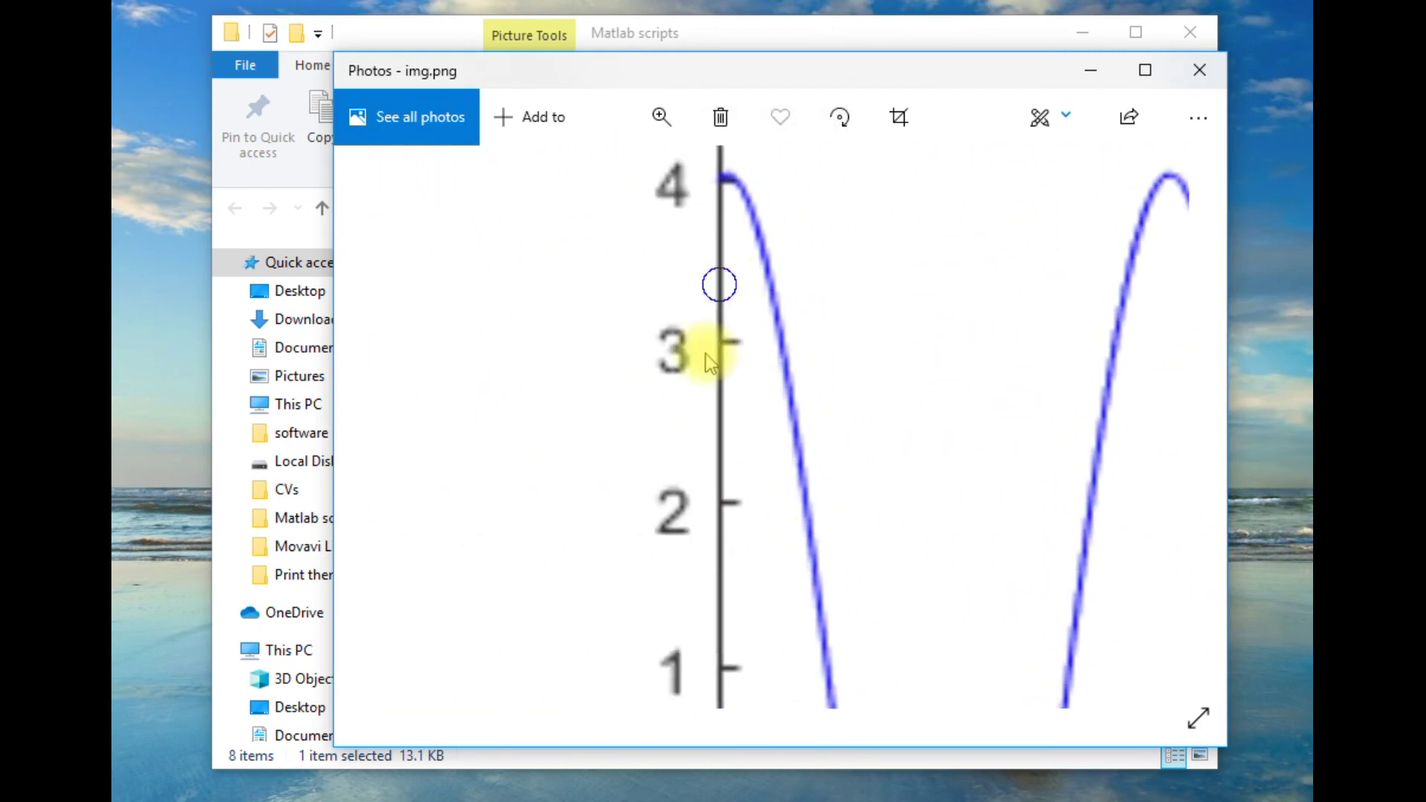